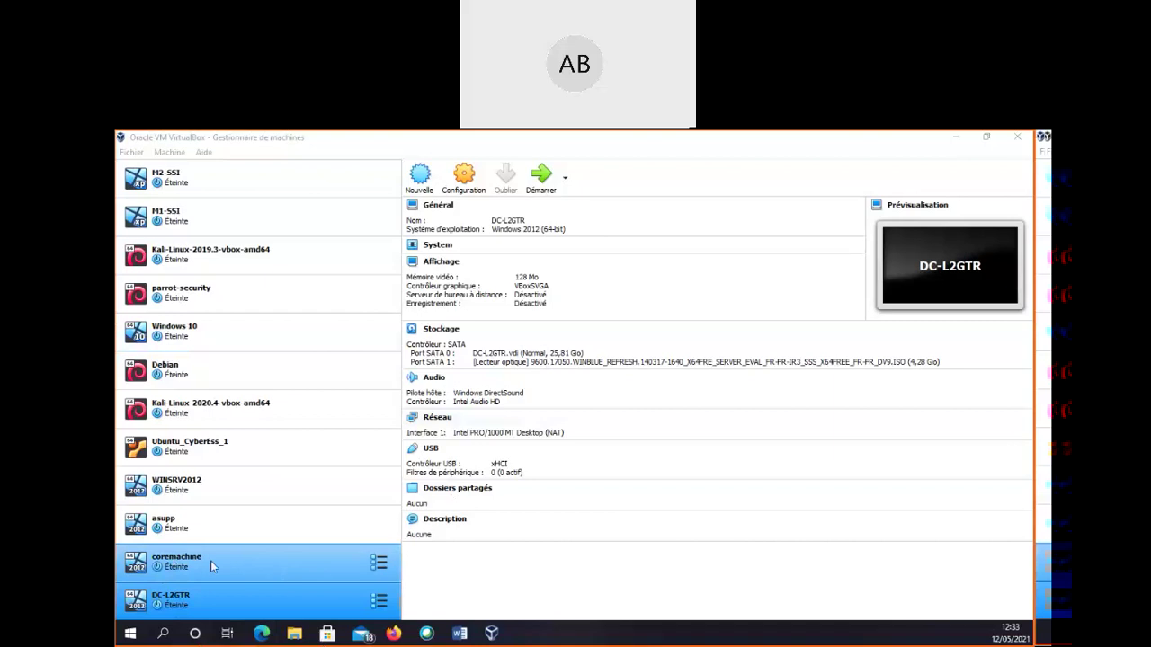
Select the asupp VM in the manager list and start it with Démarrer
click(200, 531)
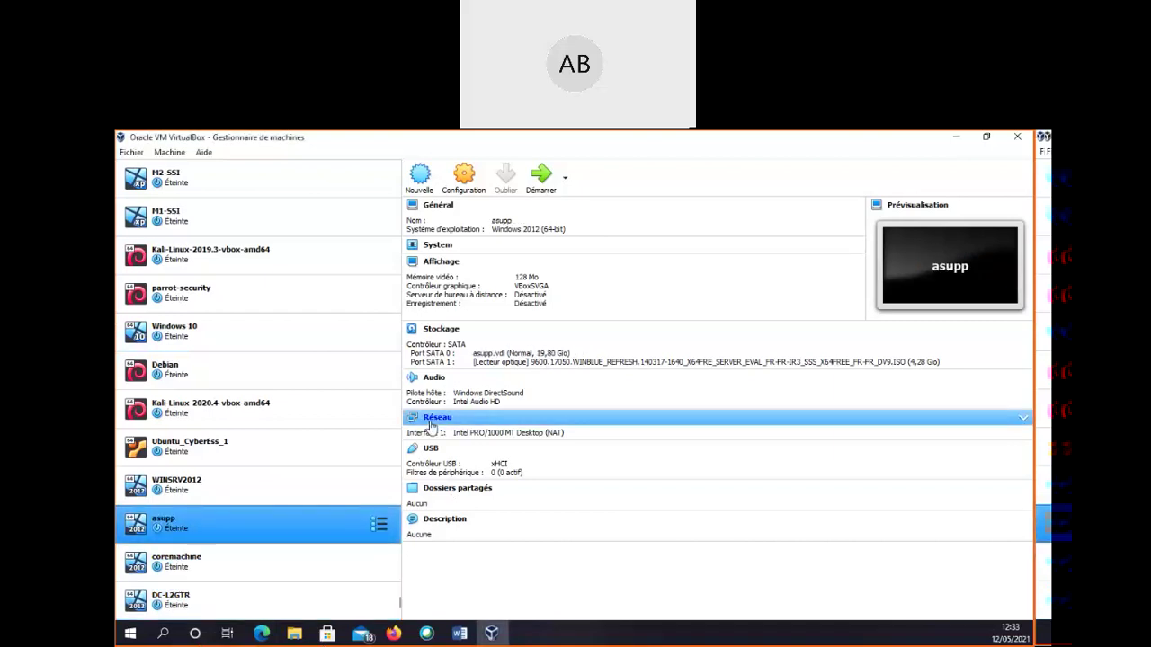
click(542, 184)
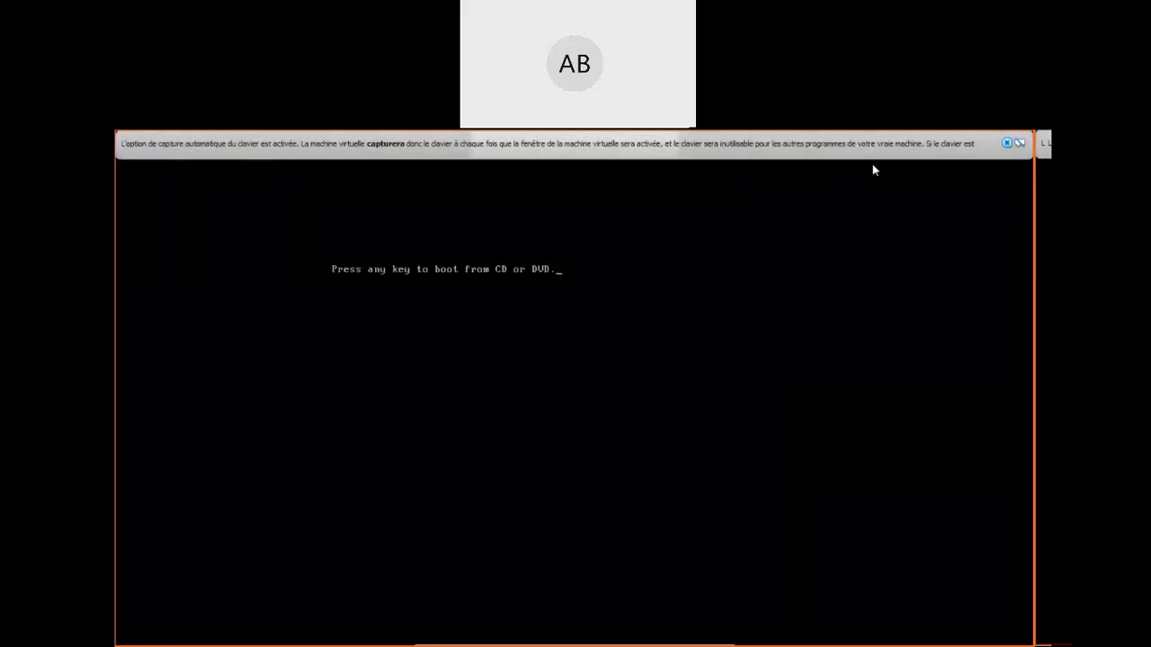
Dismiss the keyboard-capture notice and press Enter to boot asupp from the DVD
click(1007, 144)
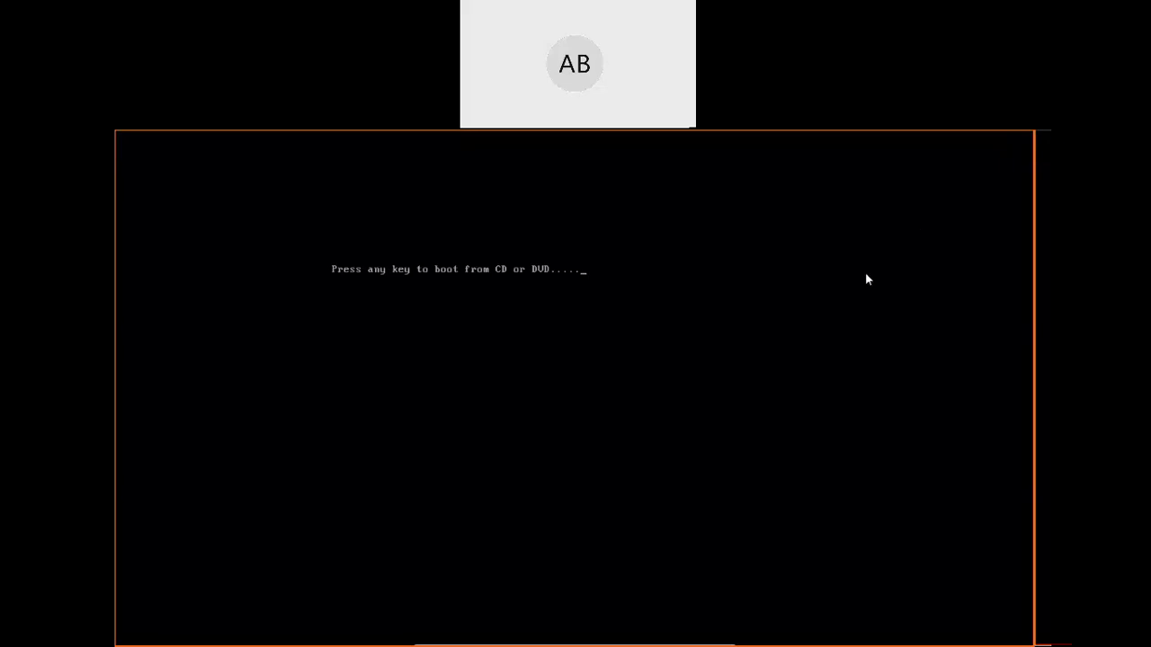
key(Return)
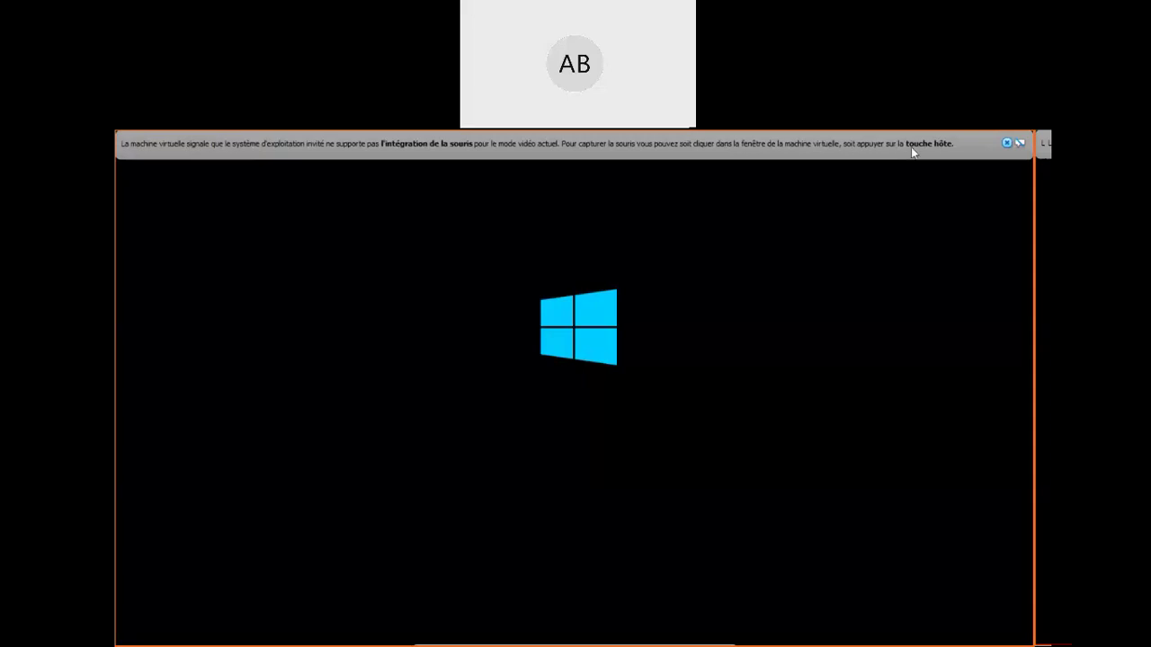
Close both mouse-integration notification bars at the top of the asupp window
click(1007, 145)
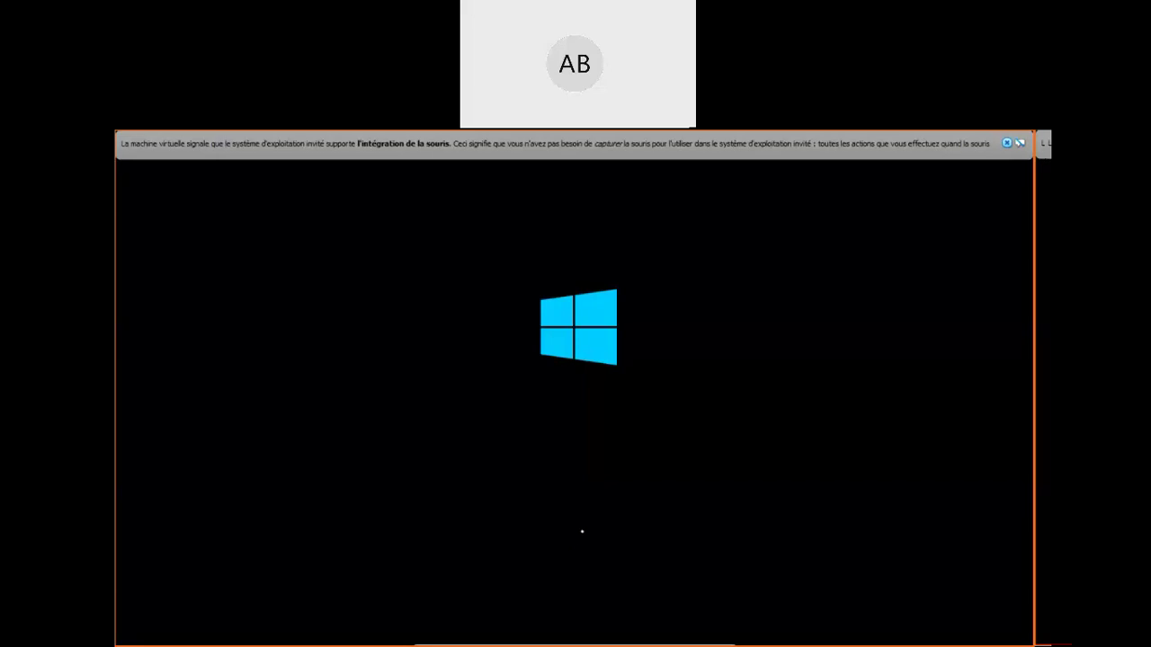
click(1008, 145)
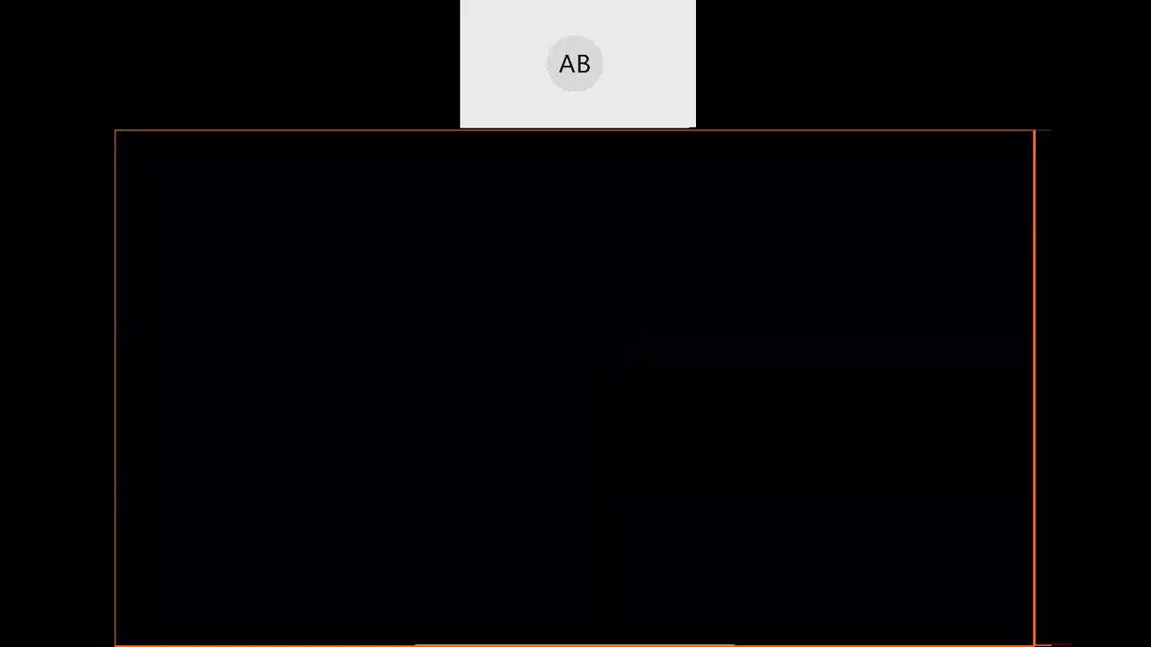
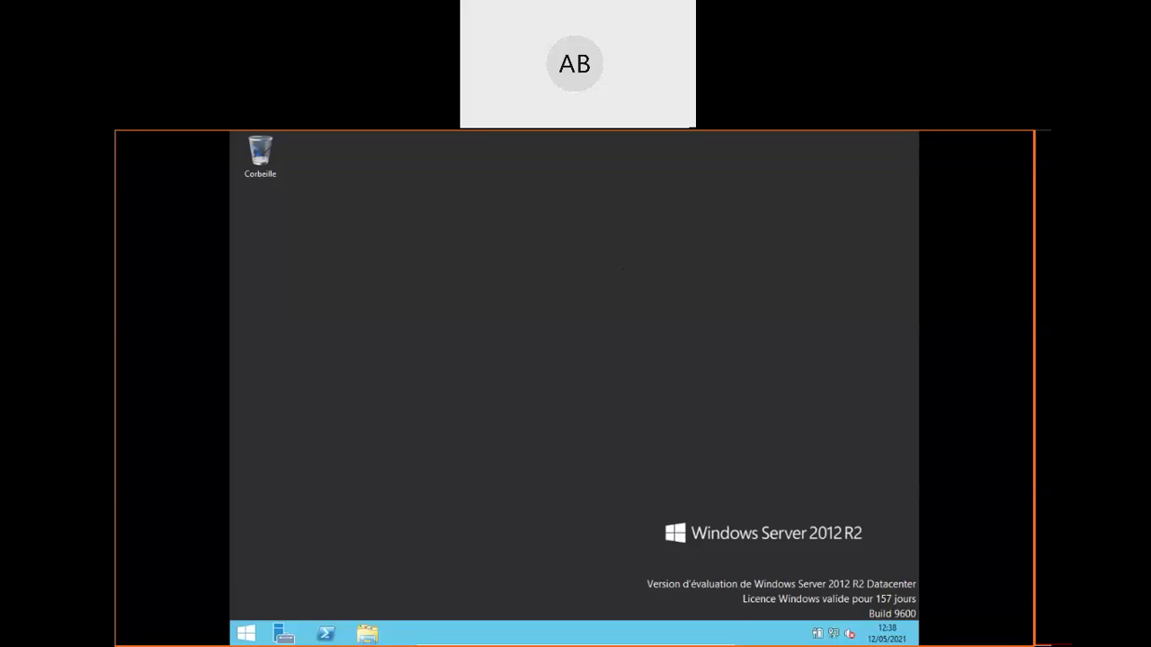
Launch Server Manager from the guest's taskbar icon and wait for it to start
click(284, 637)
click(283, 637)
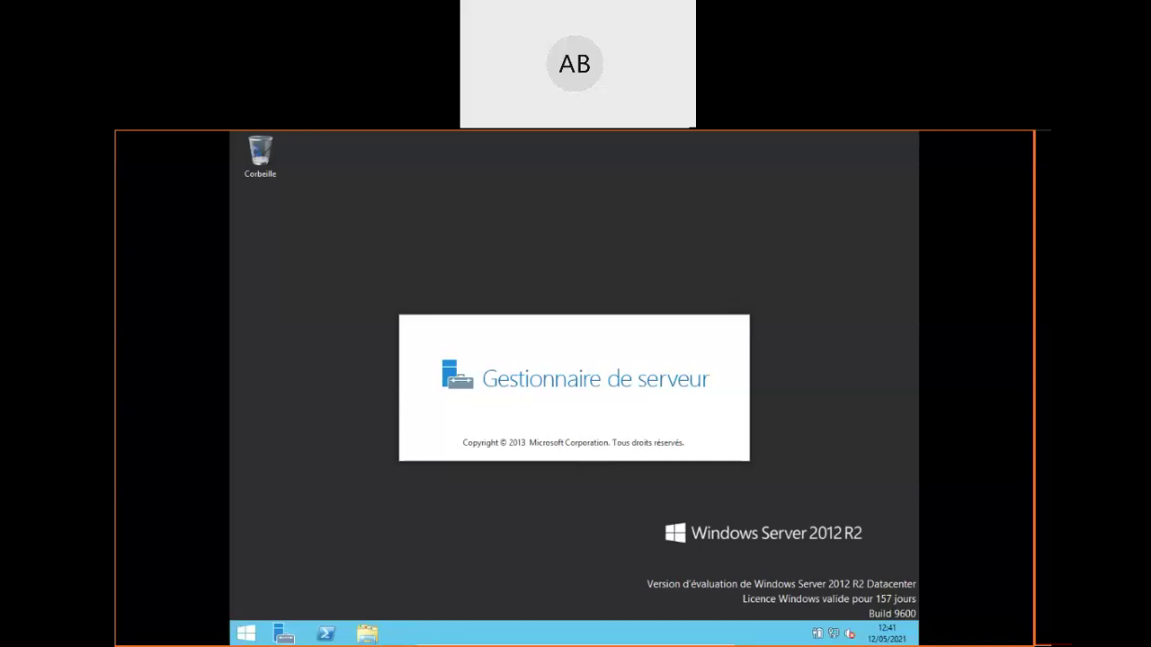
Open Panneau de configuration from the guest's Start screen
click(243, 635)
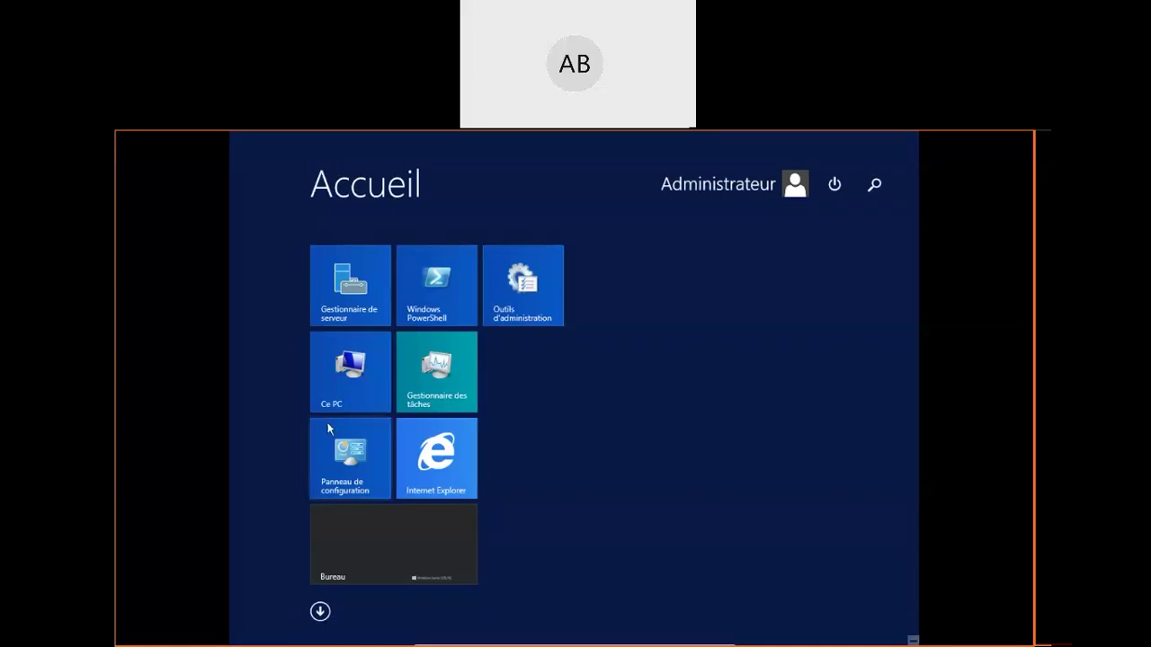
click(345, 468)
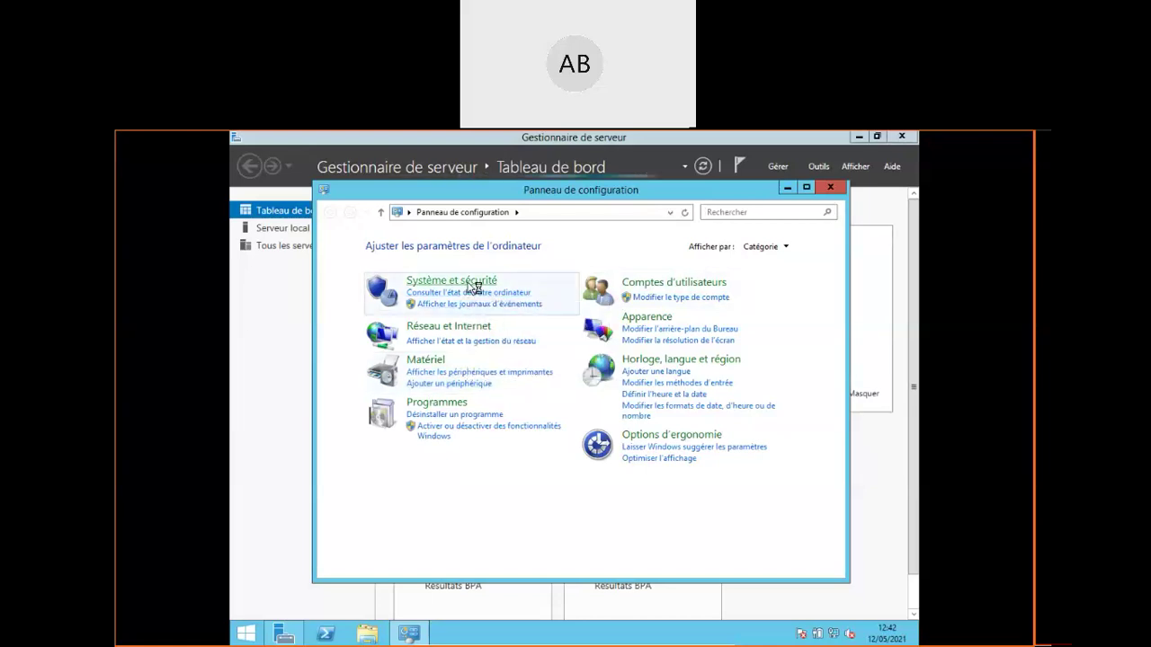
Close the Système et sécurité window and view Serveur local's properties, including its DHCP Ethernet
click(472, 286)
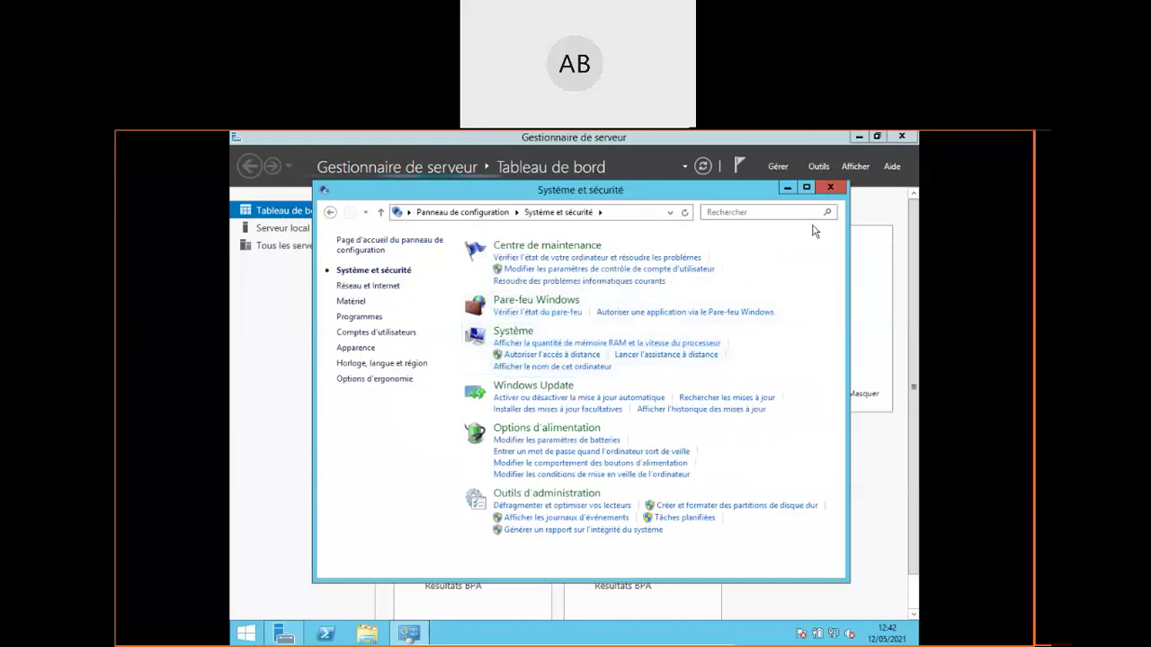
click(831, 189)
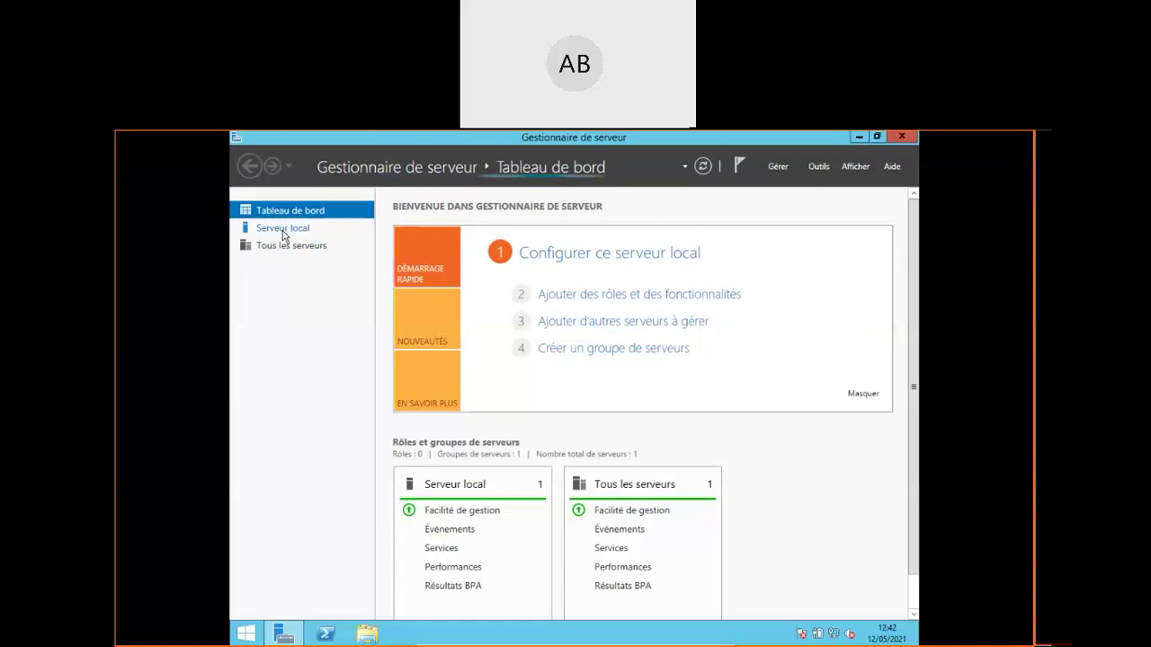
click(283, 234)
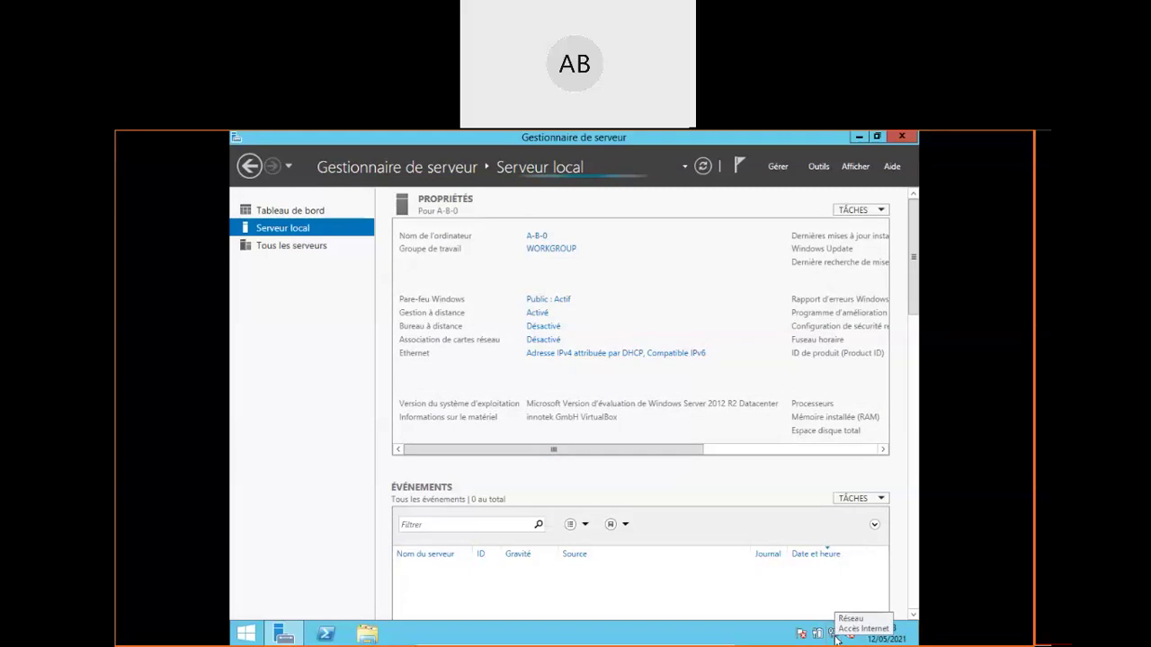
Reach Network Connections via Centre Réseau et partage and bring up Ethernet's context menu
right_click(835, 636)
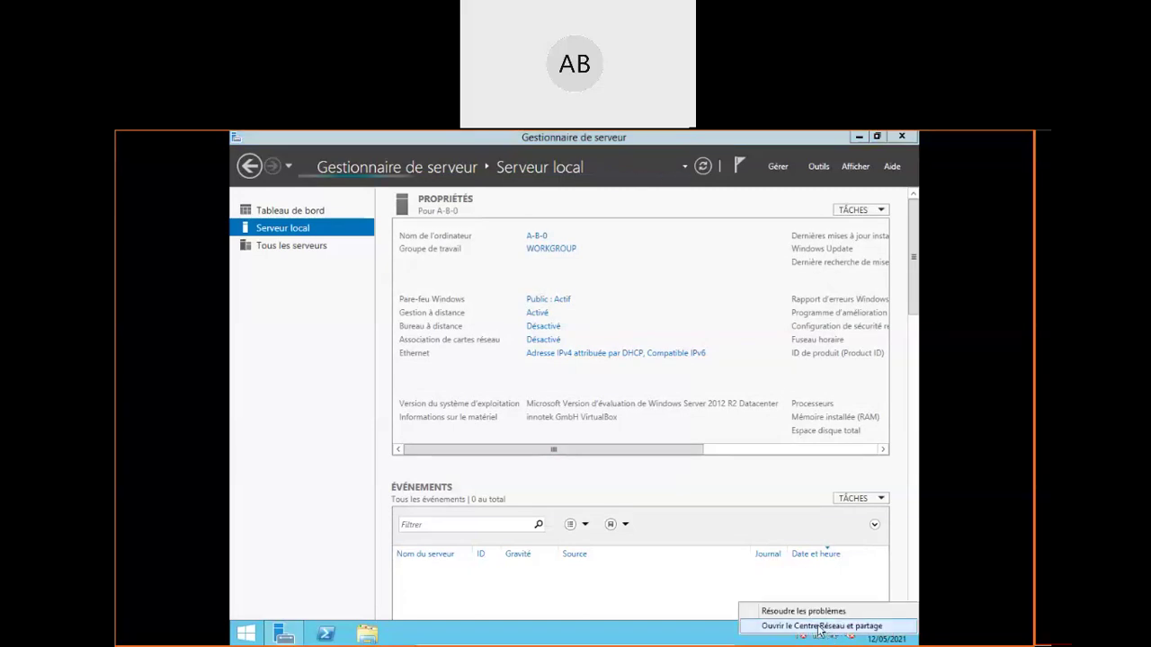
click(817, 626)
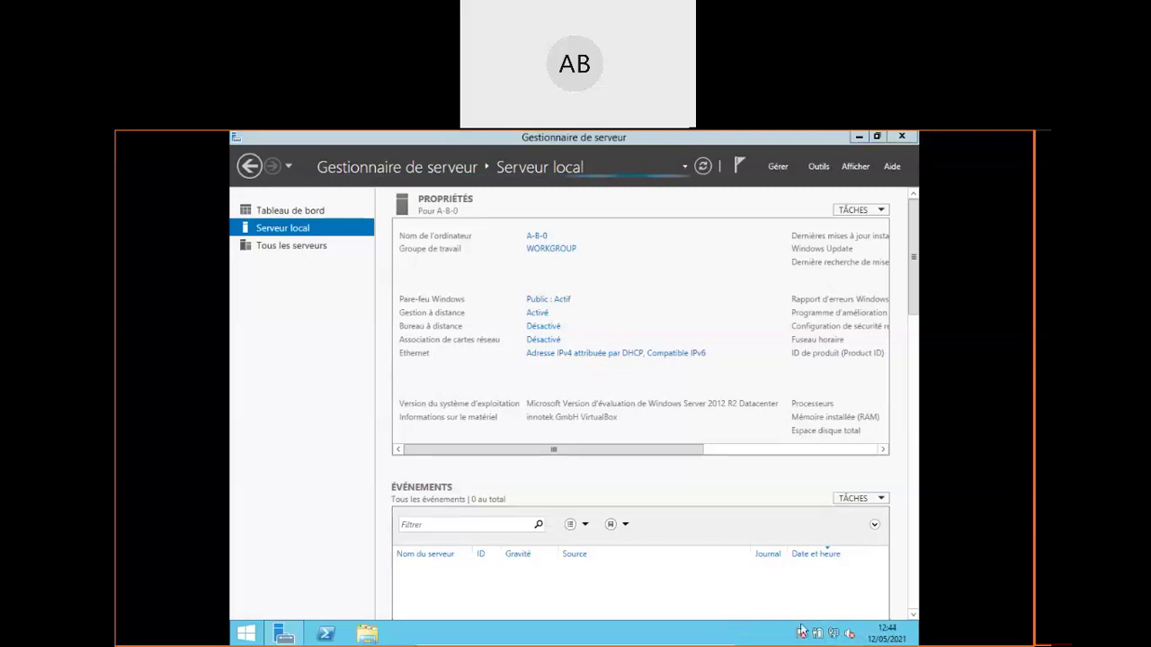
click(835, 635)
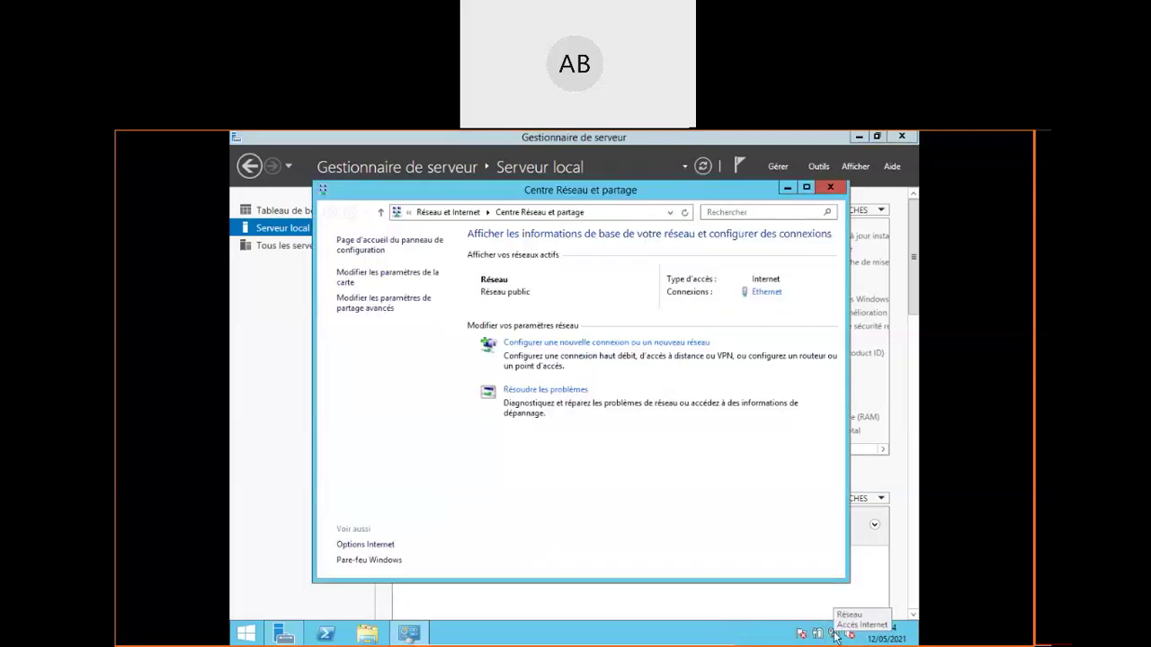
click(401, 280)
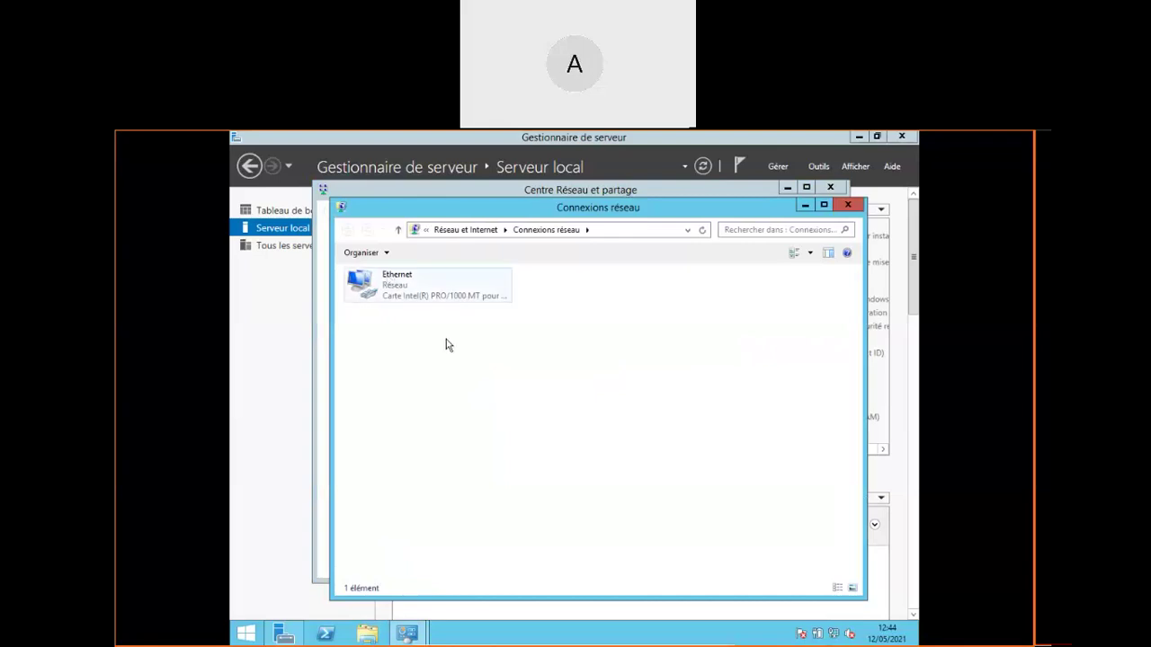
key(Down)
key(shift+F10)
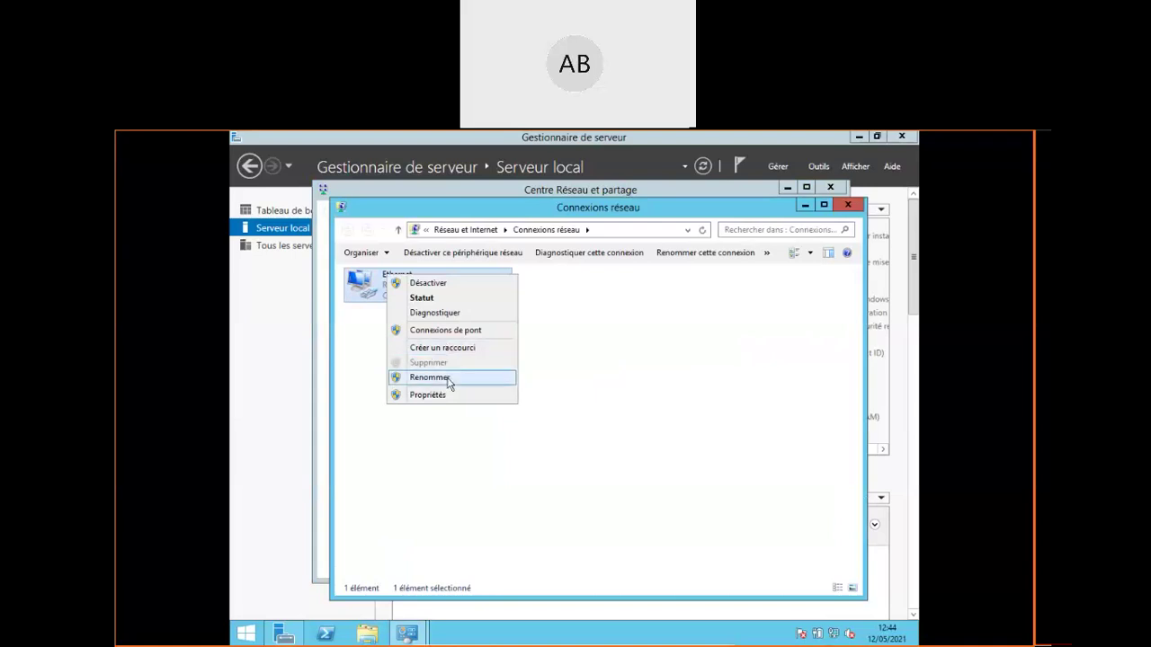
click(447, 396)
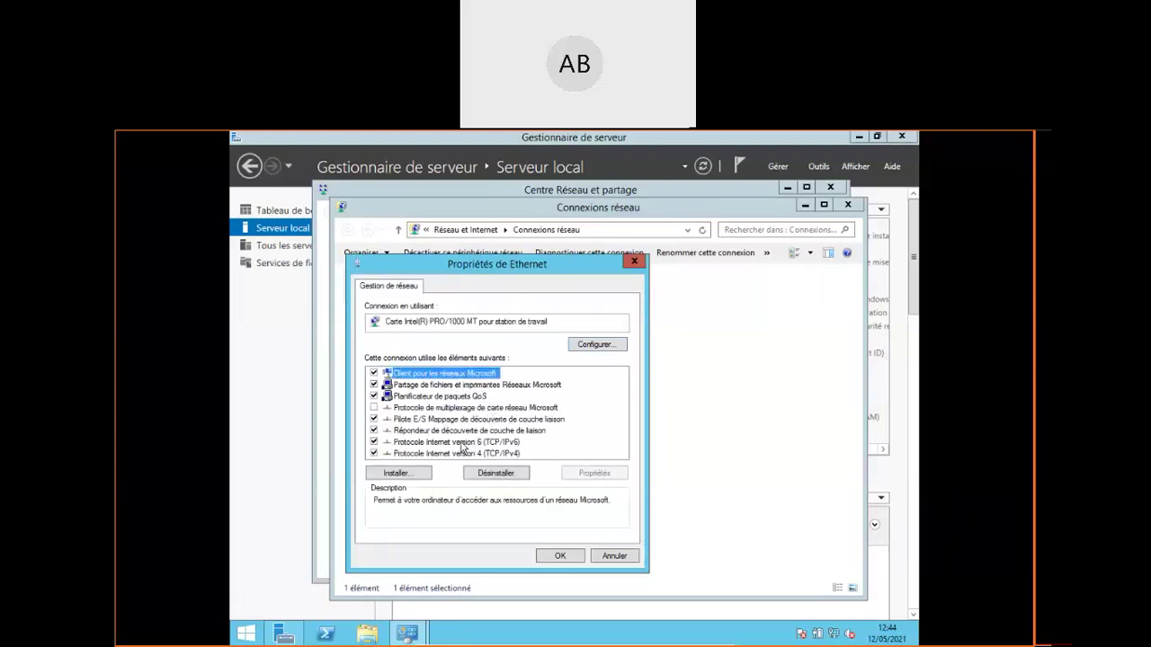
click(455, 454)
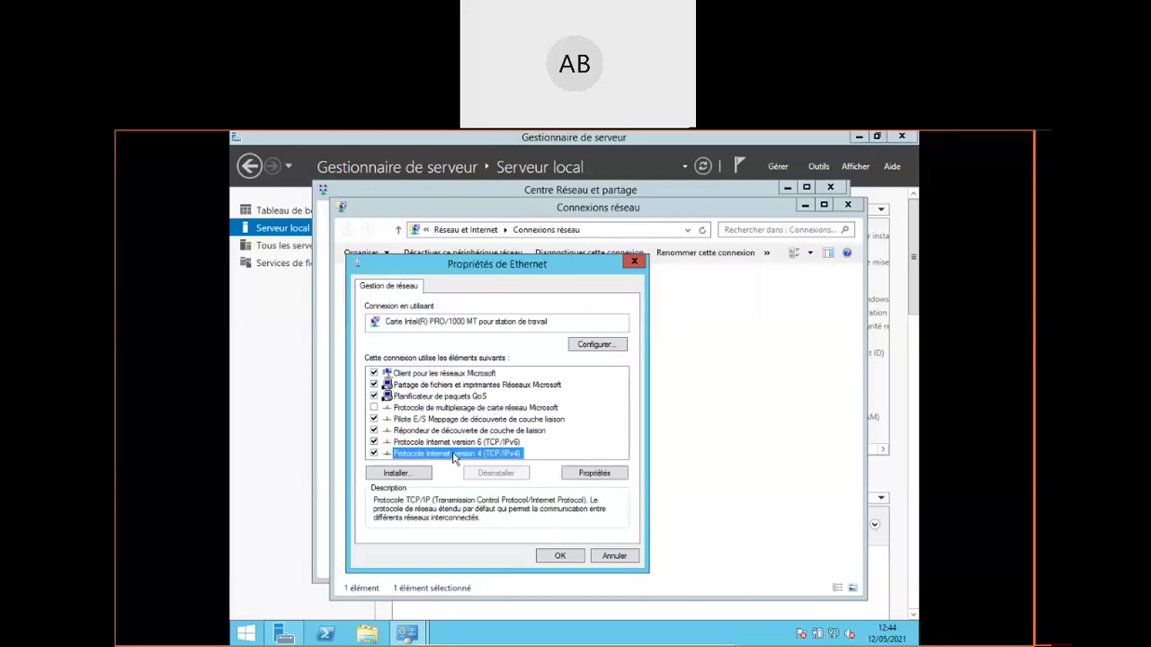
double_click(455, 455)
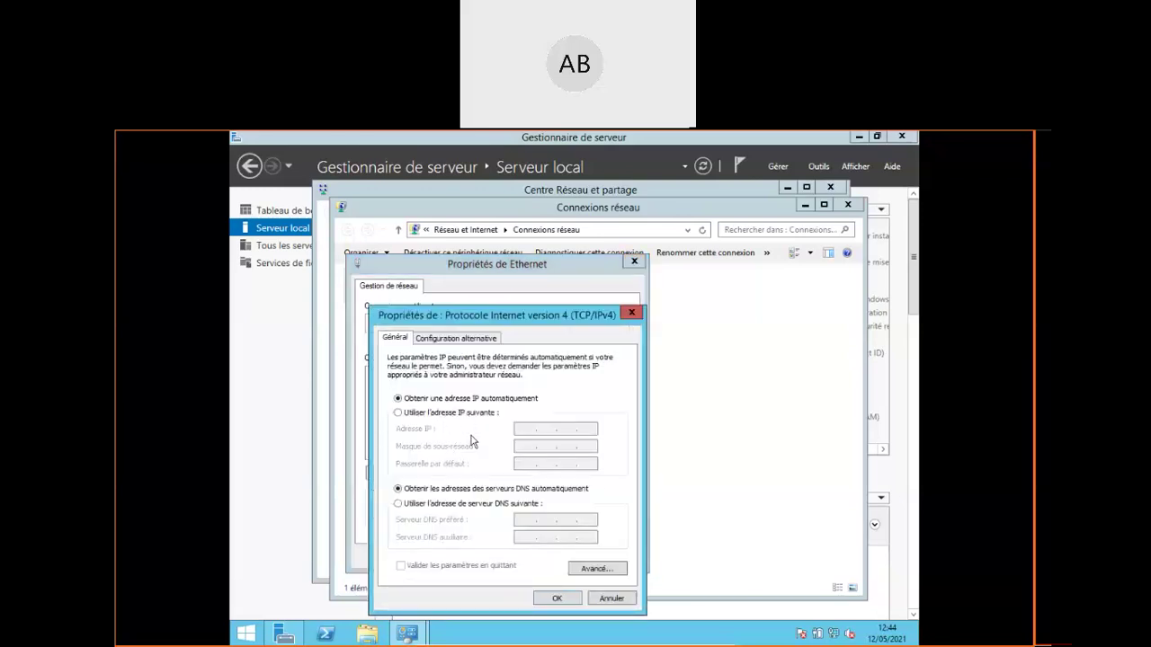
click(611, 598)
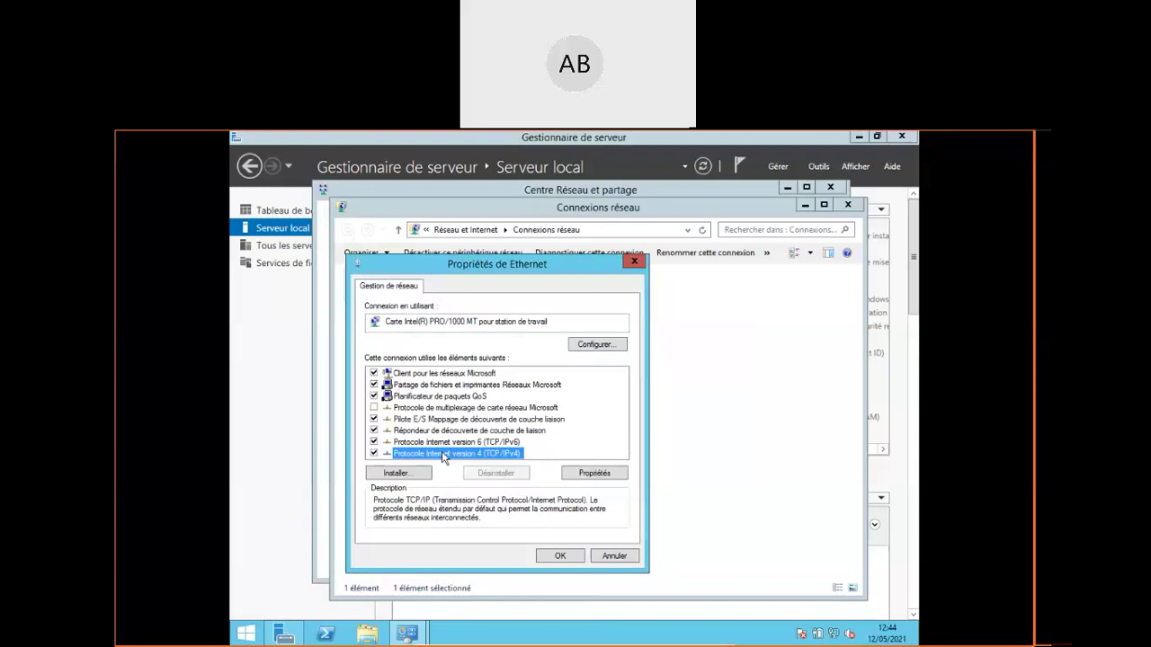
click(614, 560)
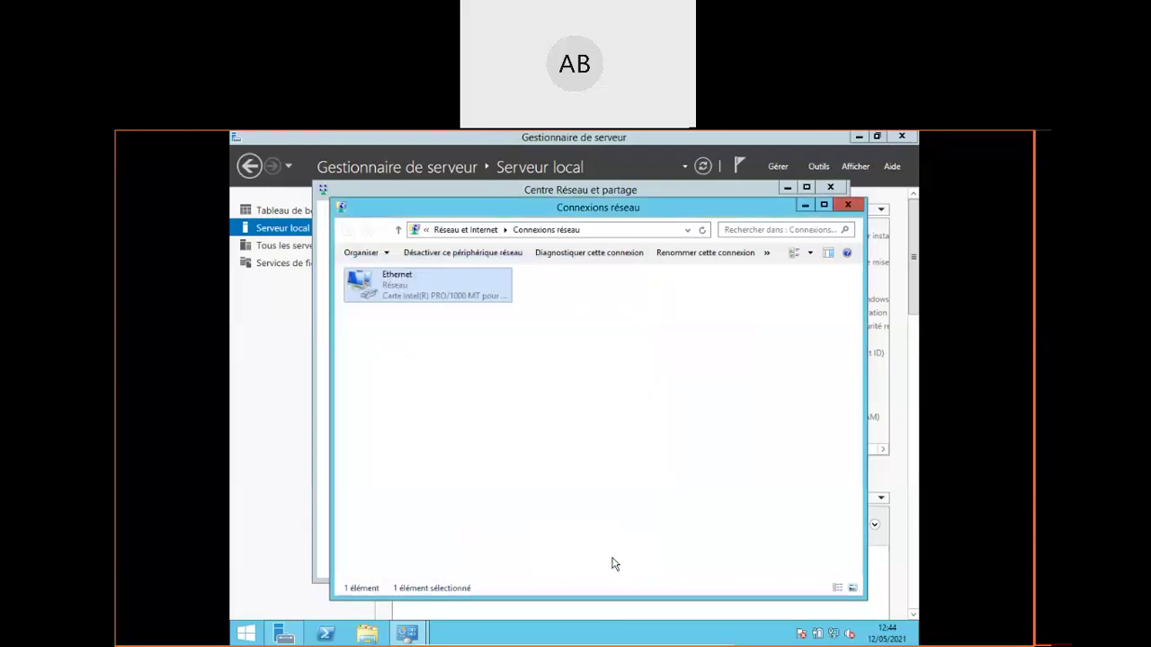
Read the Ethernet status details: DHCP address 10.0.2.15 with gateway 10.0.2.2
right_click(403, 301)
click(443, 315)
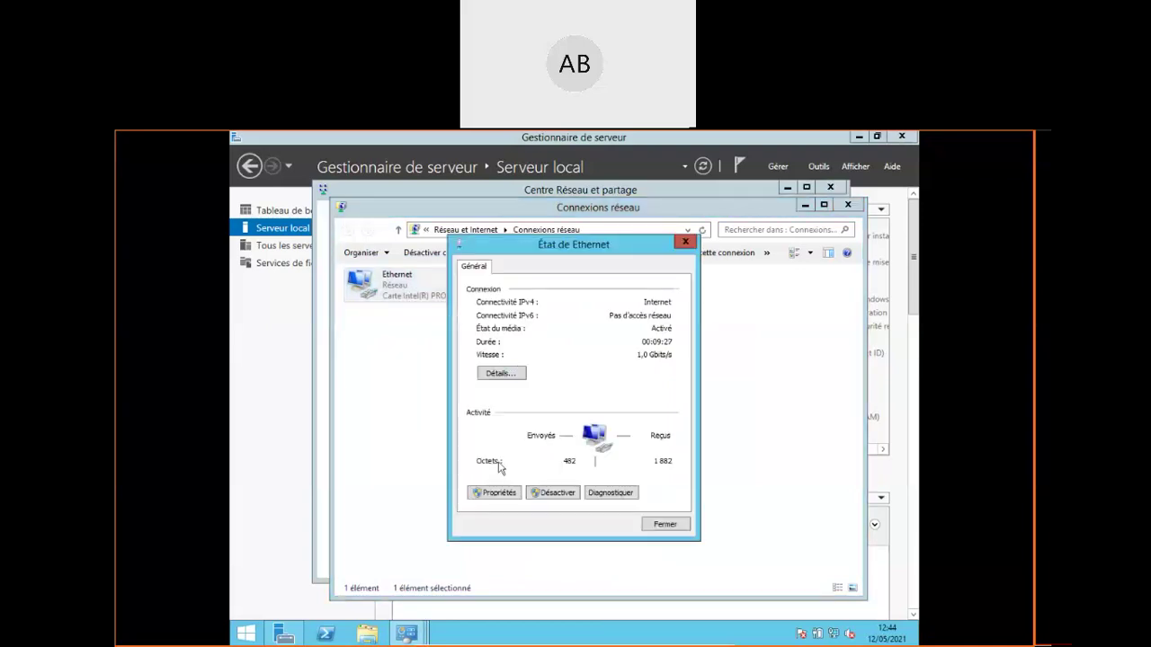
click(497, 374)
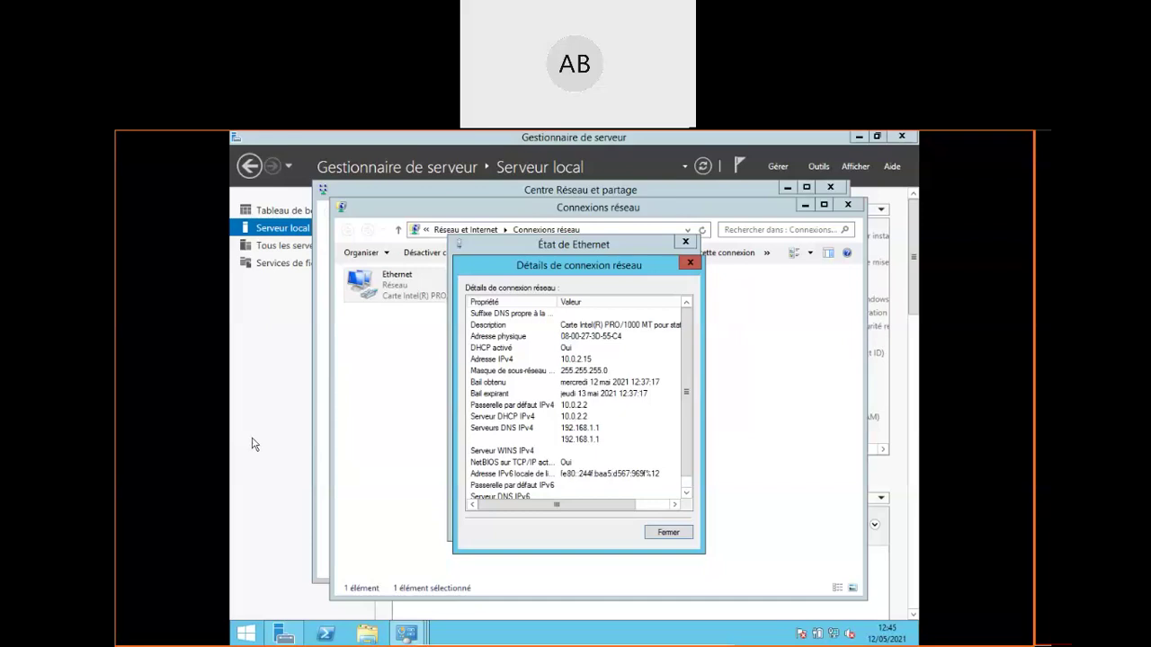
click(677, 538)
click(670, 533)
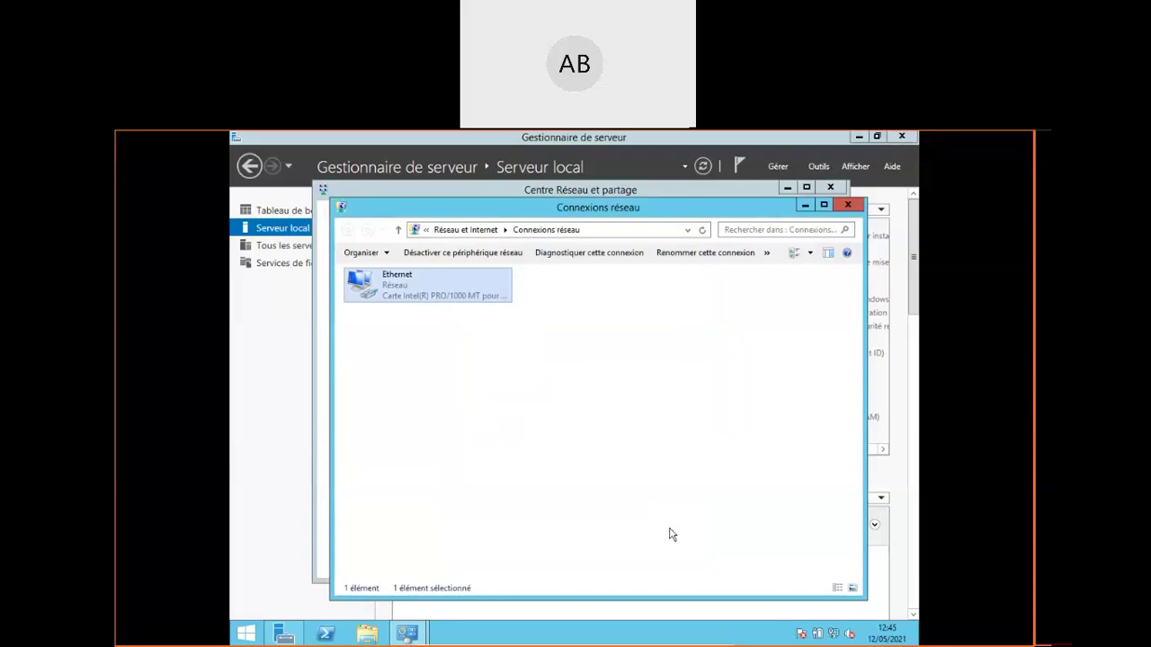
Glance at Ethernet's properties without changes, then re-read its status details and close both dialogs
right_click(400, 284)
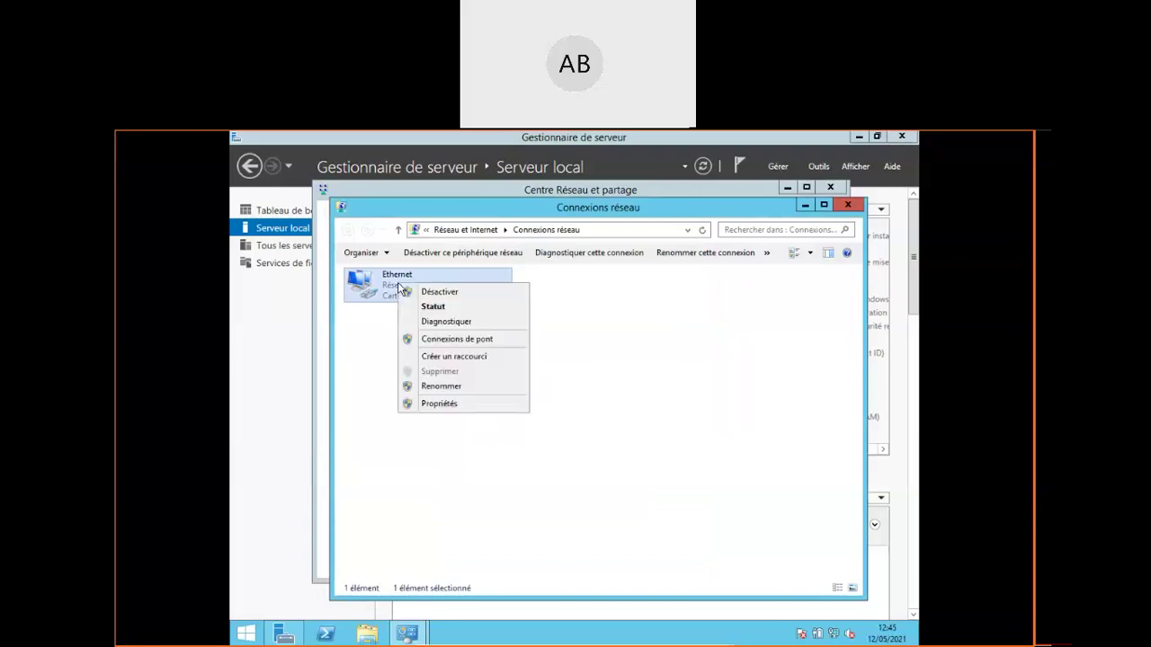
click(451, 403)
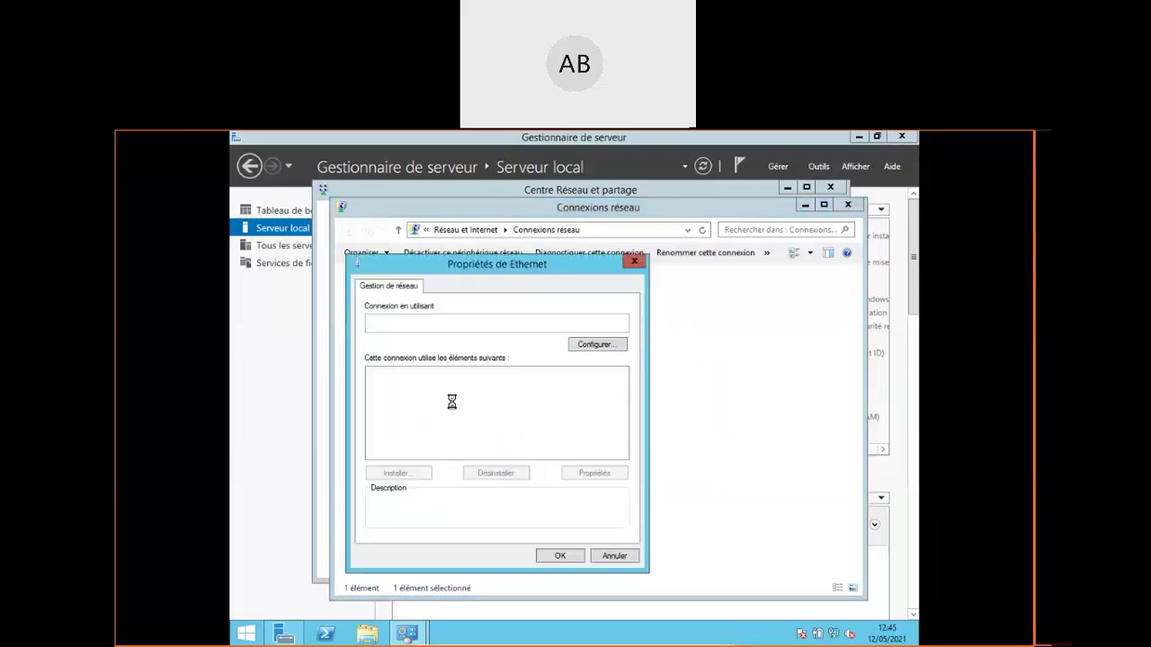
key(Escape)
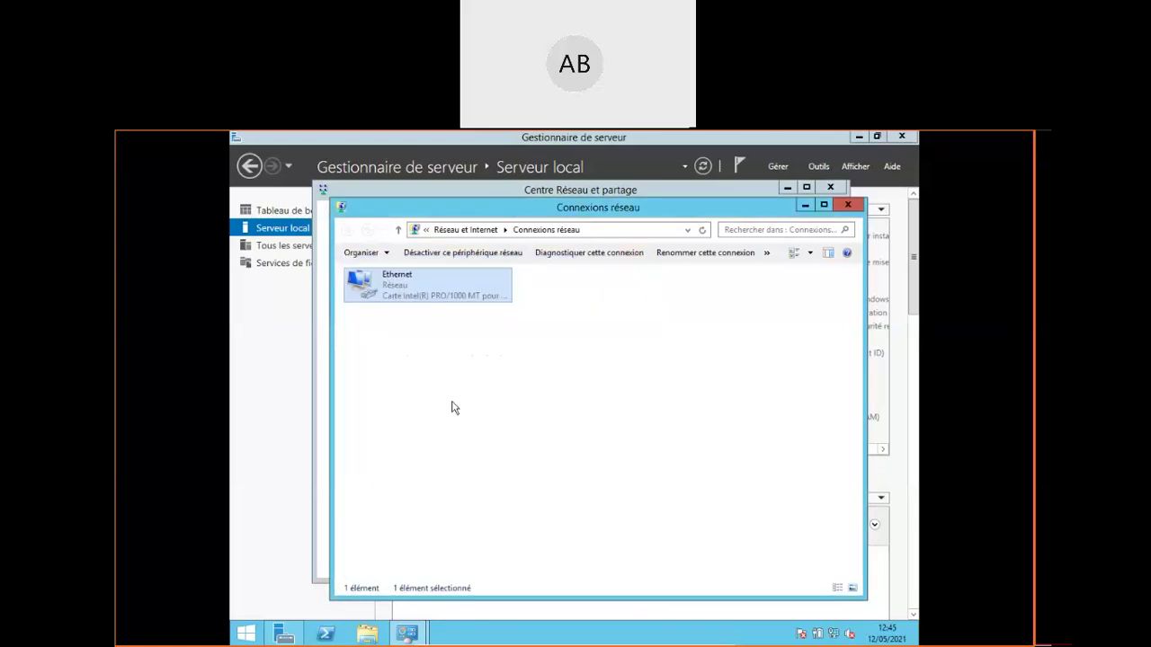
right_click(384, 283)
click(420, 306)
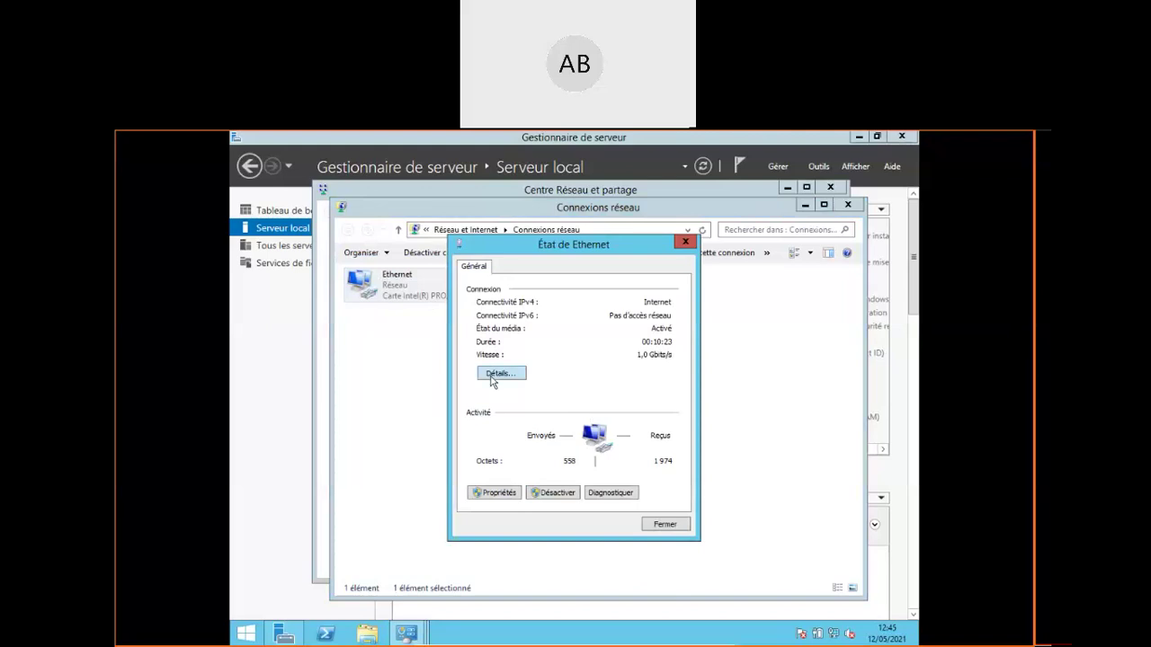
click(499, 373)
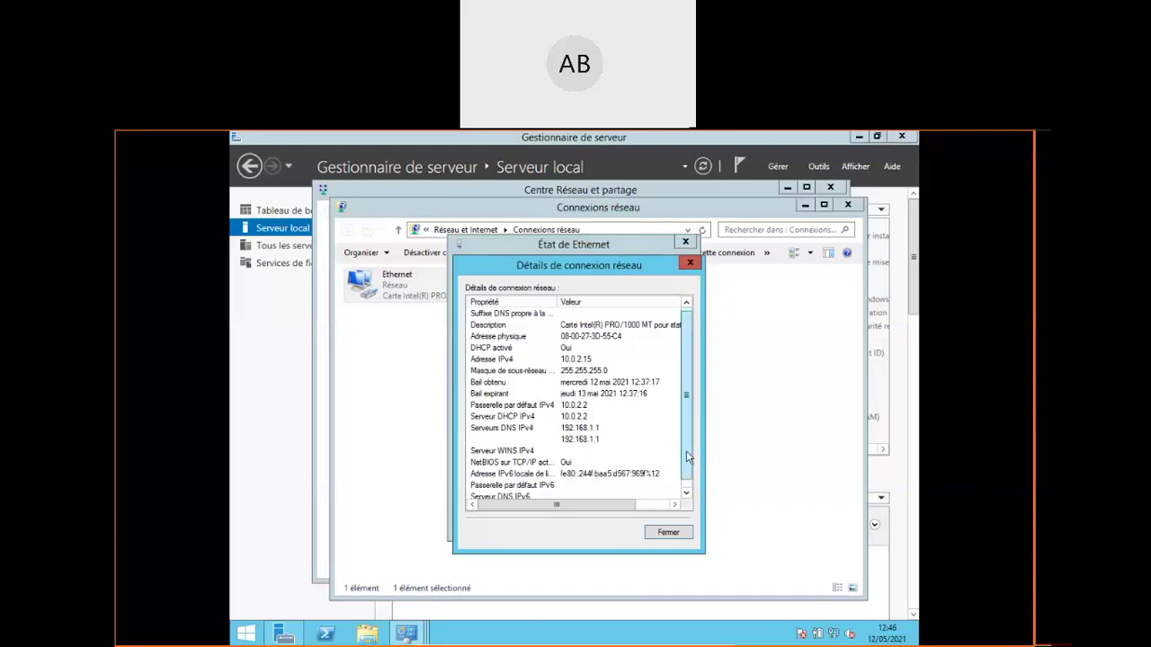
click(687, 493)
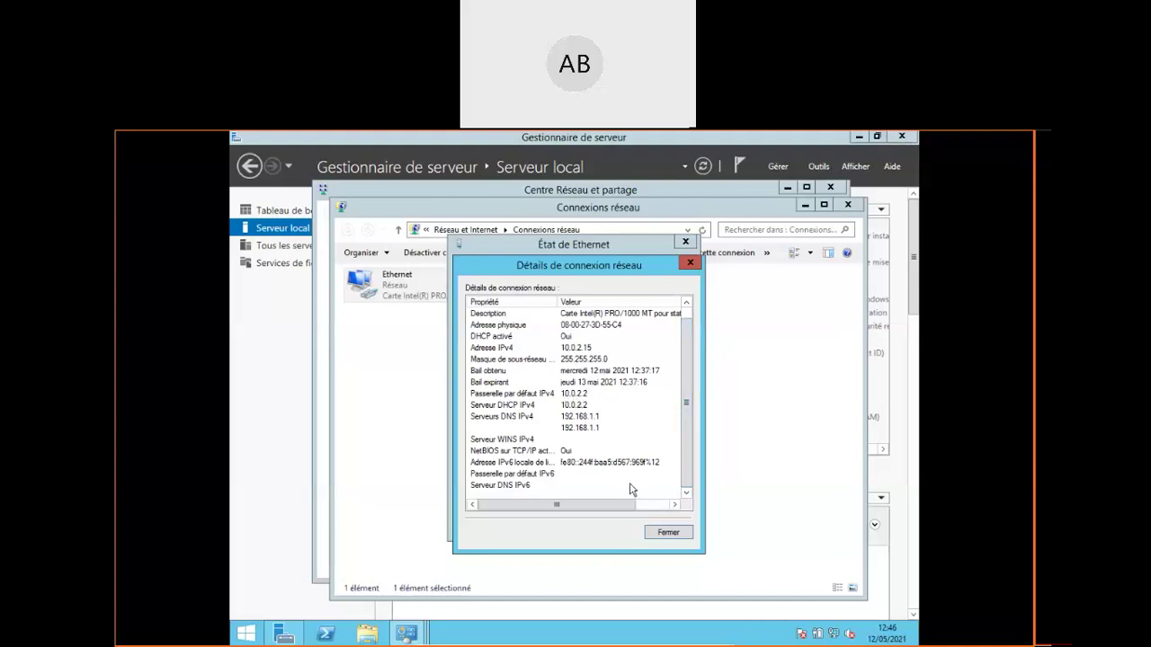
click(667, 534)
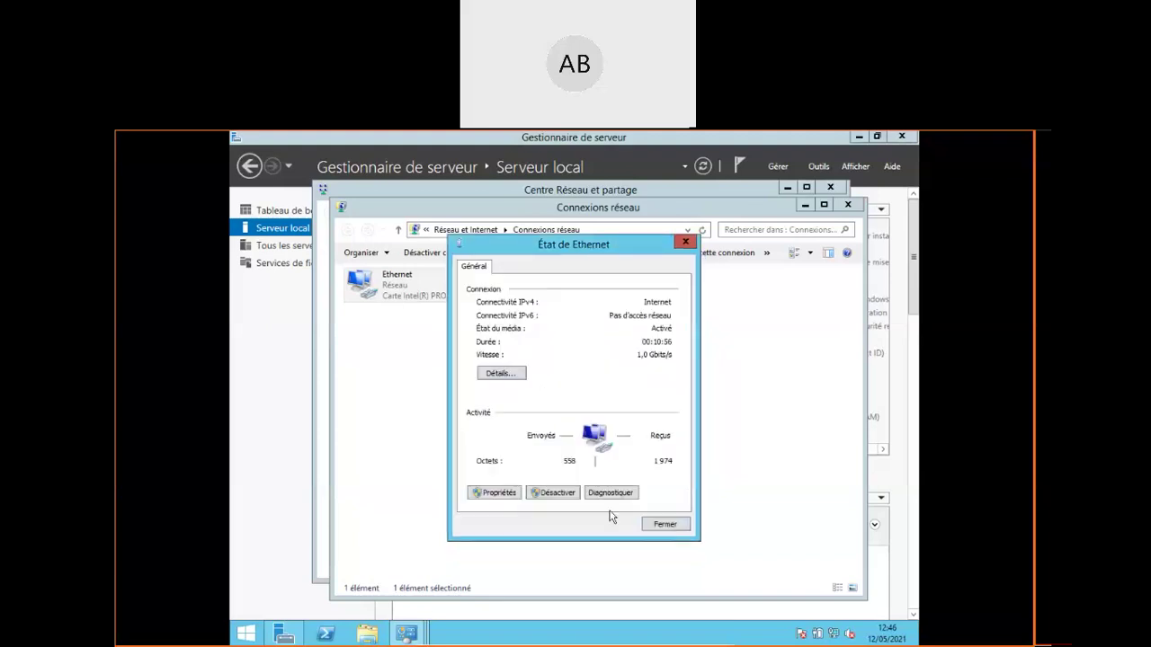
click(662, 526)
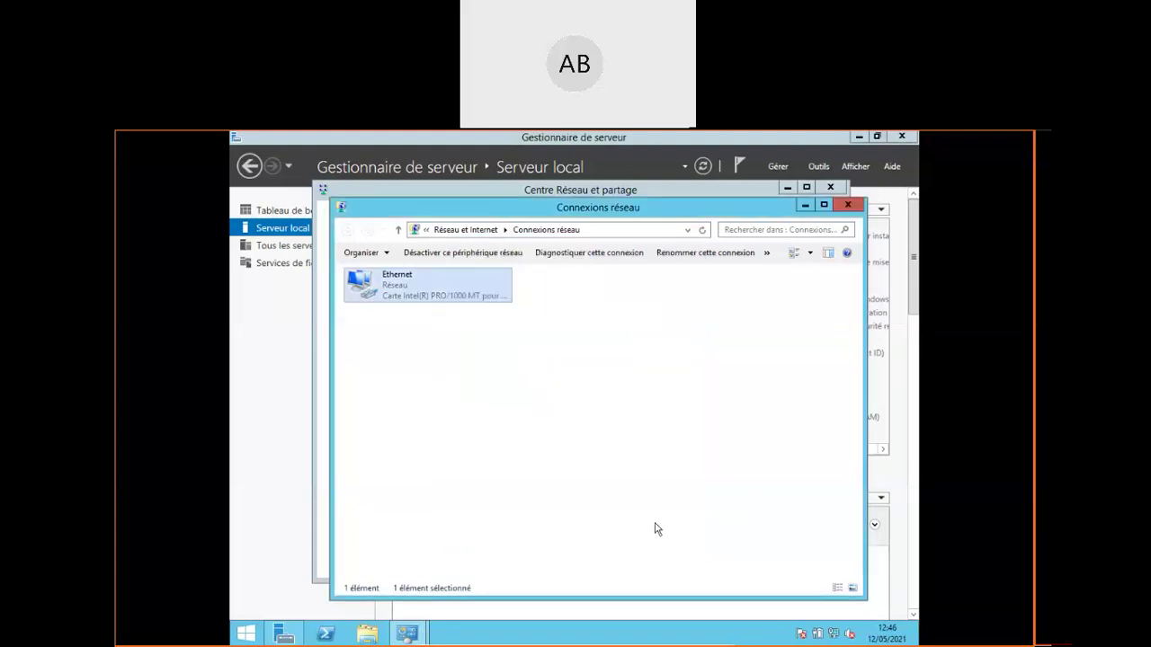
In Ethernet's IPv4 settings, switch to a fixed address and enter IP 10.0.2.15
right_click(397, 280)
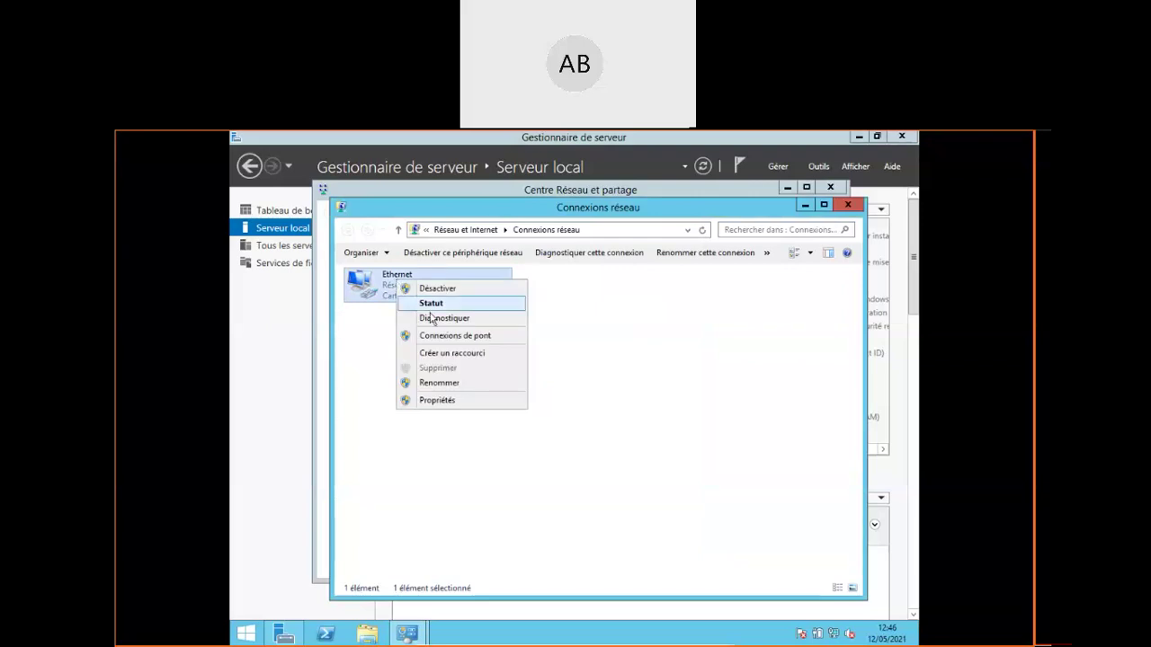
click(458, 402)
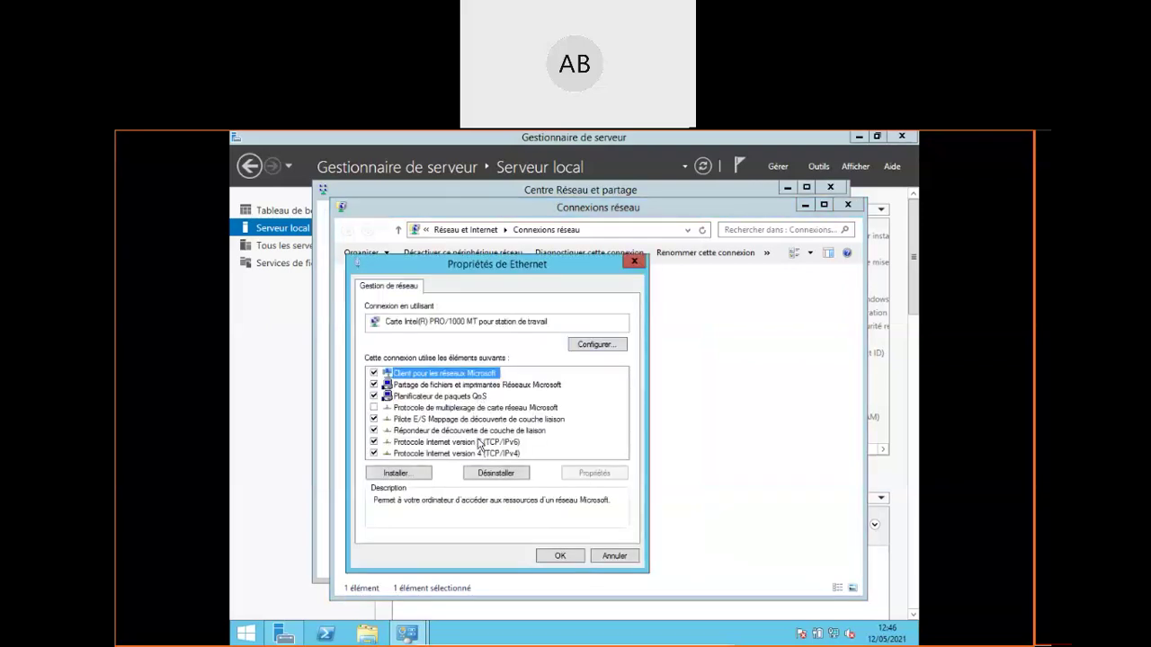
double_click(477, 453)
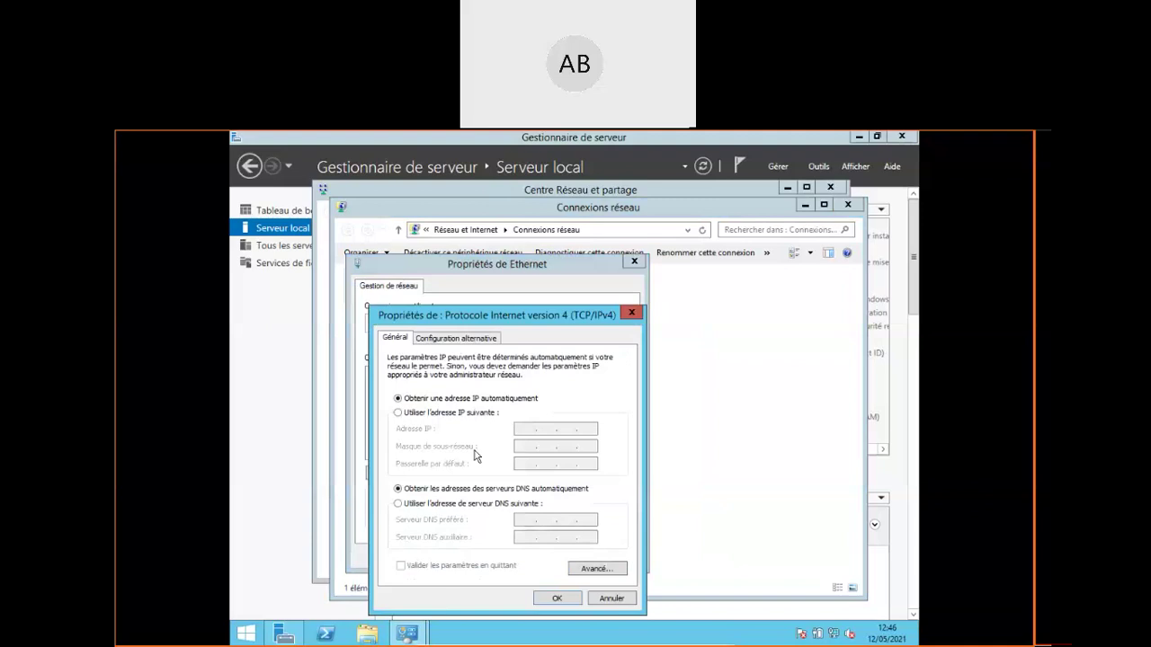
click(433, 413)
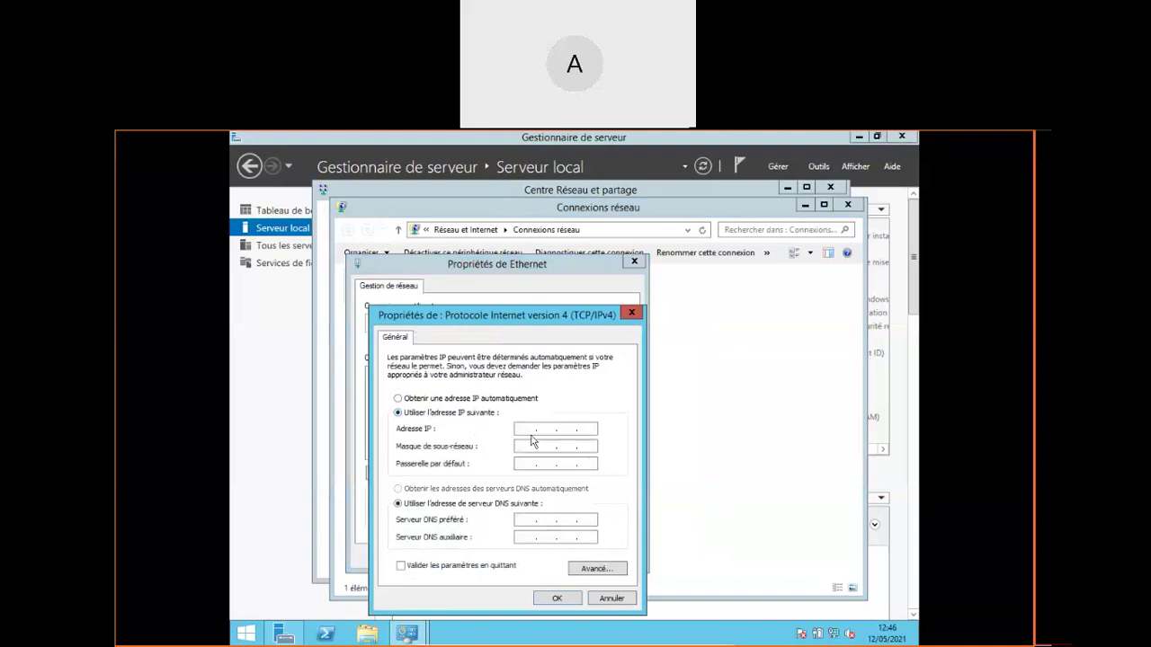
click(524, 429)
text(10.0.2.15)
Set subnet mask 255.255.255.0 and gateway 10.0.2.2, then confirm and save the properties
click(525, 446)
key(Tab)
text(255)
key(BackSpace)
text(255)
key(Tab)
text(10)
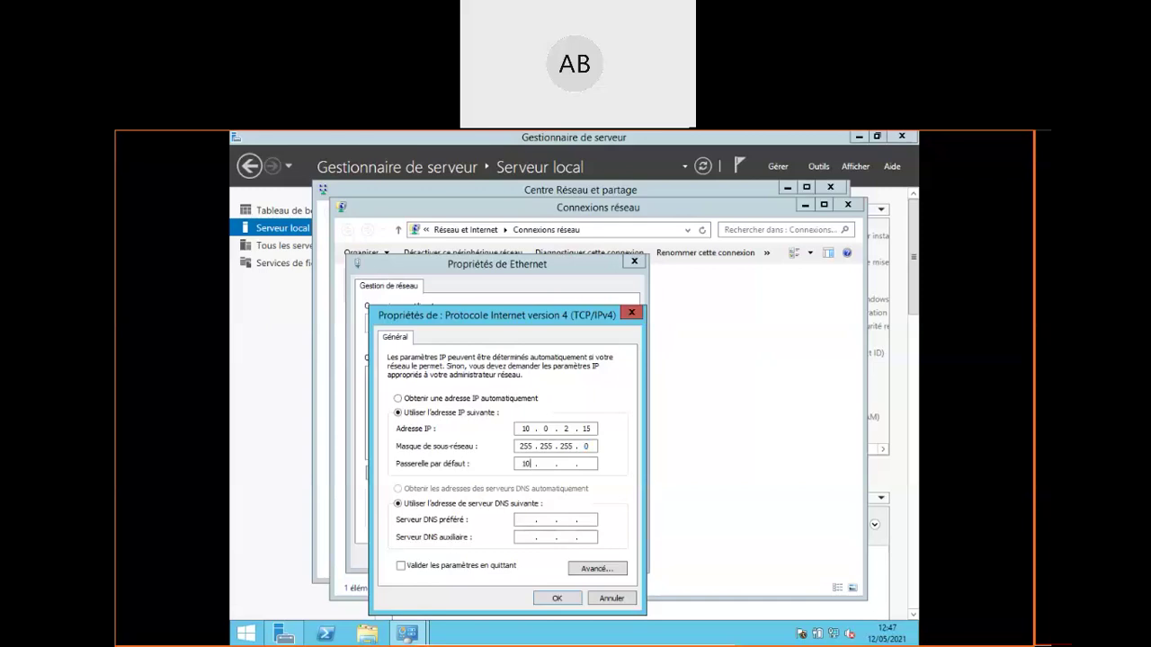
text(0)
text(2)
text(2)
click(556, 600)
click(556, 600)
click(559, 557)
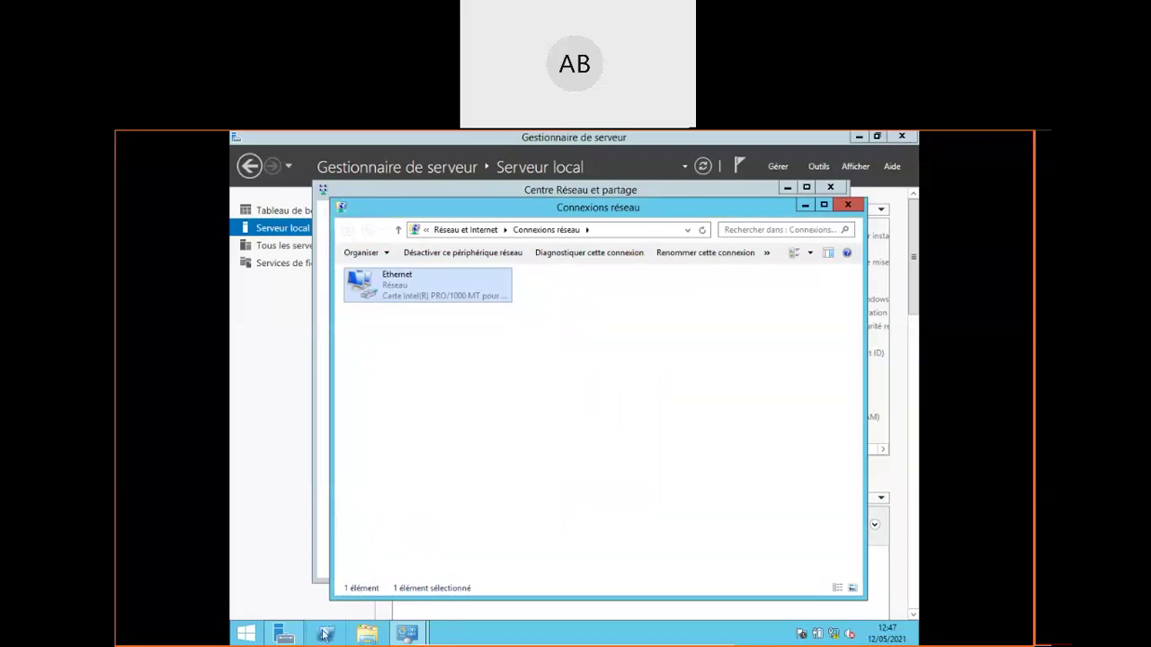
Return to Network Connections and reopen the Ethernet adapter's IPv4 settings
click(244, 634)
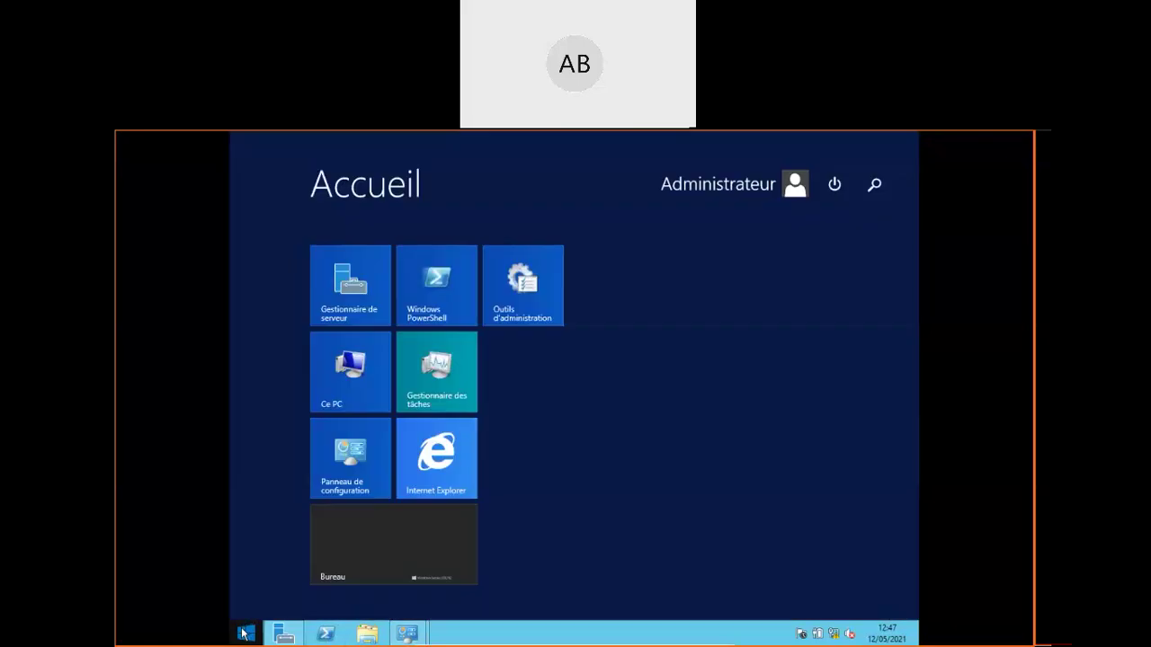
click(244, 634)
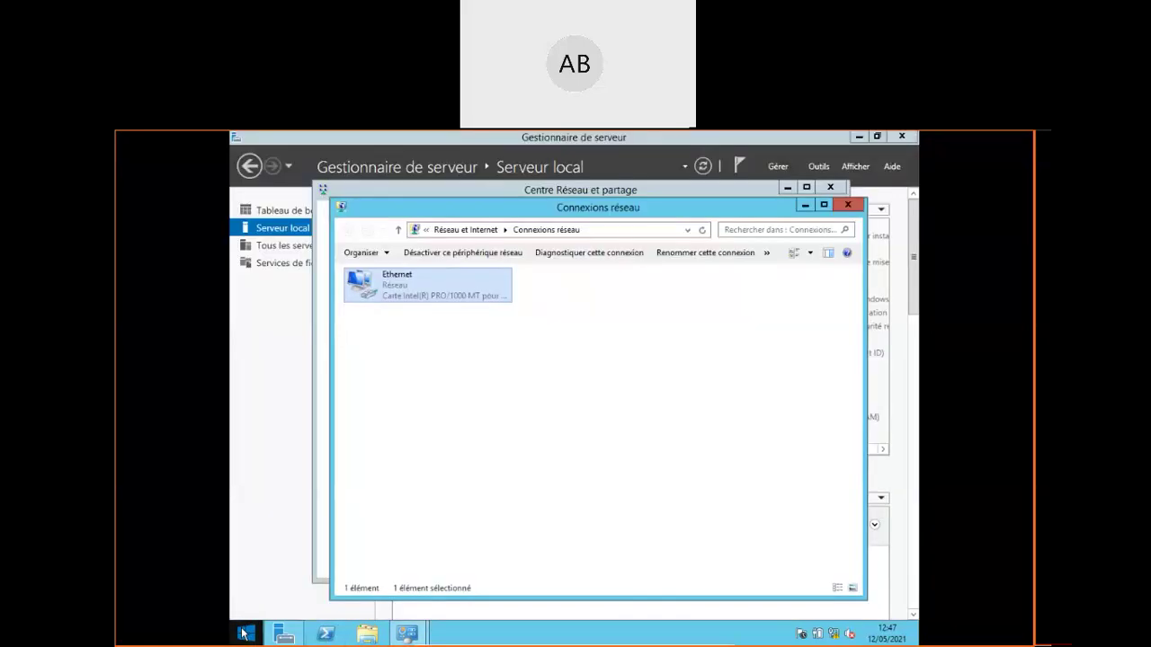
click(568, 453)
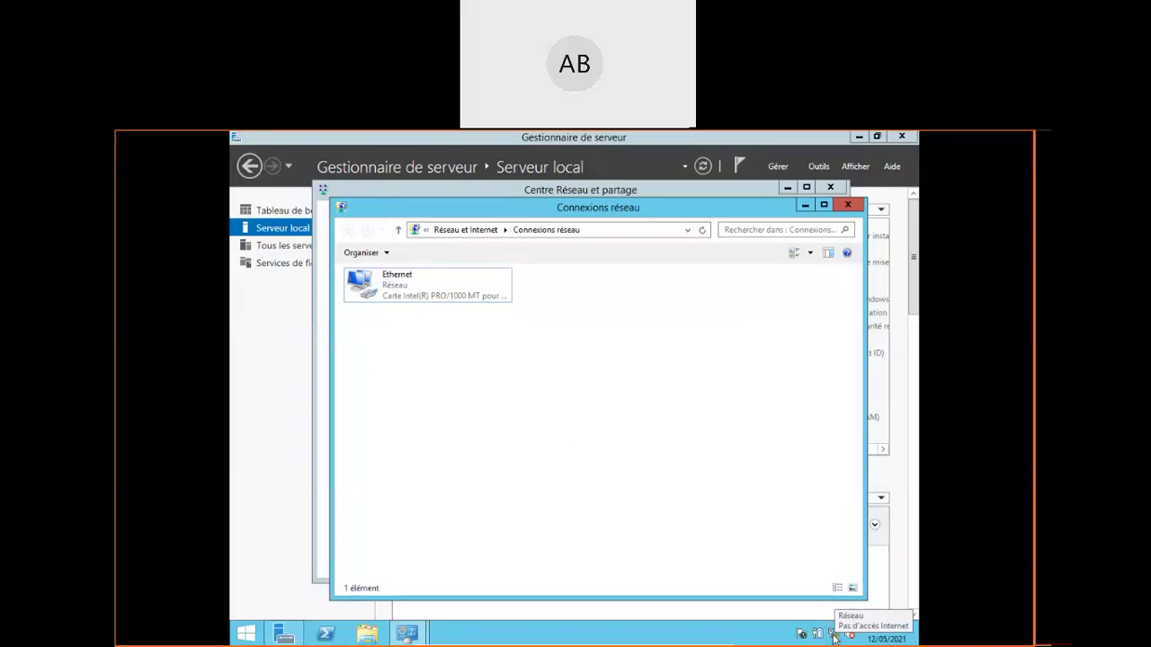
right_click(402, 293)
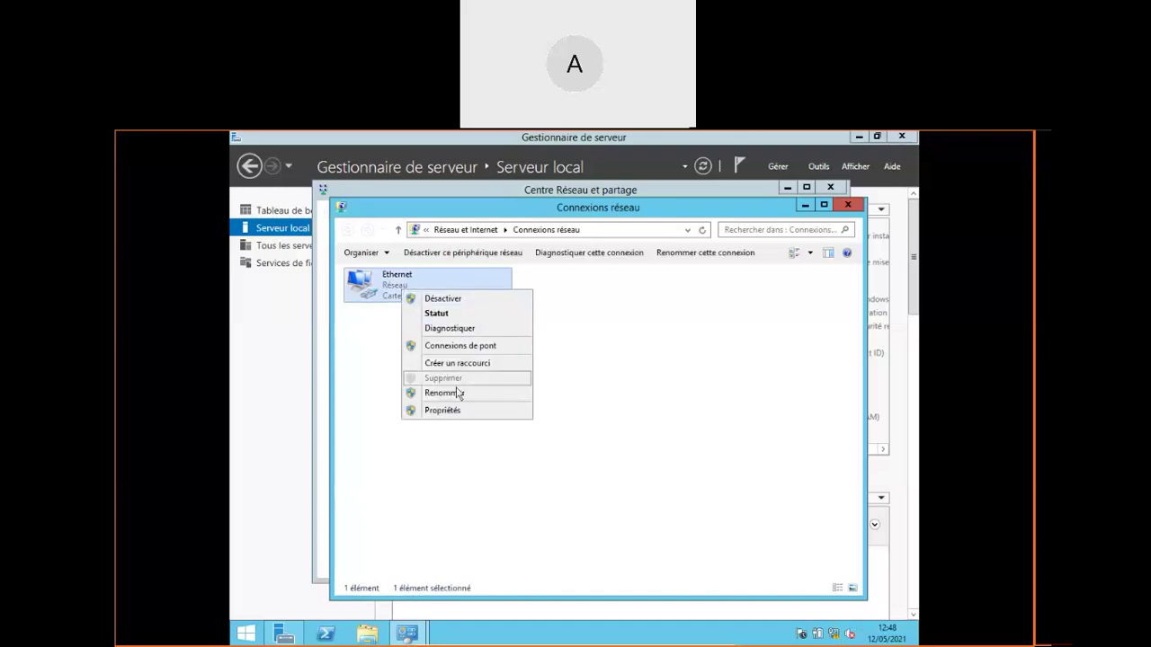
click(457, 413)
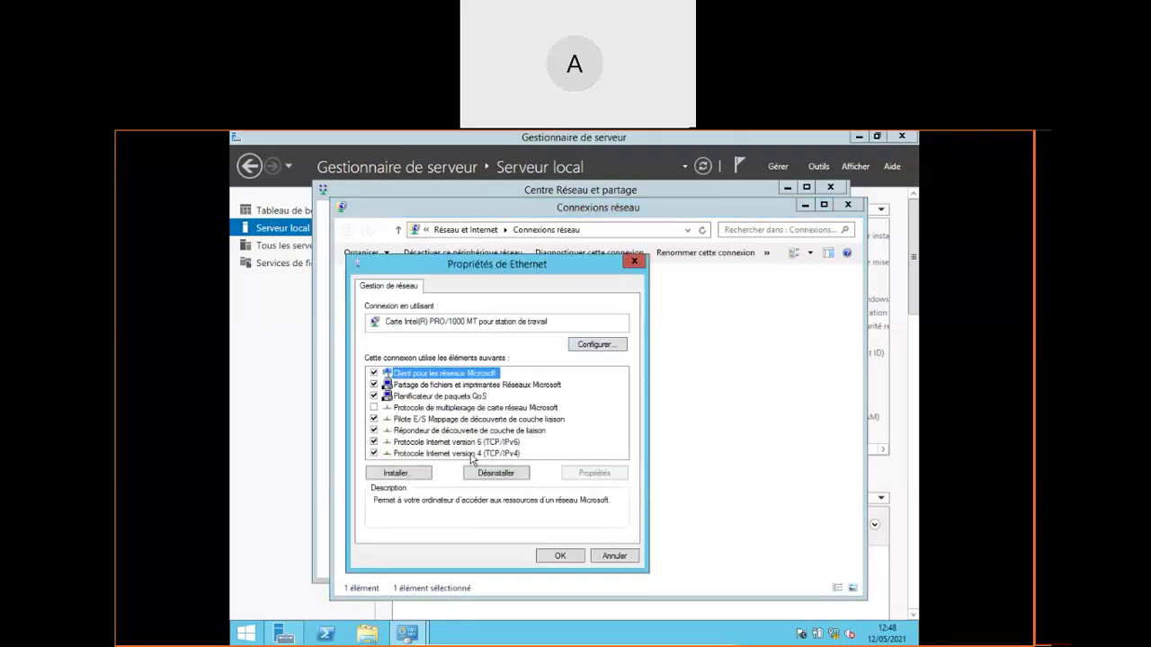
double_click(472, 454)
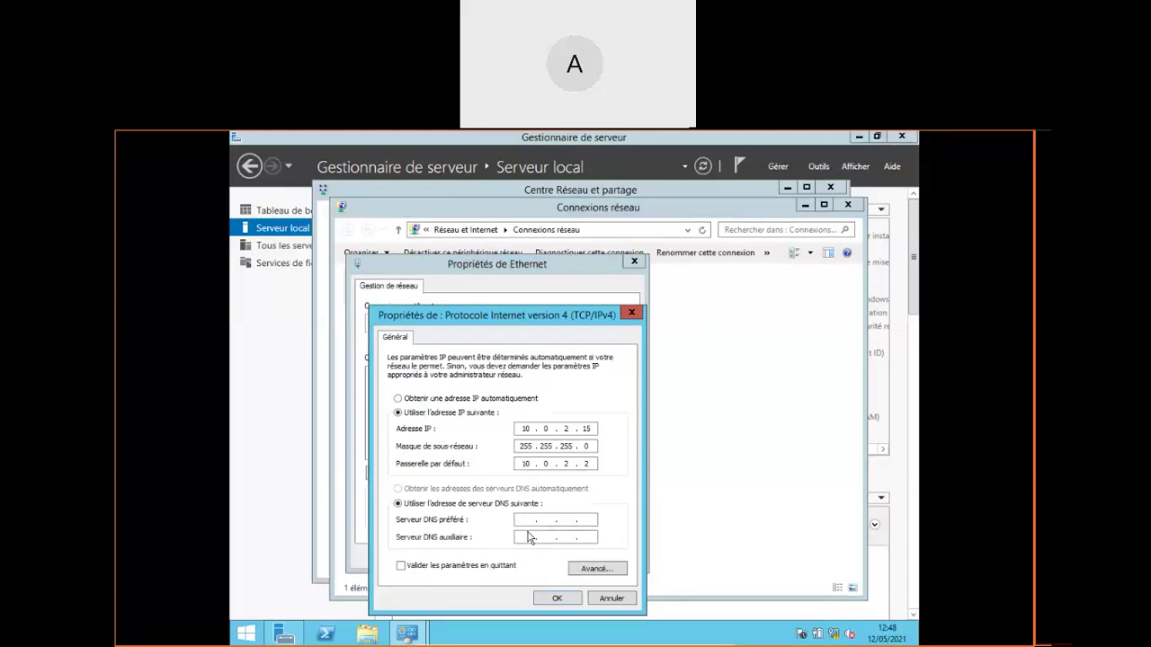
Set the DNS server to 10.0.2.15, save, and close the network windows
text(10 . 0 . 2 . 15)
click(566, 599)
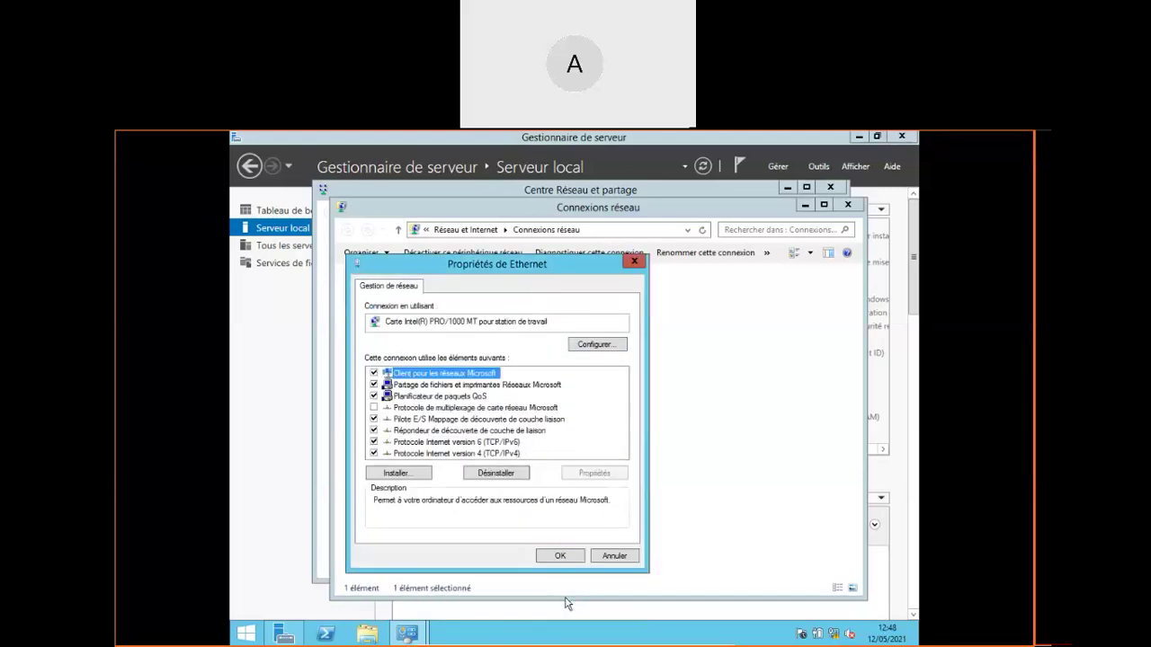
click(557, 557)
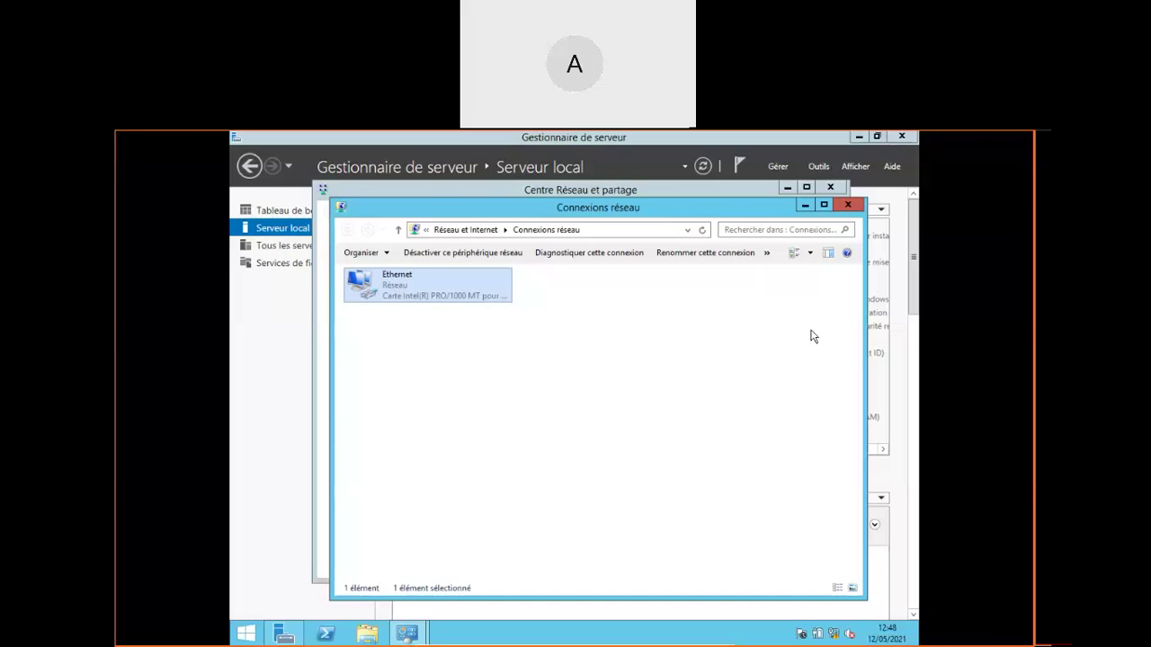
click(849, 207)
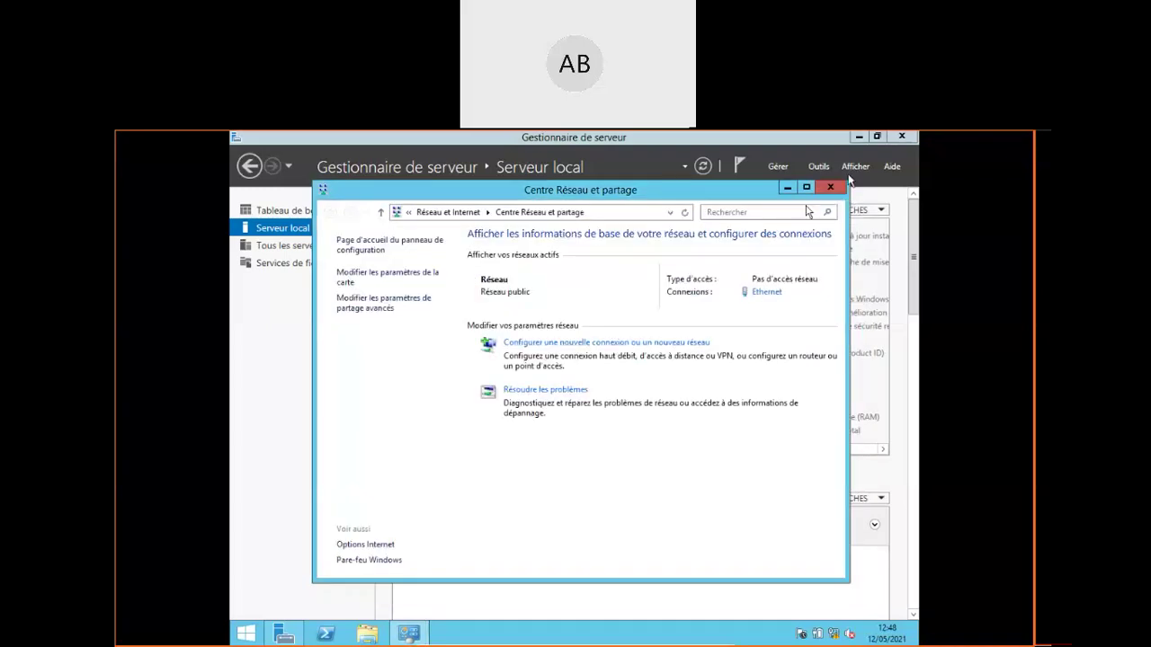
click(833, 189)
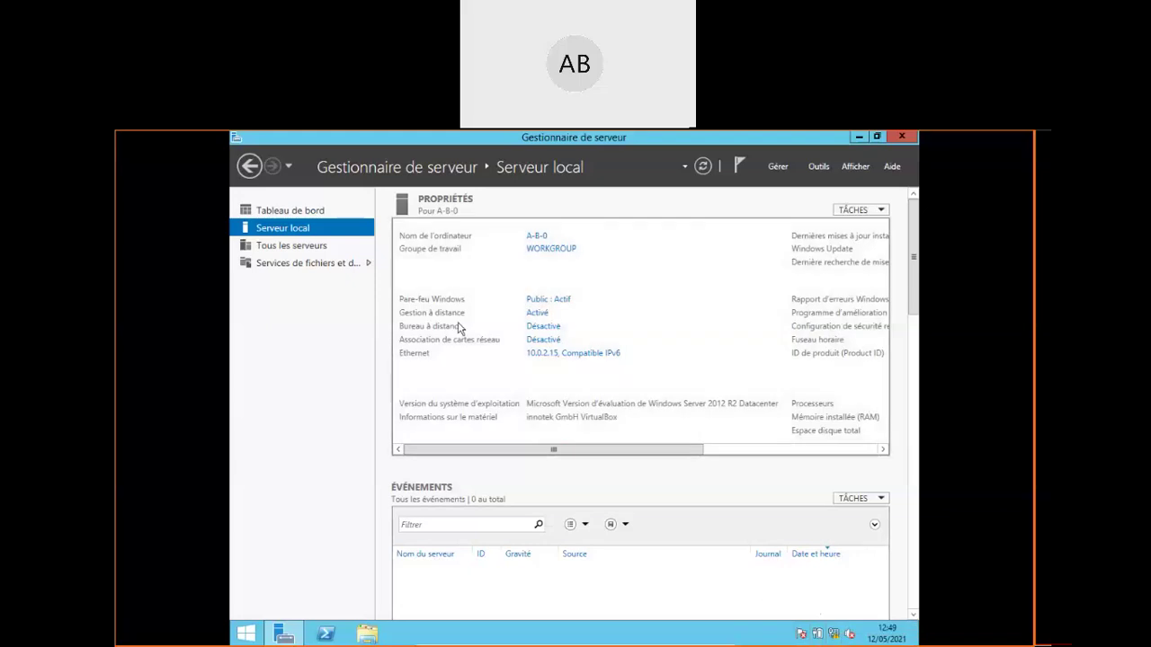
Switch Server Manager to its Tableau de bord with the quick-start tasks
click(298, 216)
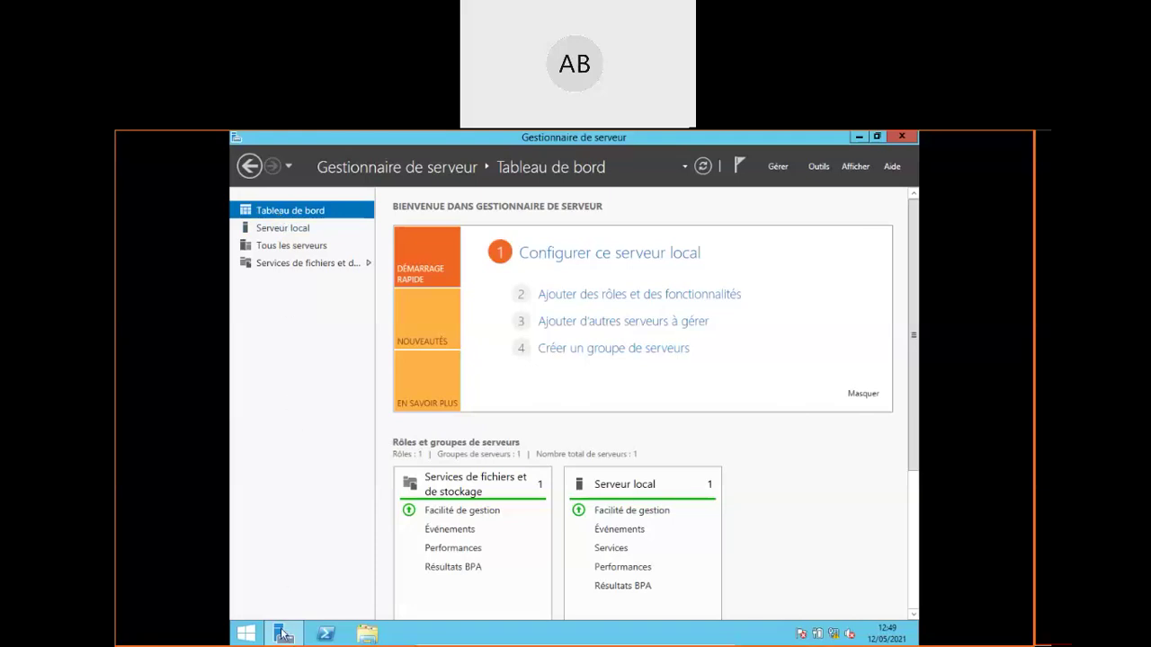
mouse_move(284, 639)
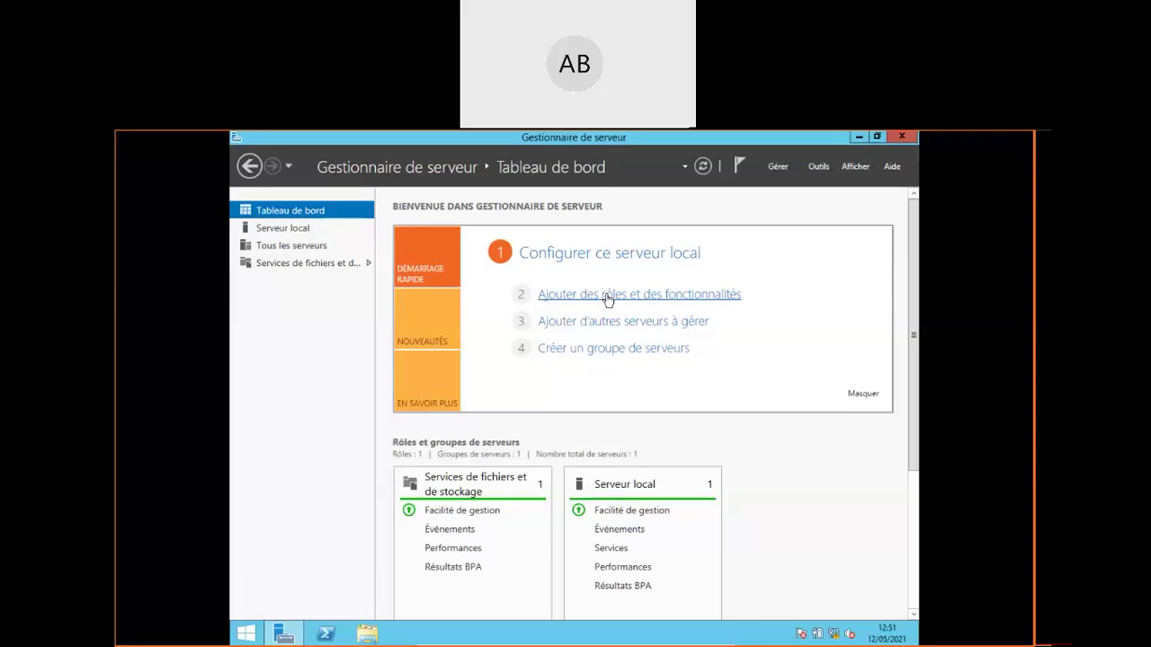
Launch 'Ajouter des rôles et des fonctionnalités' and move the wizard window up and left
click(608, 295)
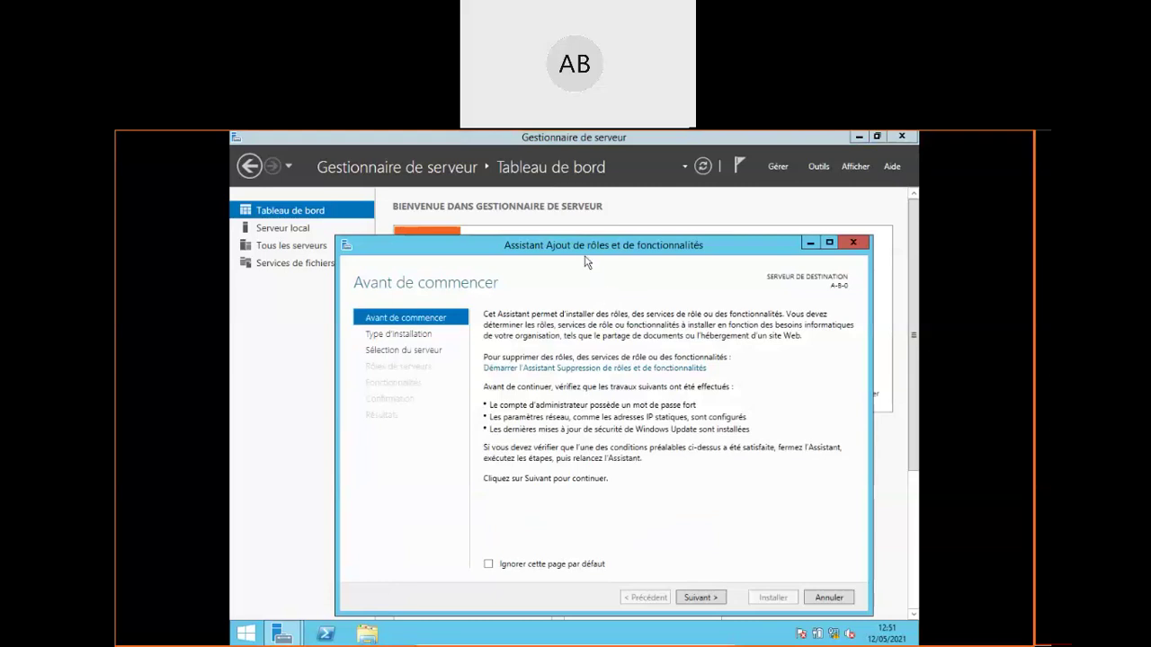
drag(568, 244, 522, 201)
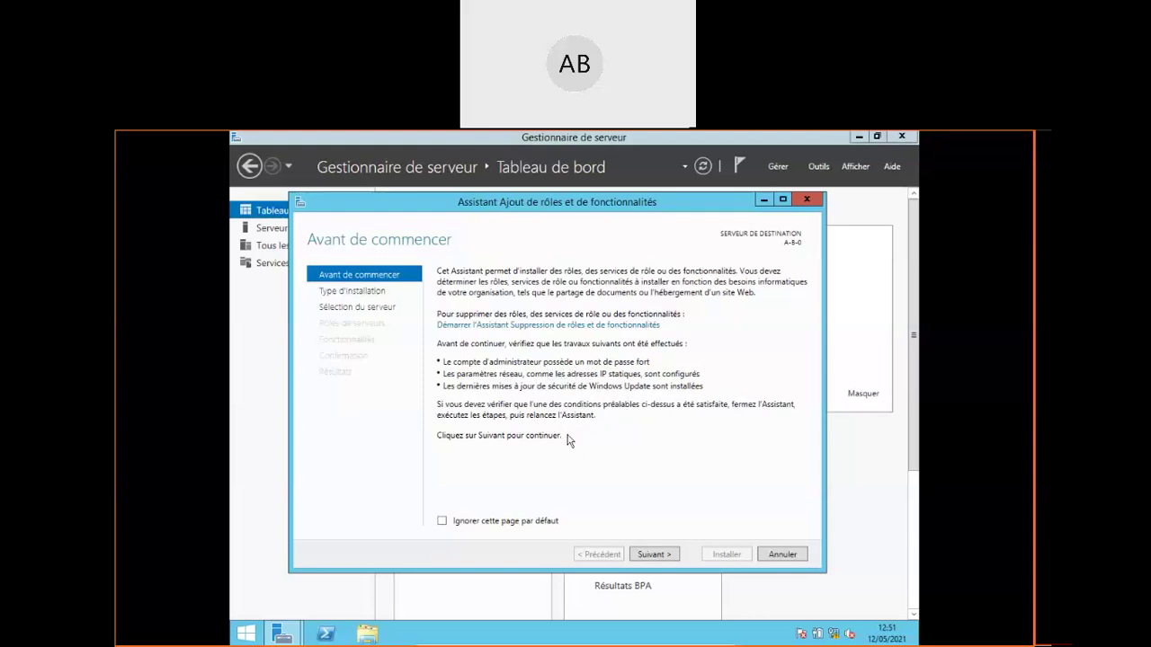
Advance the wizard keeping role-based installation and target server A-8-0
click(654, 554)
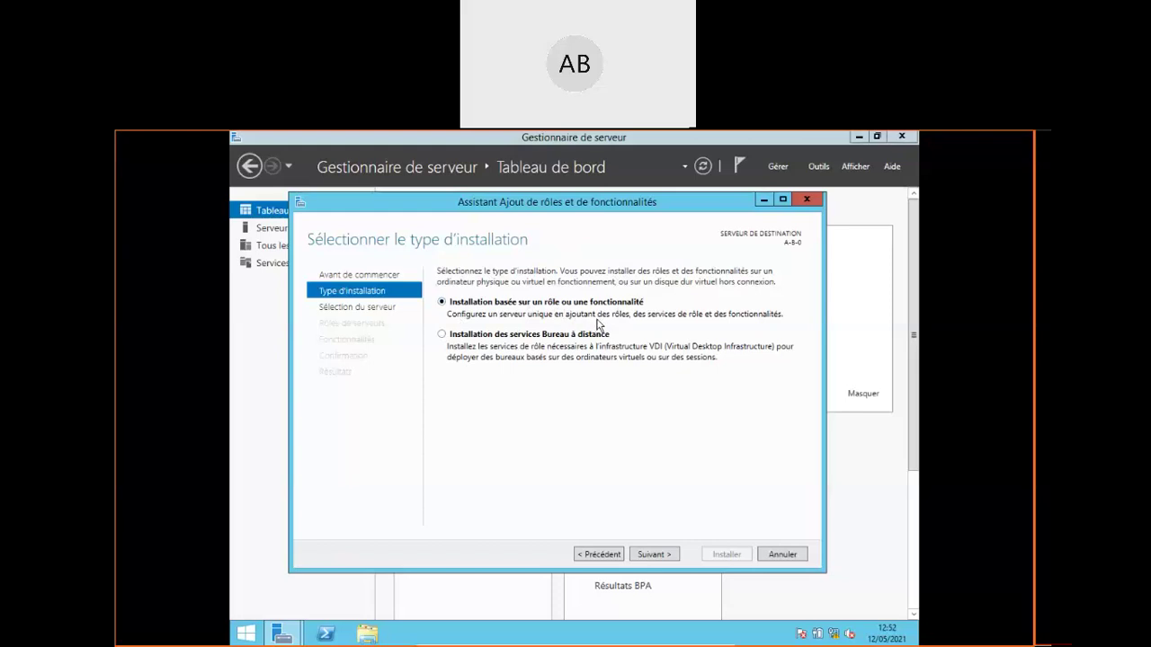
click(655, 555)
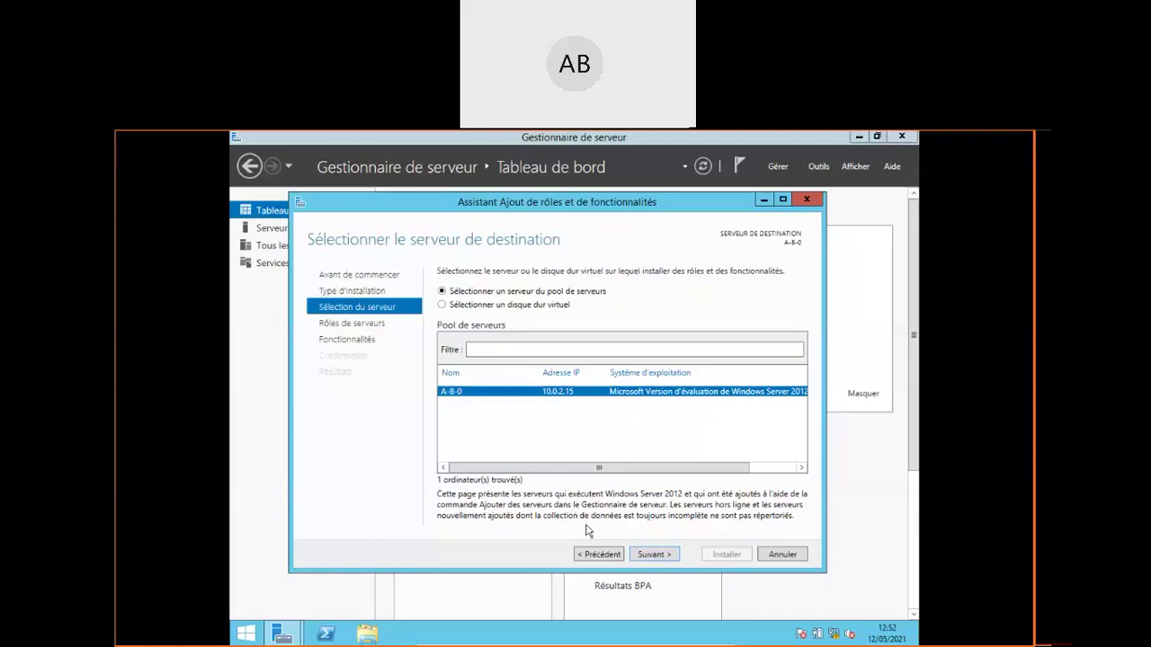
click(654, 555)
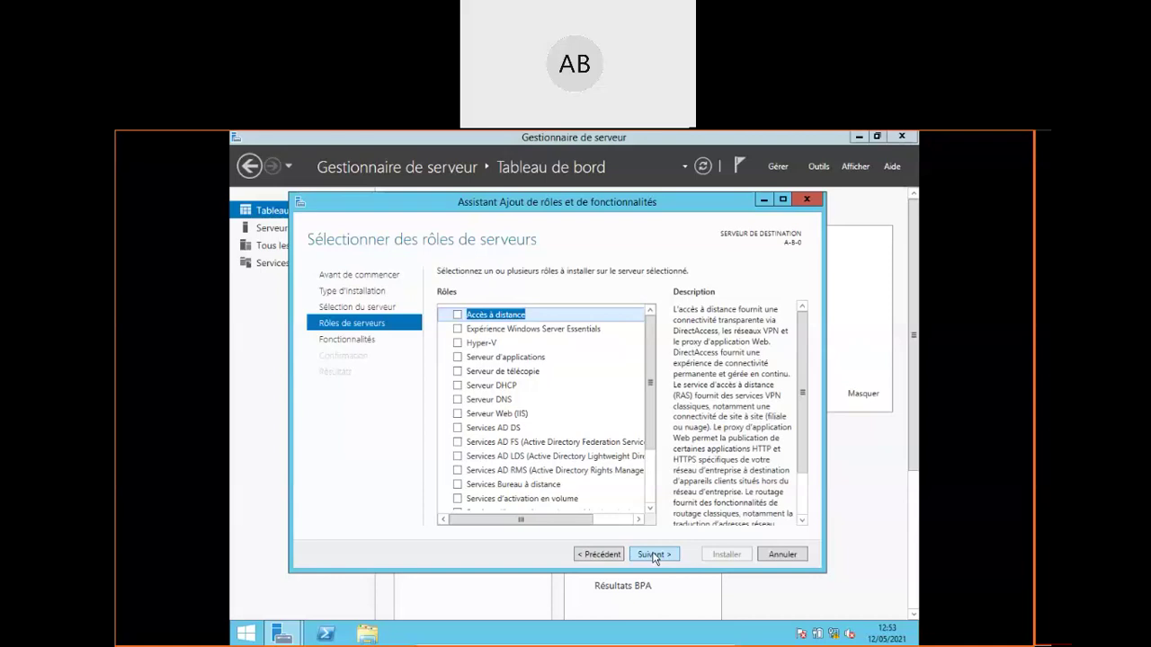
Scroll the Rôles list and select Services AD DS to read its description
drag(652, 429, 660, 494)
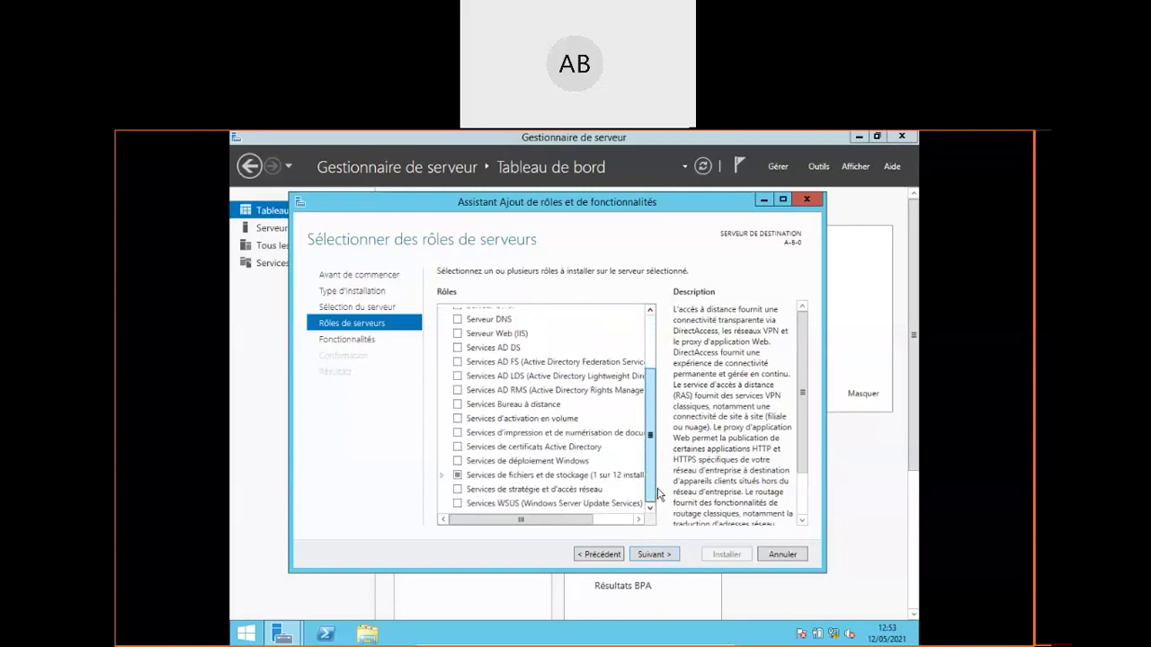
drag(659, 491, 657, 417)
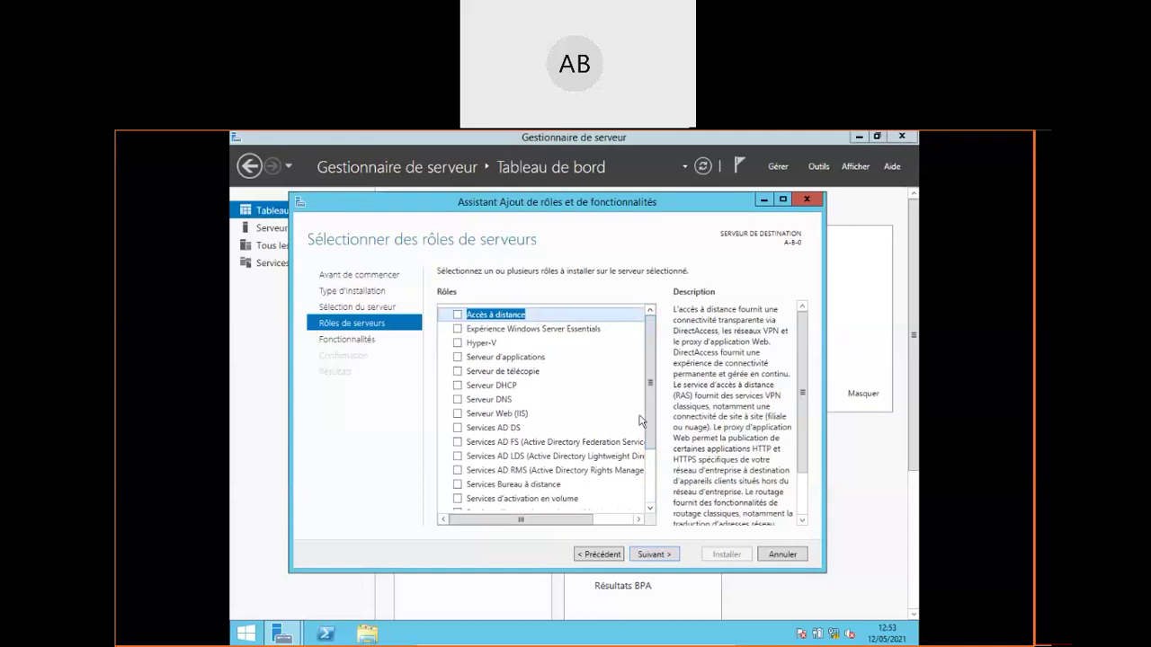
click(509, 429)
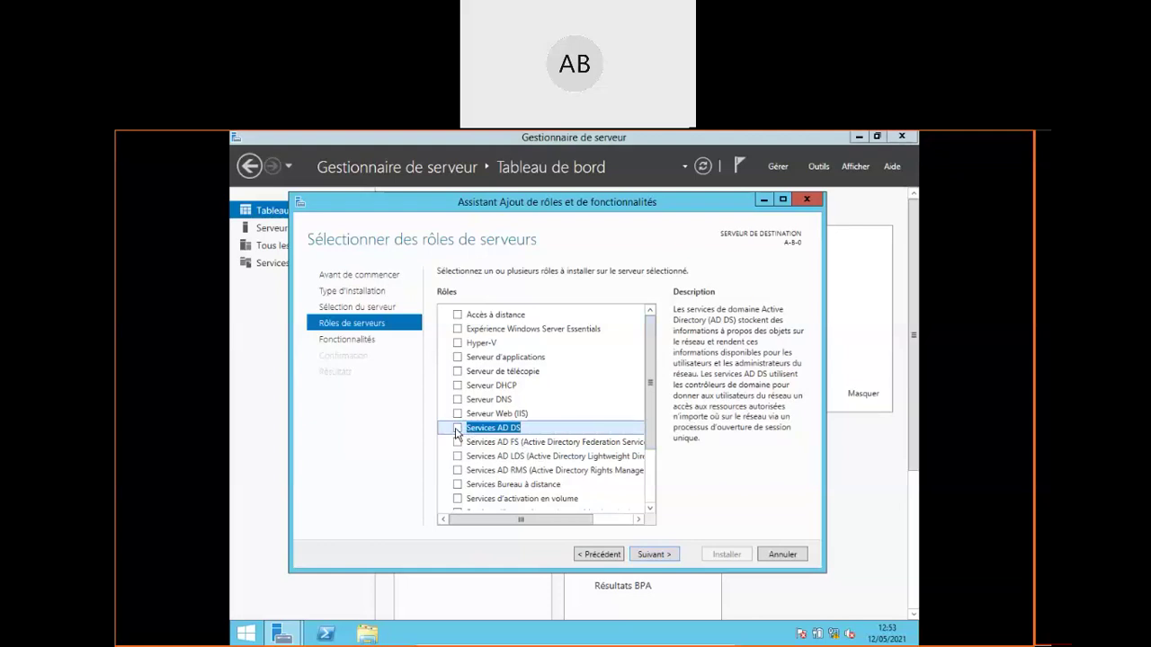
Tick Services AD DS, accept its required management features, and advance to Fonctionnalités
click(457, 429)
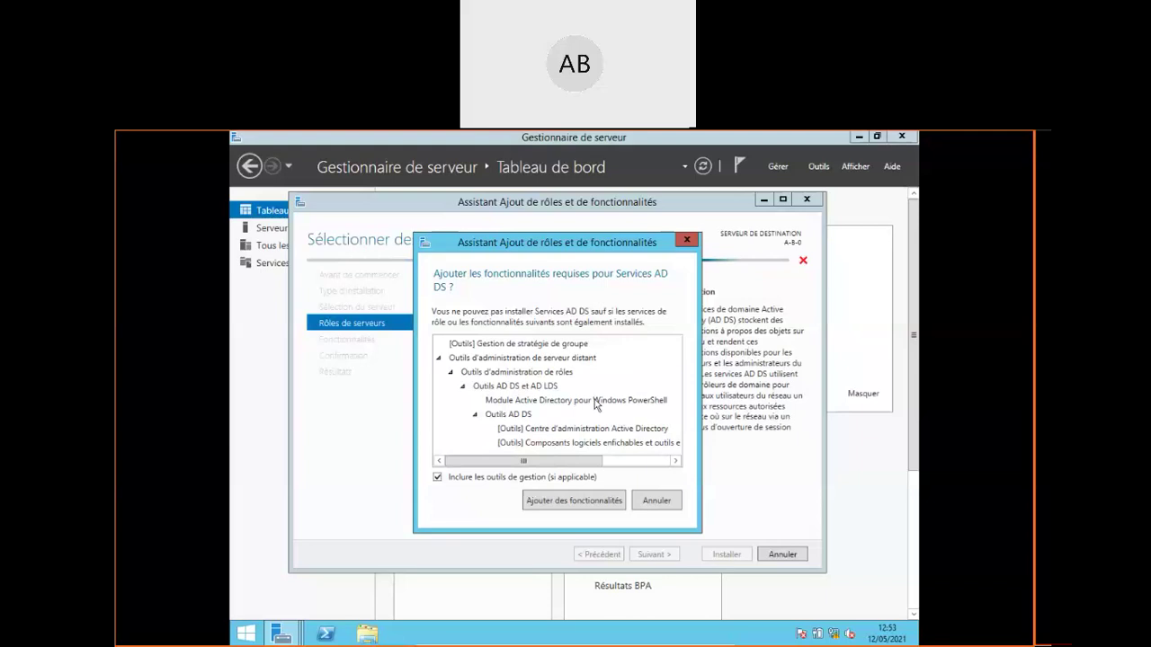
click(578, 501)
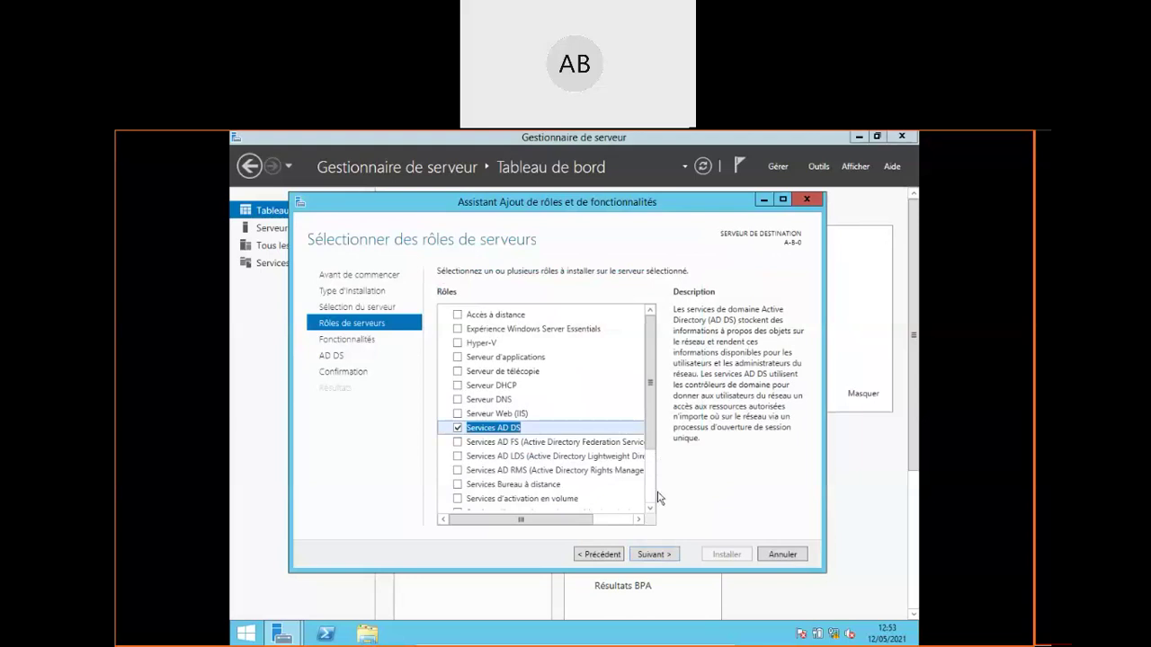
click(654, 556)
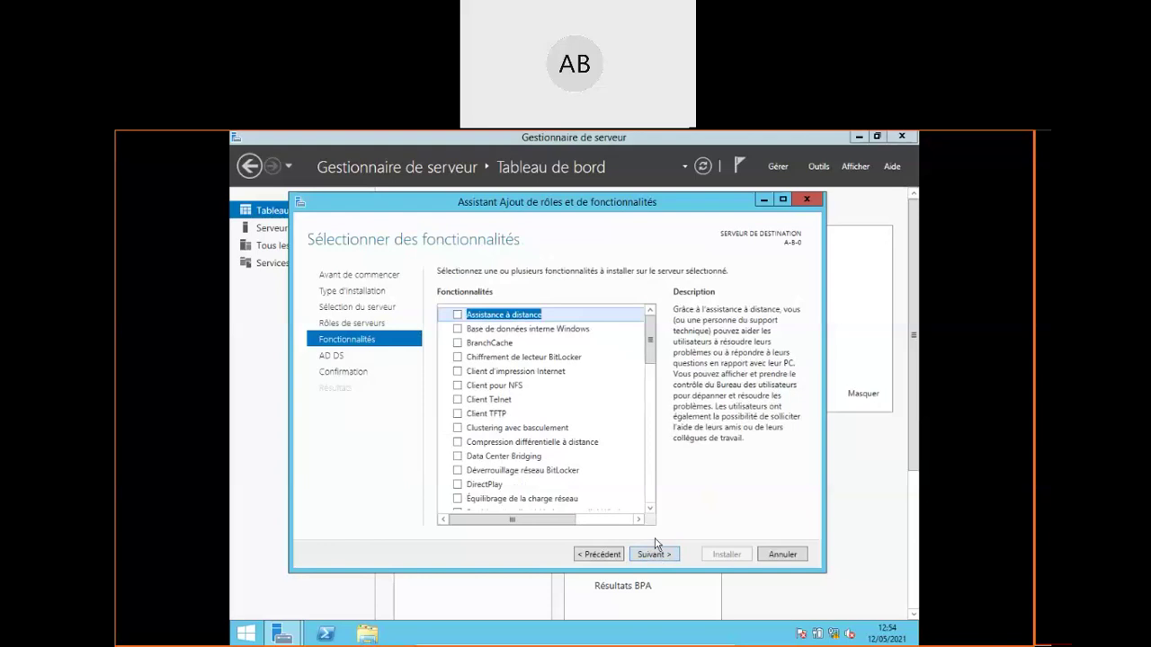
Review the Fonctionnalités list, leave every feature unticked, and proceed to the AD DS page
drag(650, 333, 666, 497)
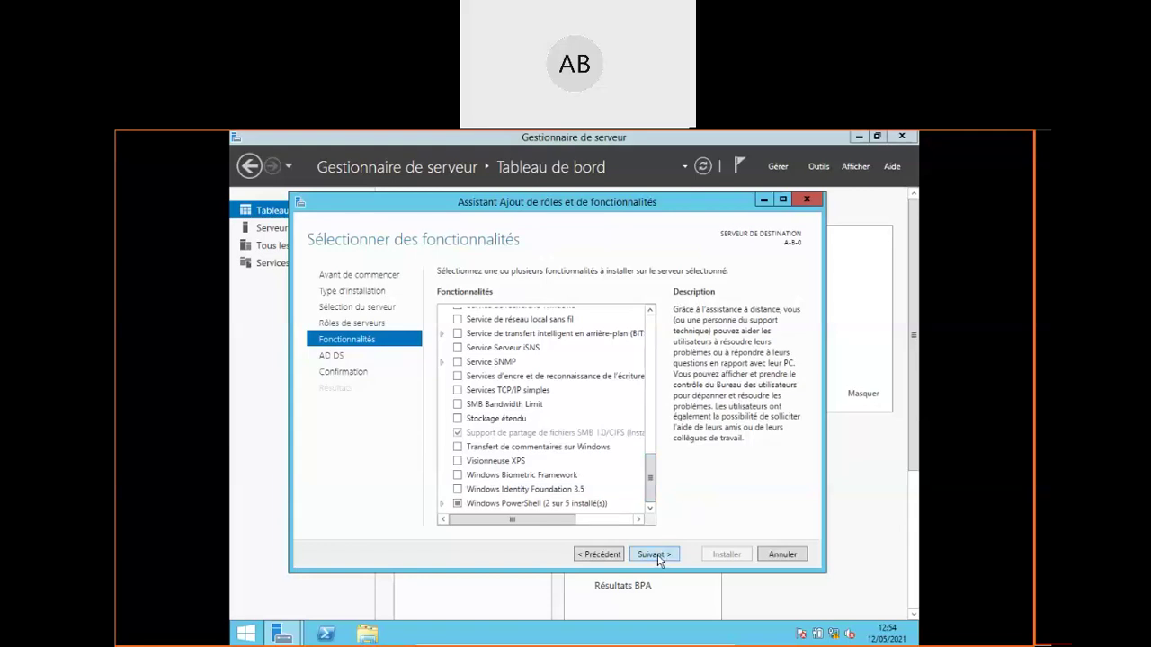
drag(653, 476, 658, 337)
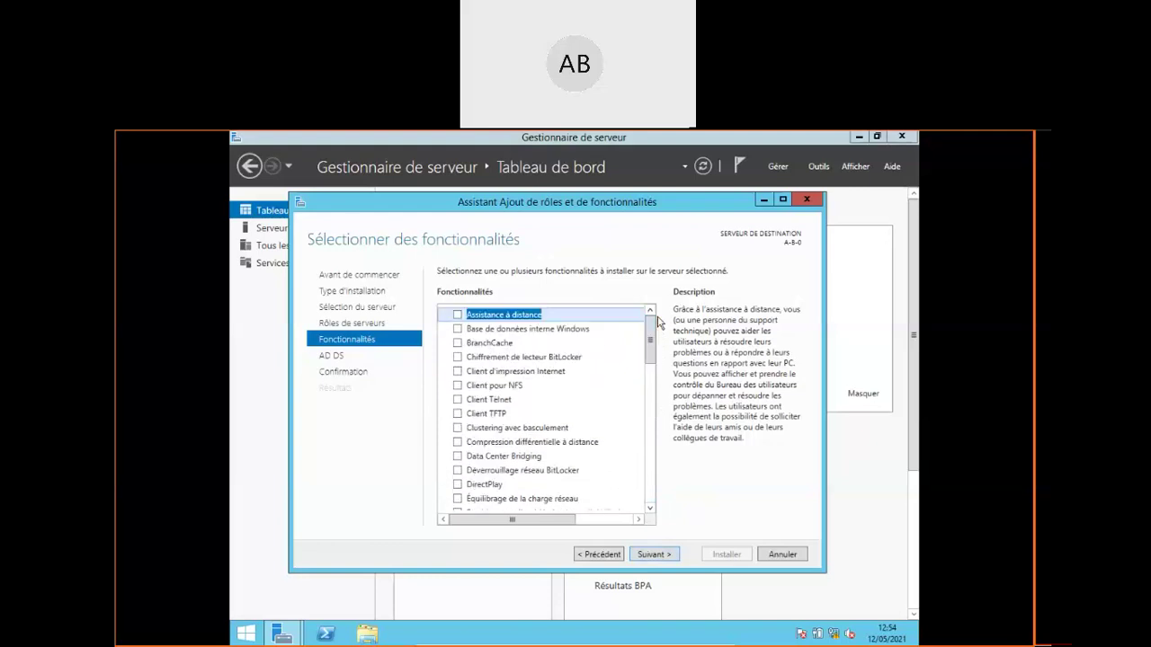
click(657, 555)
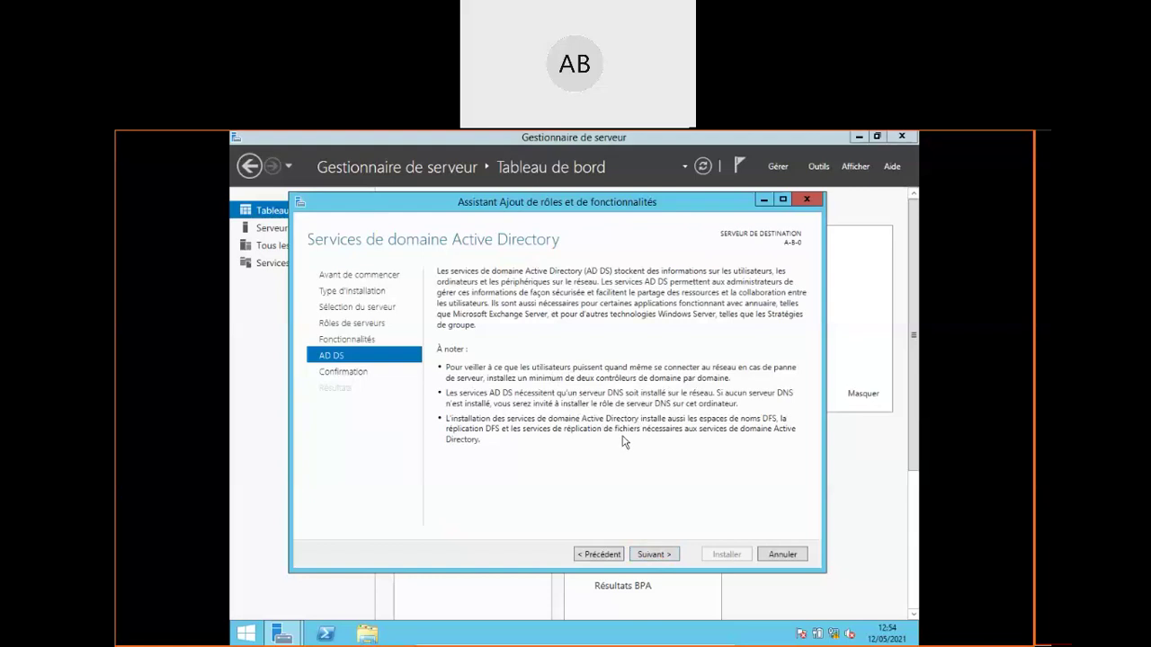
Move past the AD DS notes to Confirmation and launch the installation with Installer
click(653, 554)
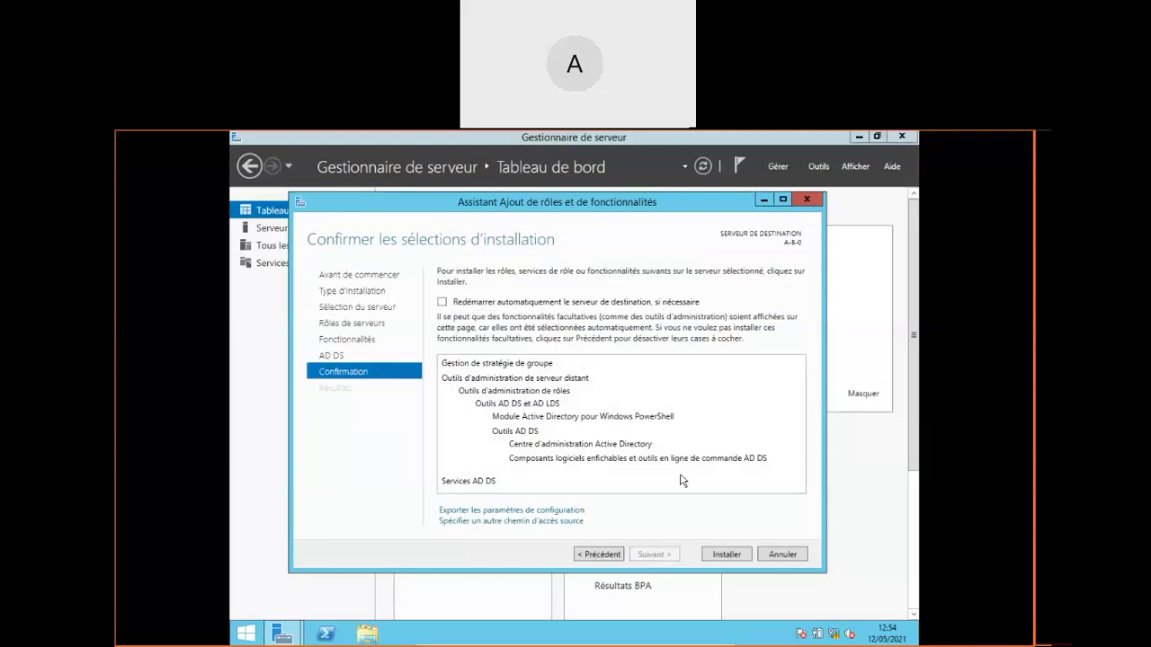
click(726, 555)
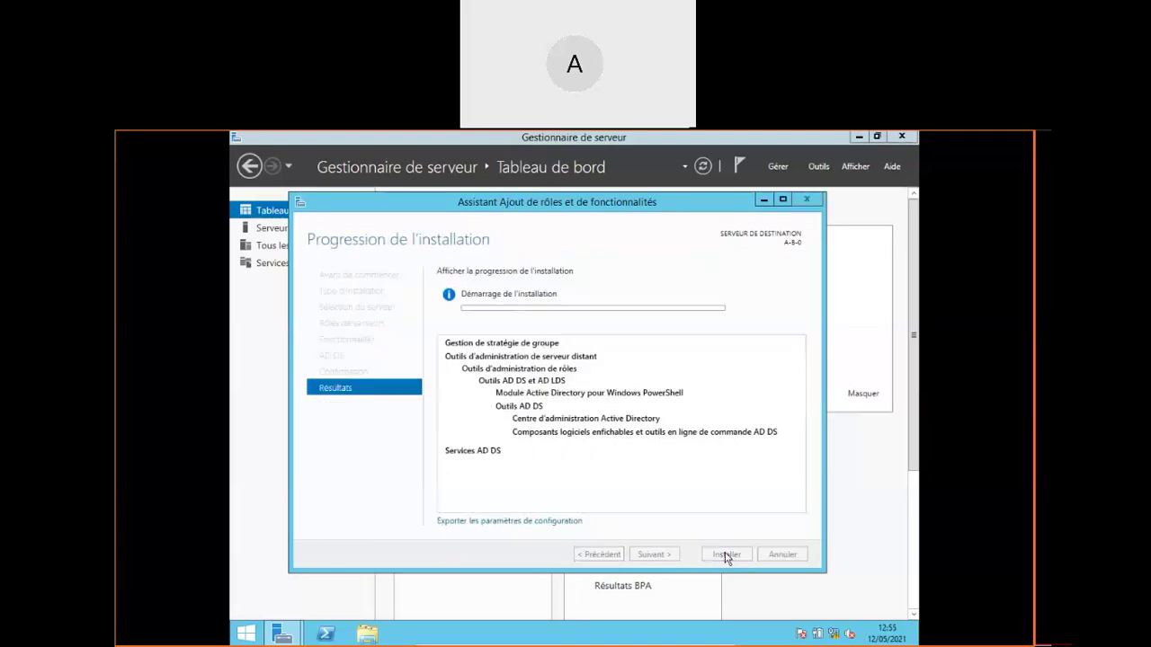
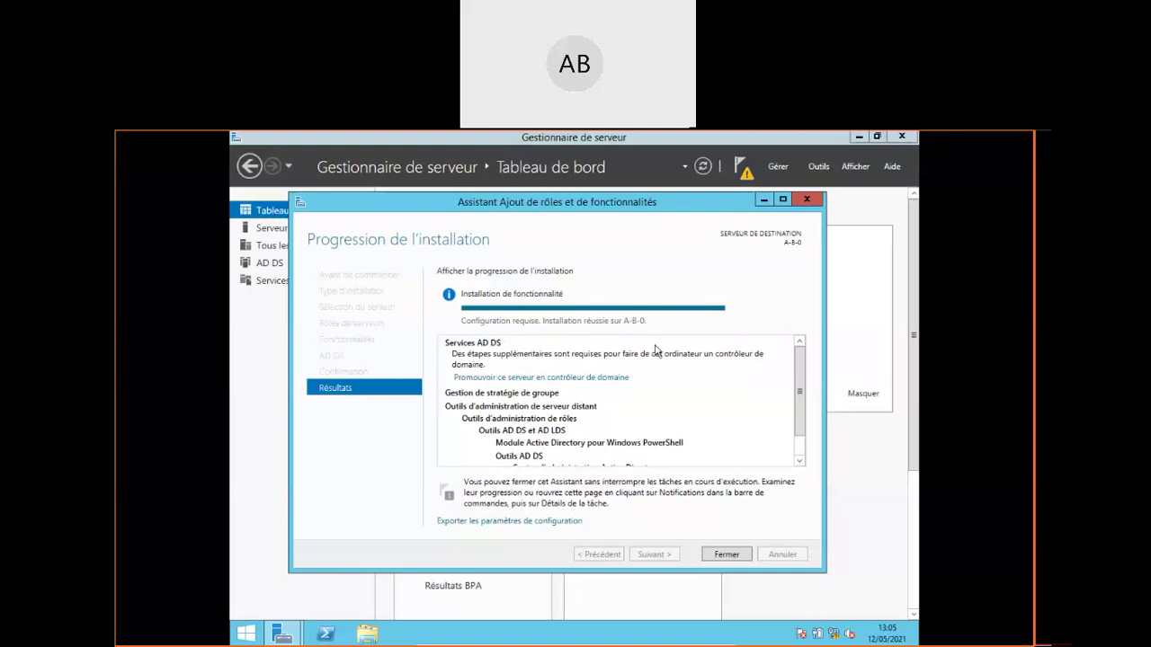
Close the completed Add Roles and Features wizard with Fermer to return to the dashboard
click(728, 554)
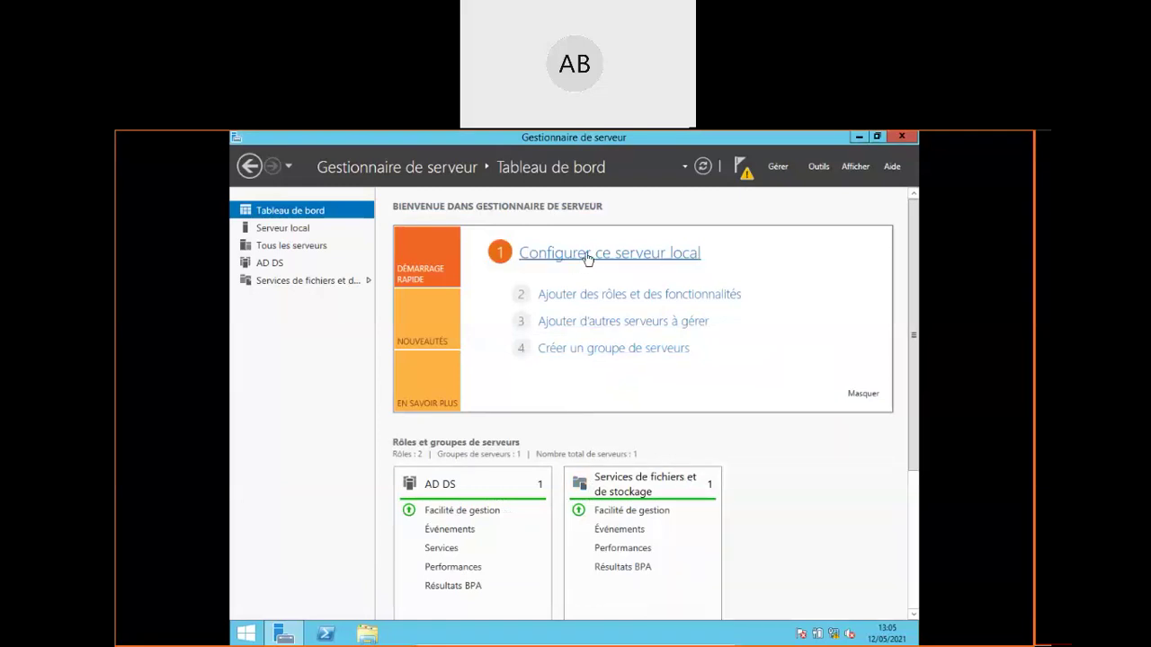
Open the Server Manager notifications showing pending AD DS post-deployment configuration and promotion
click(747, 176)
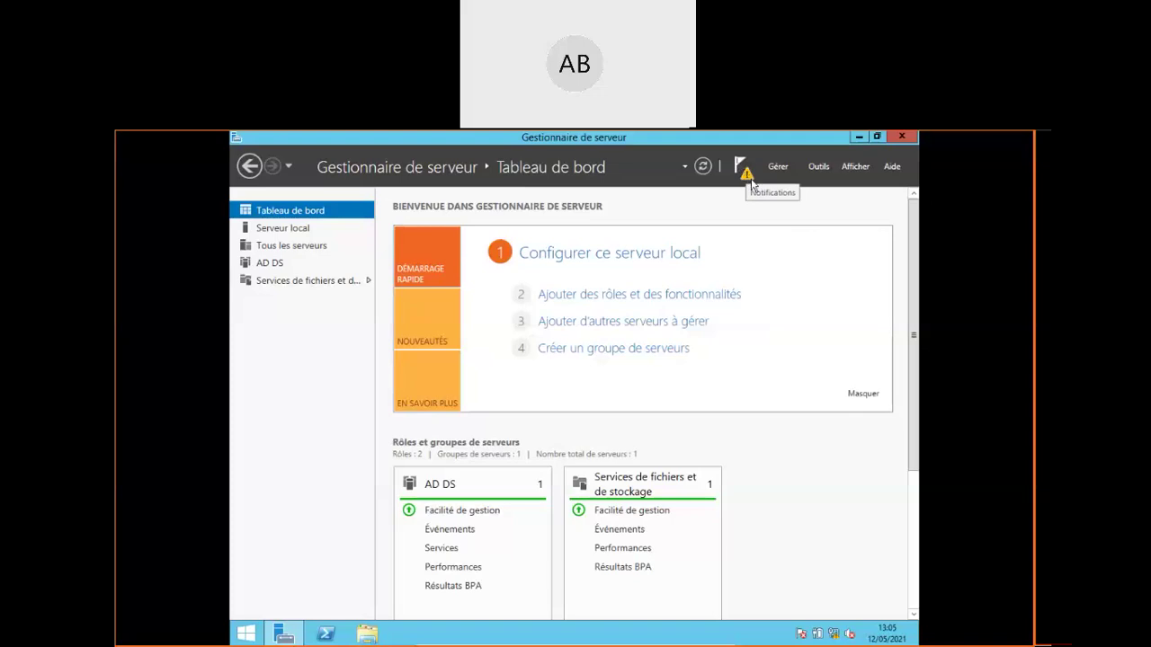
click(752, 182)
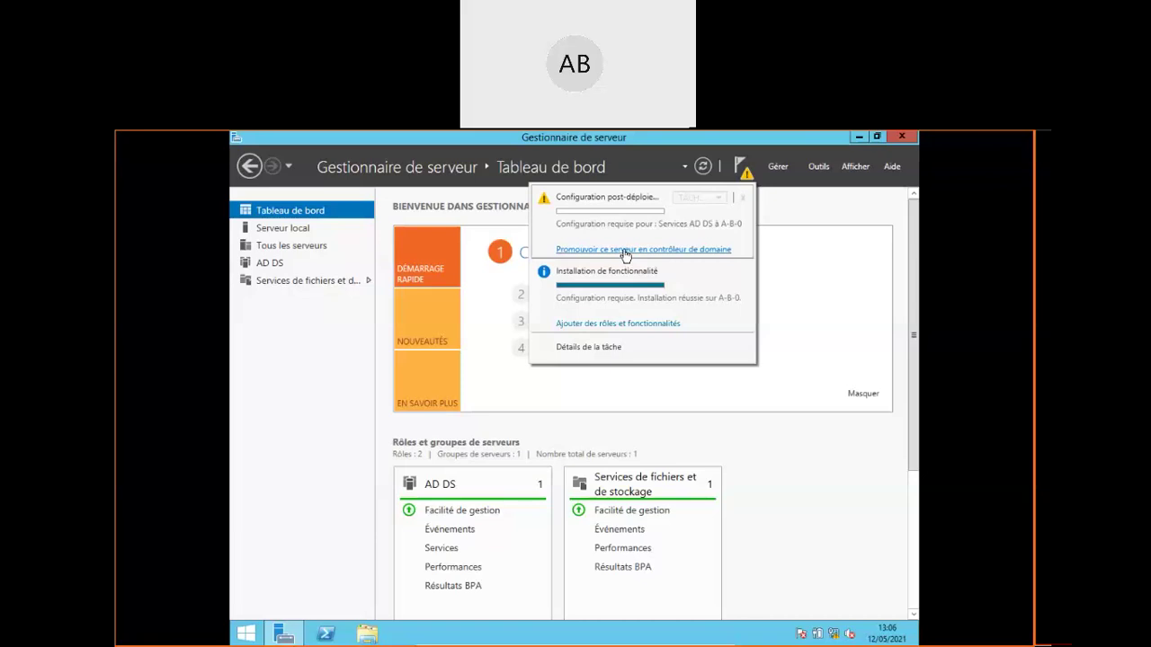
Dismiss the Server Manager notifications dropdown, leaving the dashboard with AD DS and File Services
click(805, 202)
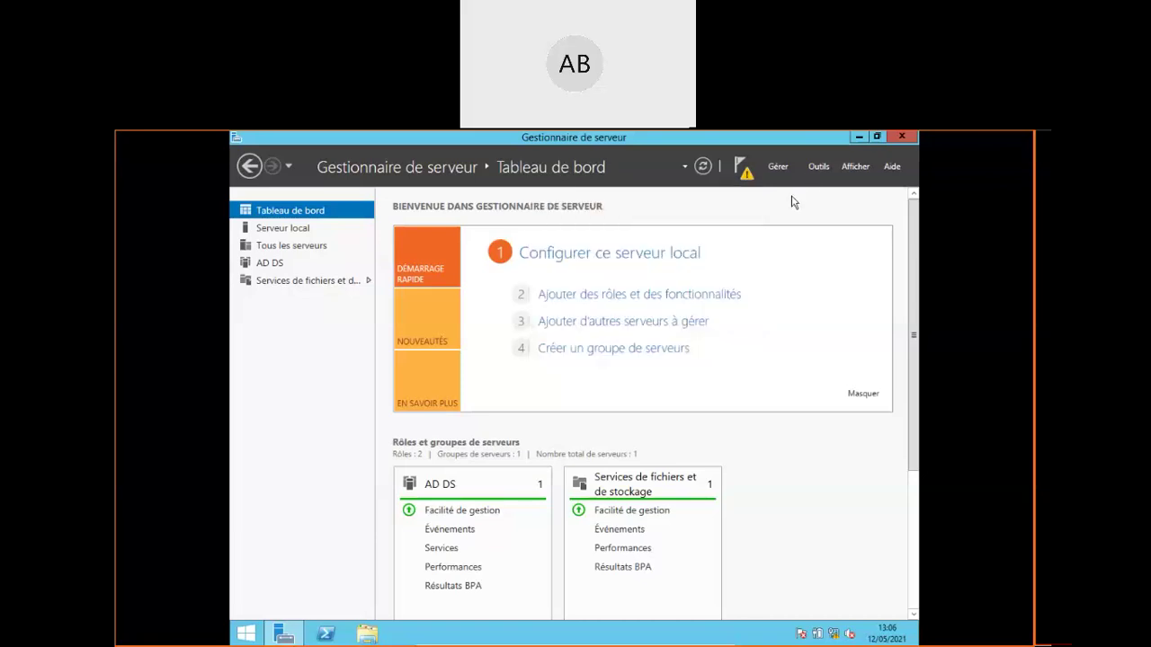
click(743, 168)
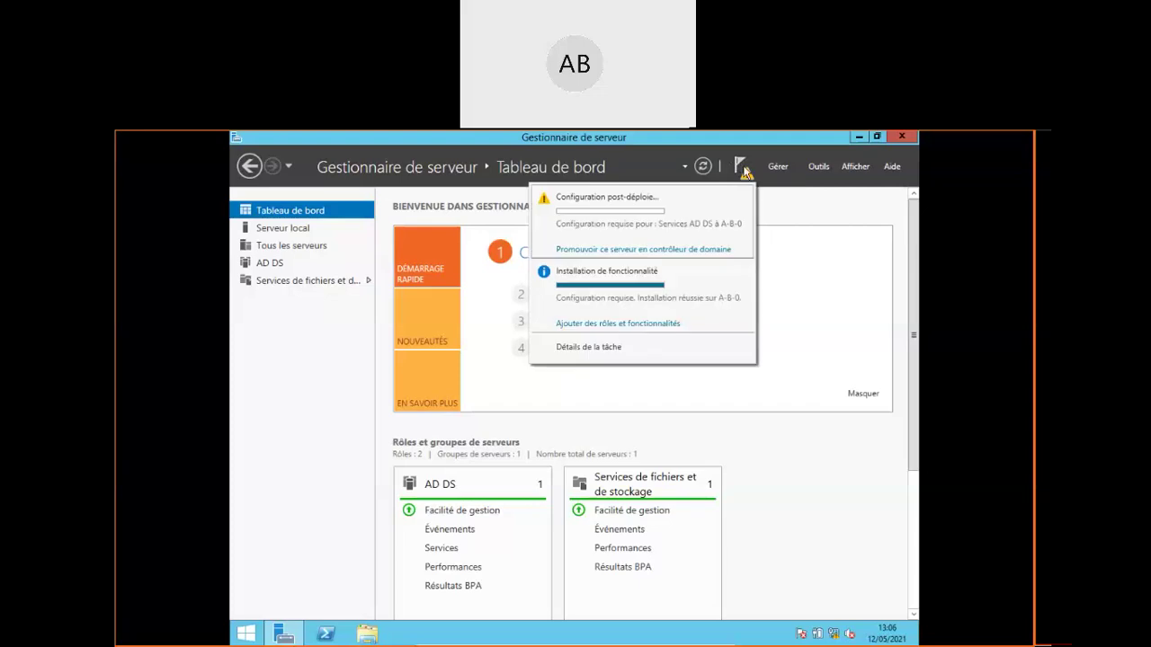
click(627, 250)
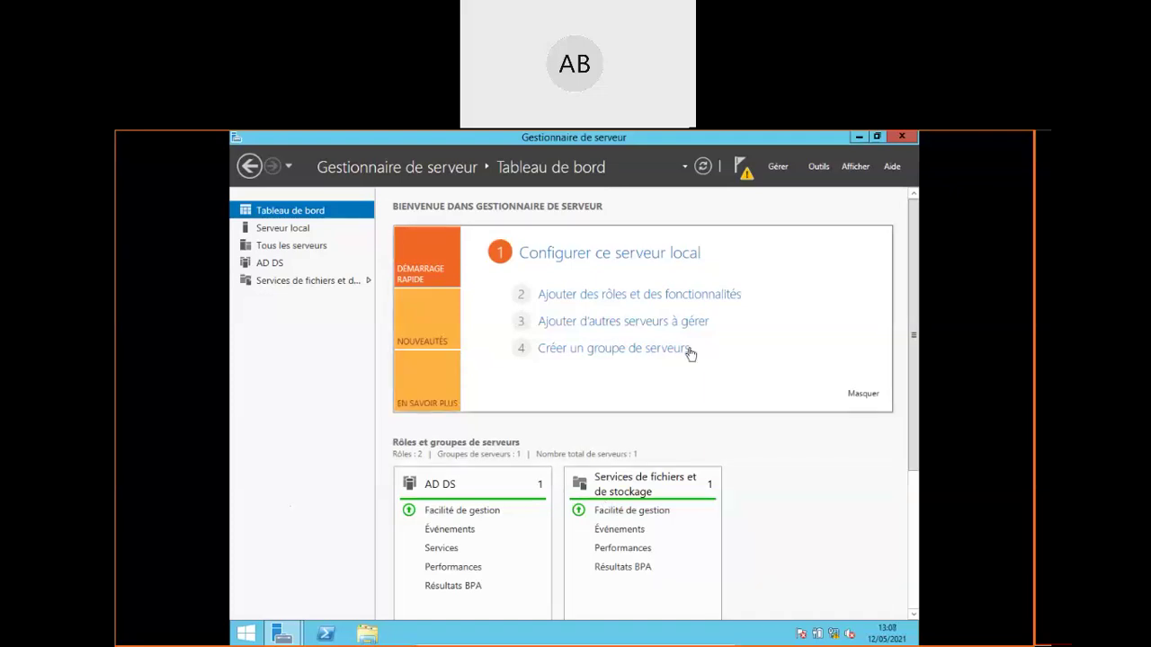
Review the Configuration post-déploiement task in Task Details, then reopen the notifications
click(747, 175)
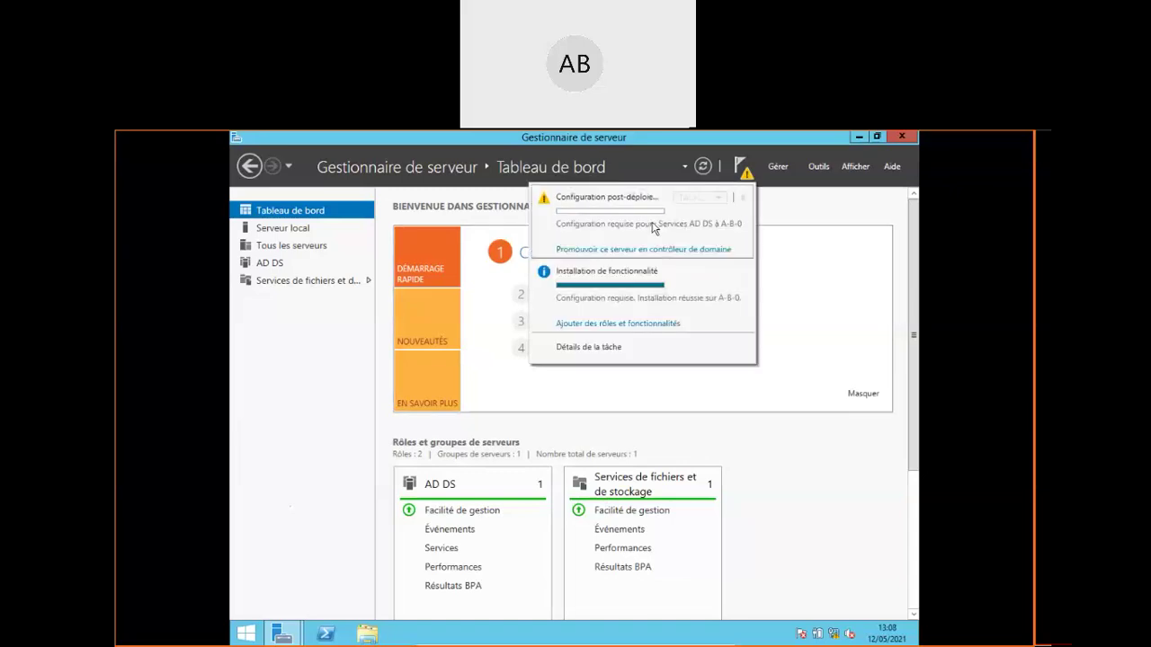
click(602, 348)
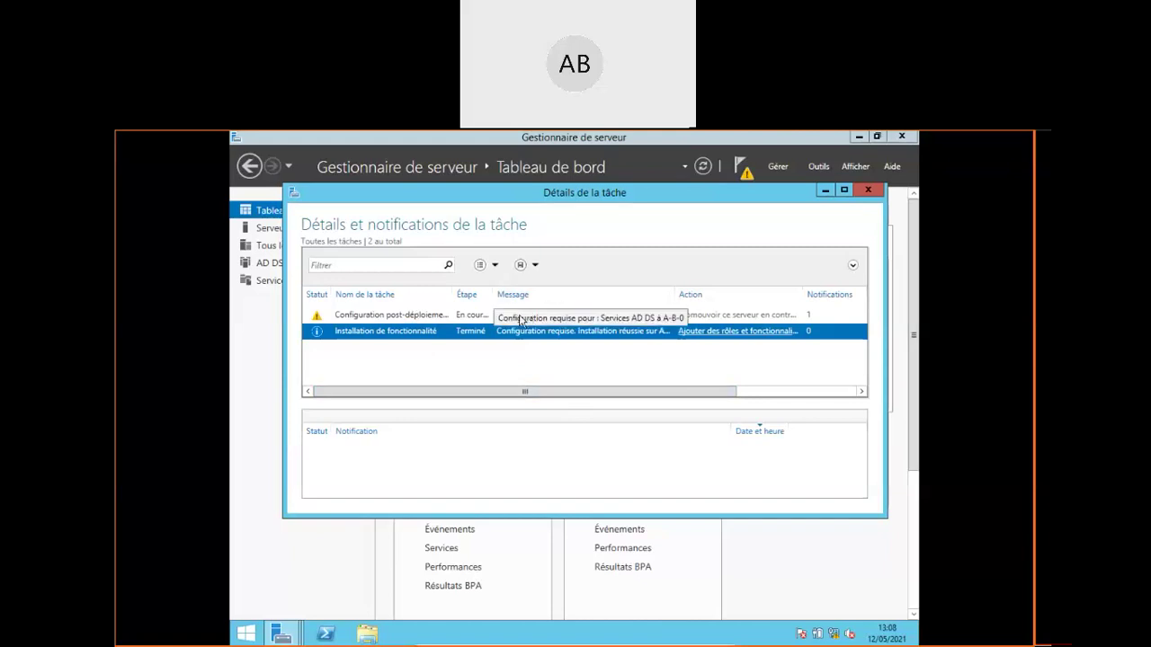
click(529, 318)
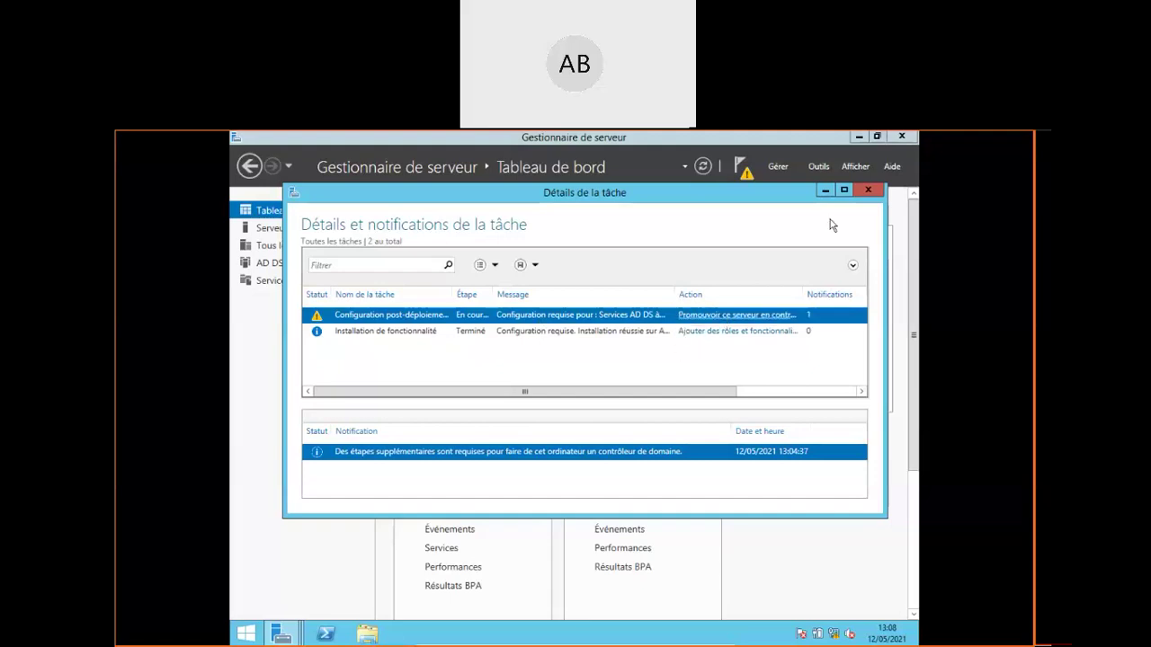
click(869, 189)
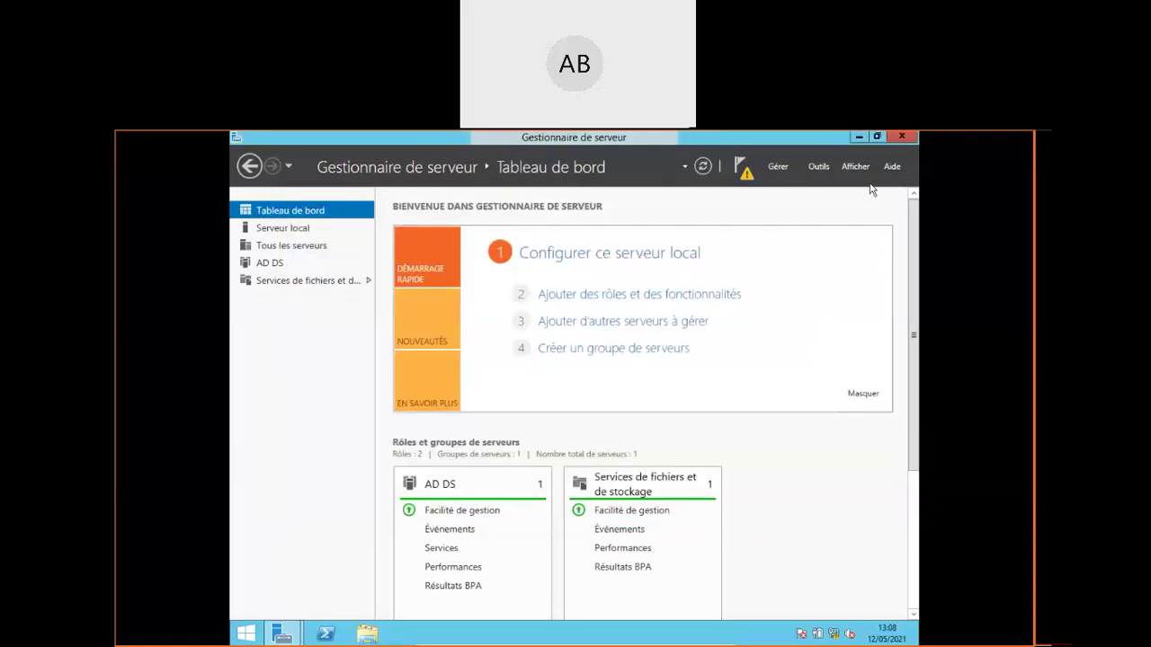
click(744, 171)
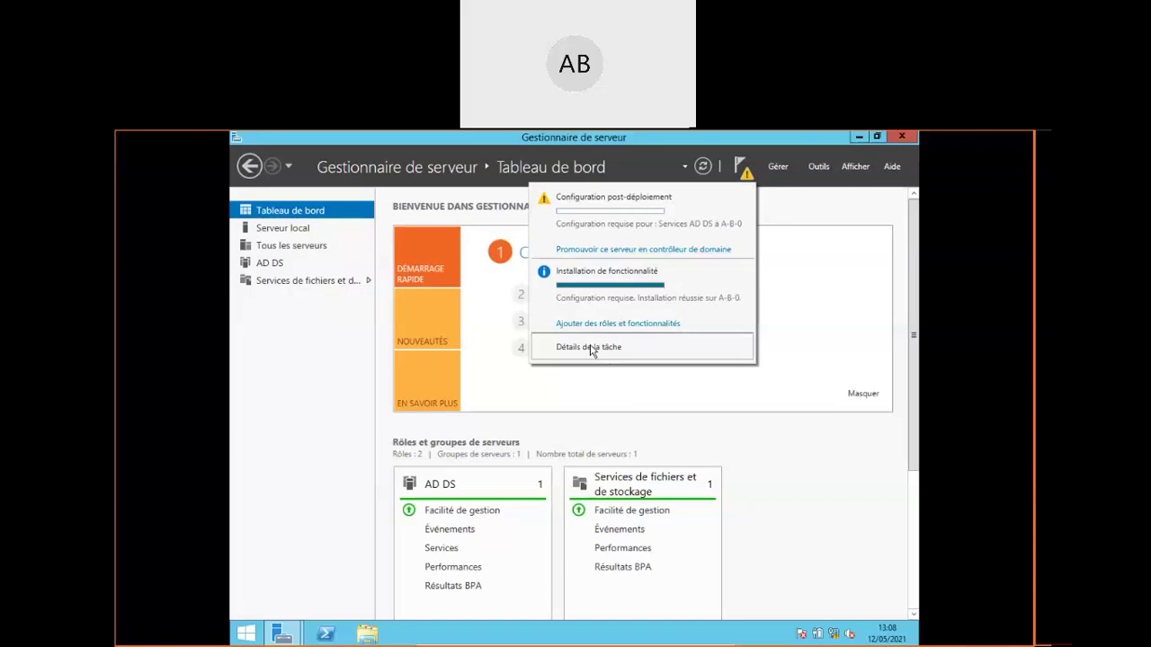
Open Task Details listing AD DS post-deployment configuration and the completed feature installation
click(590, 347)
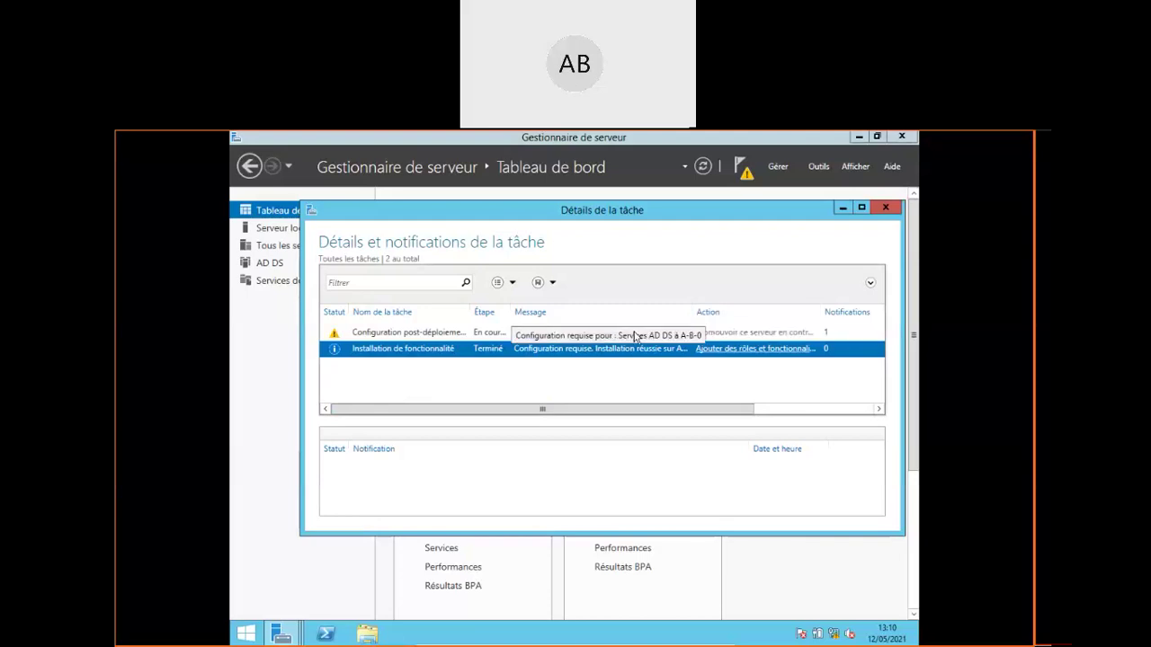
Read the pending AD DS task message, then view the AD DS page's pending configuration details
click(441, 335)
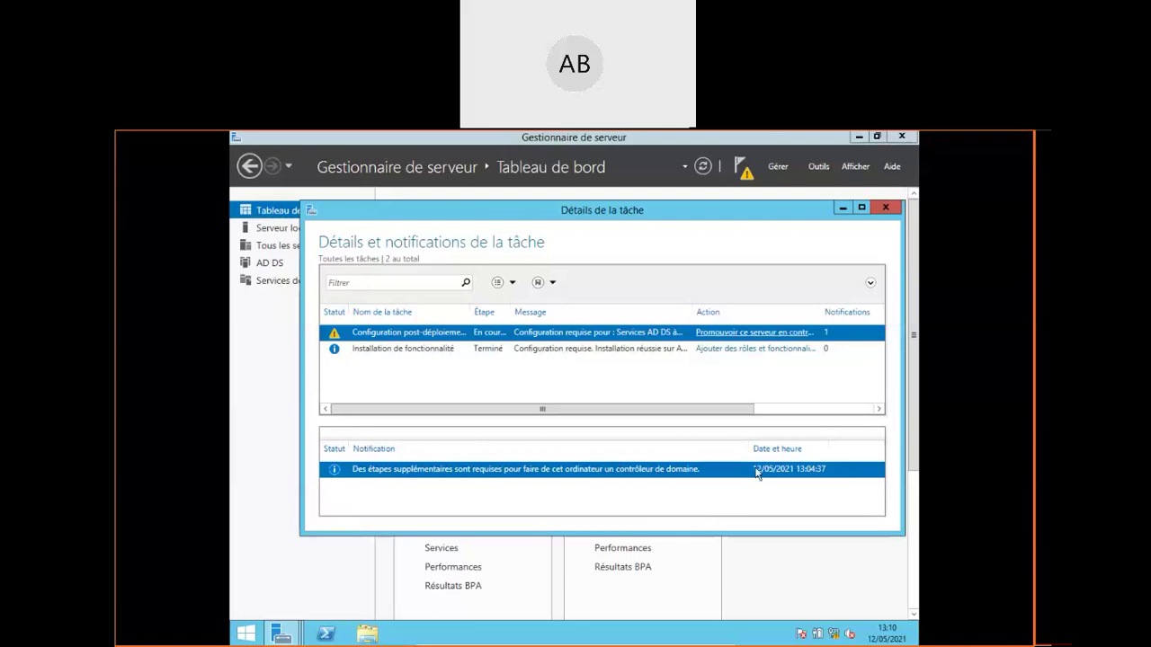
click(885, 207)
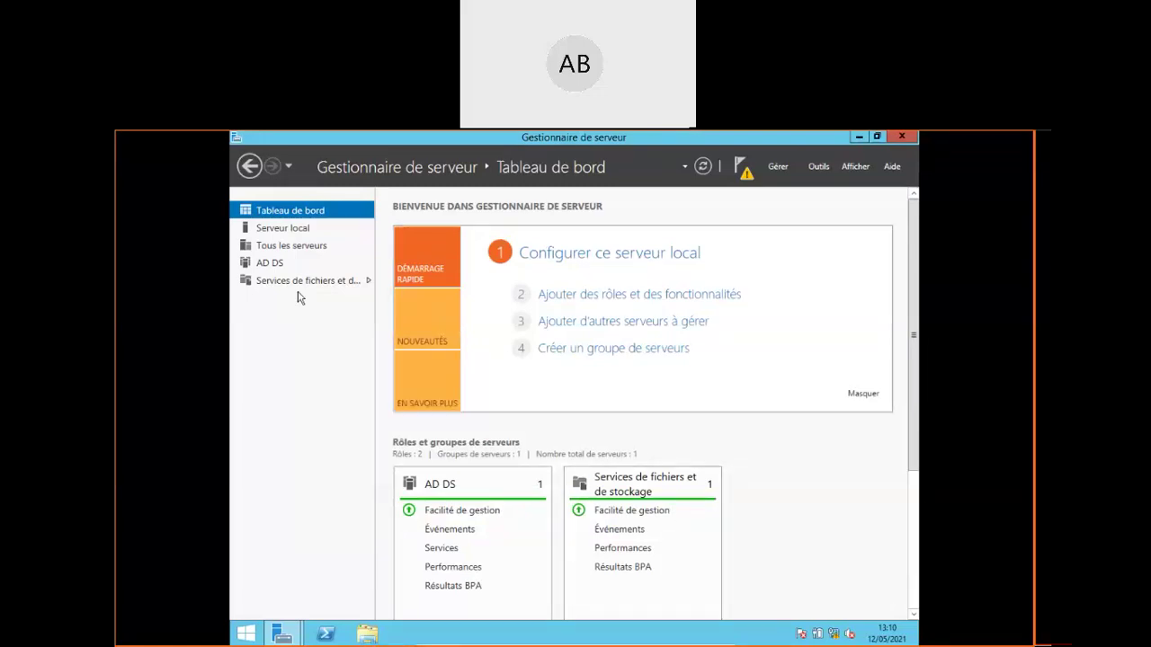
click(266, 265)
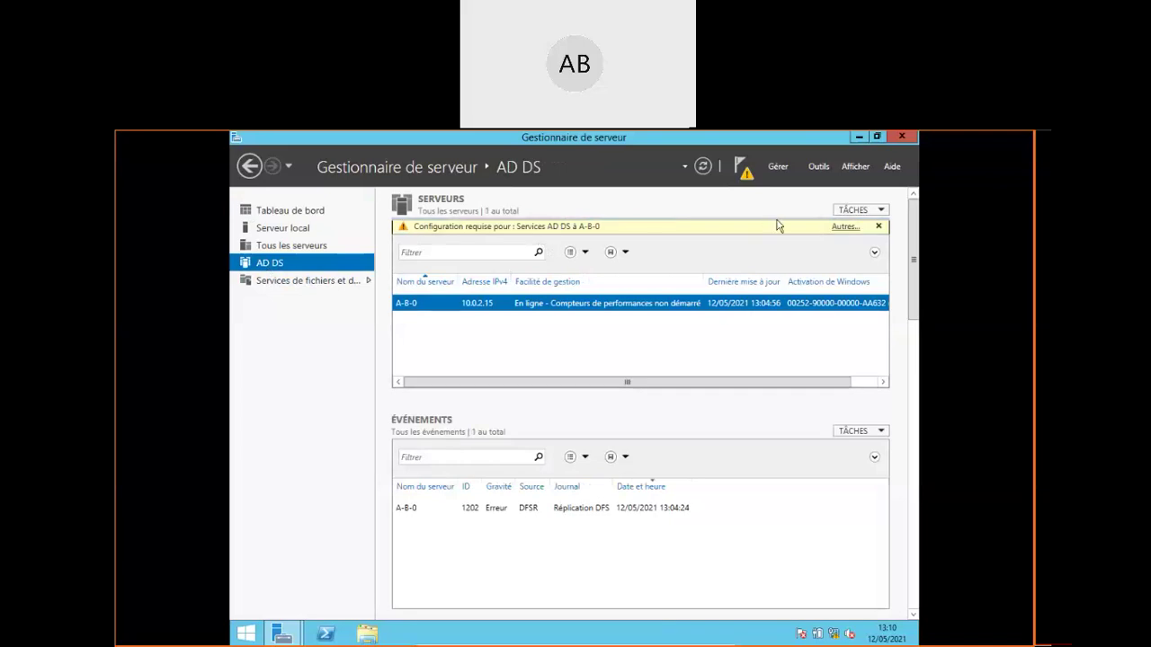
click(843, 230)
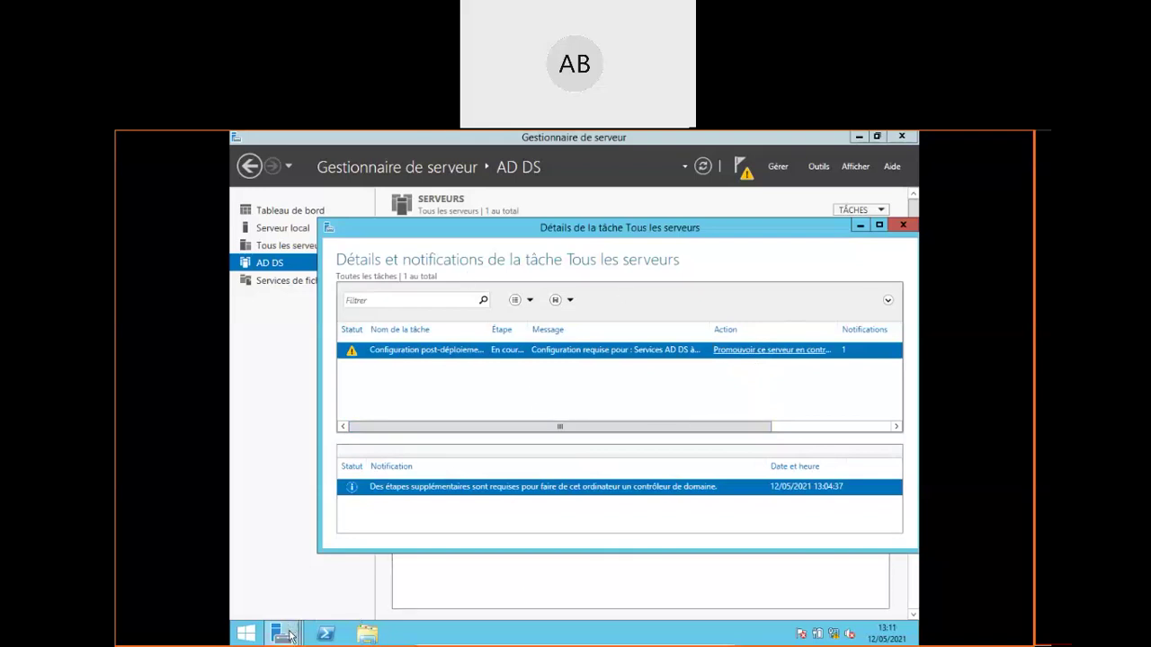
Bring the AD DS configuration wizard back to the front from the Server Manager taskbar thumbnails
mouse_move(290, 636)
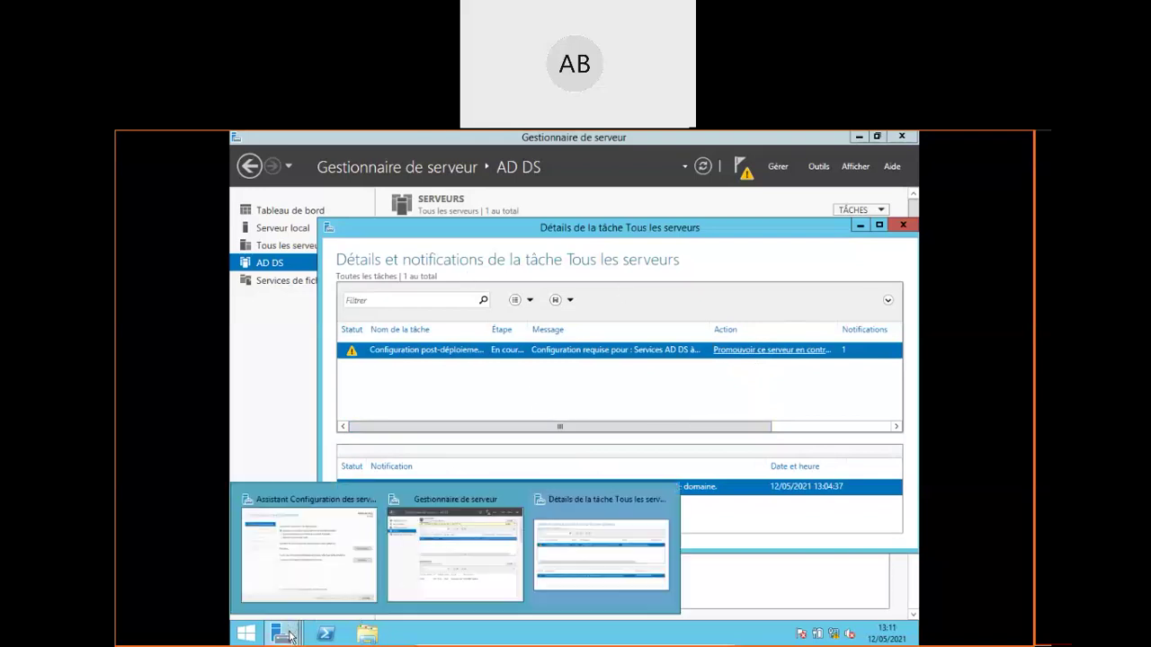
click(488, 573)
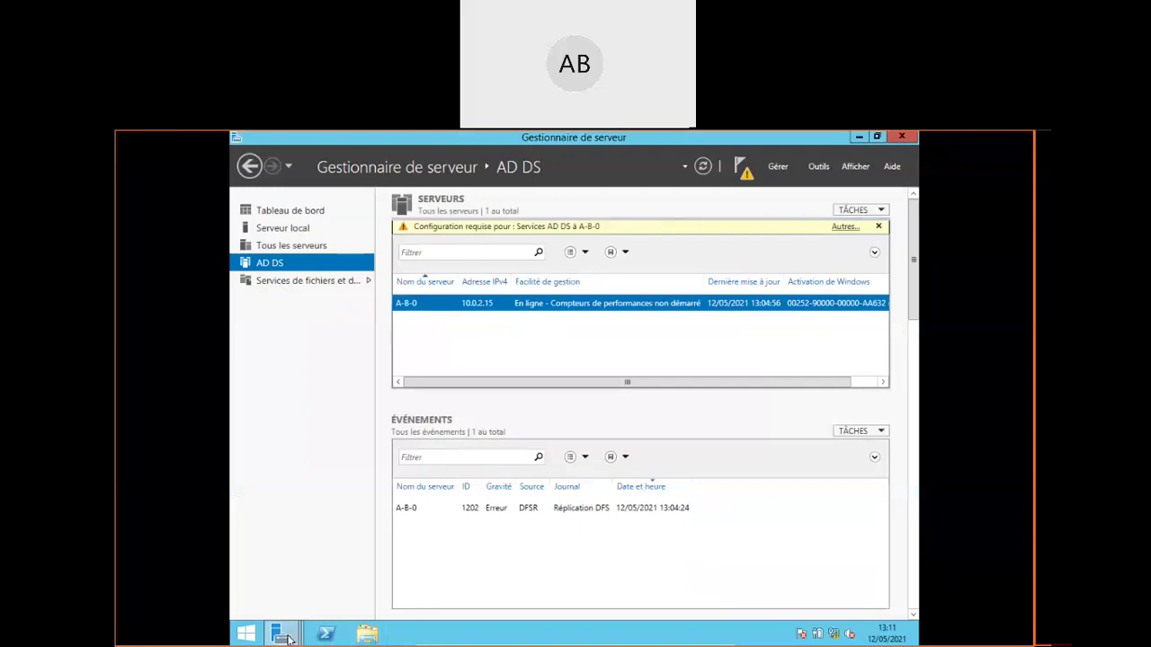
mouse_move(288, 639)
click(311, 574)
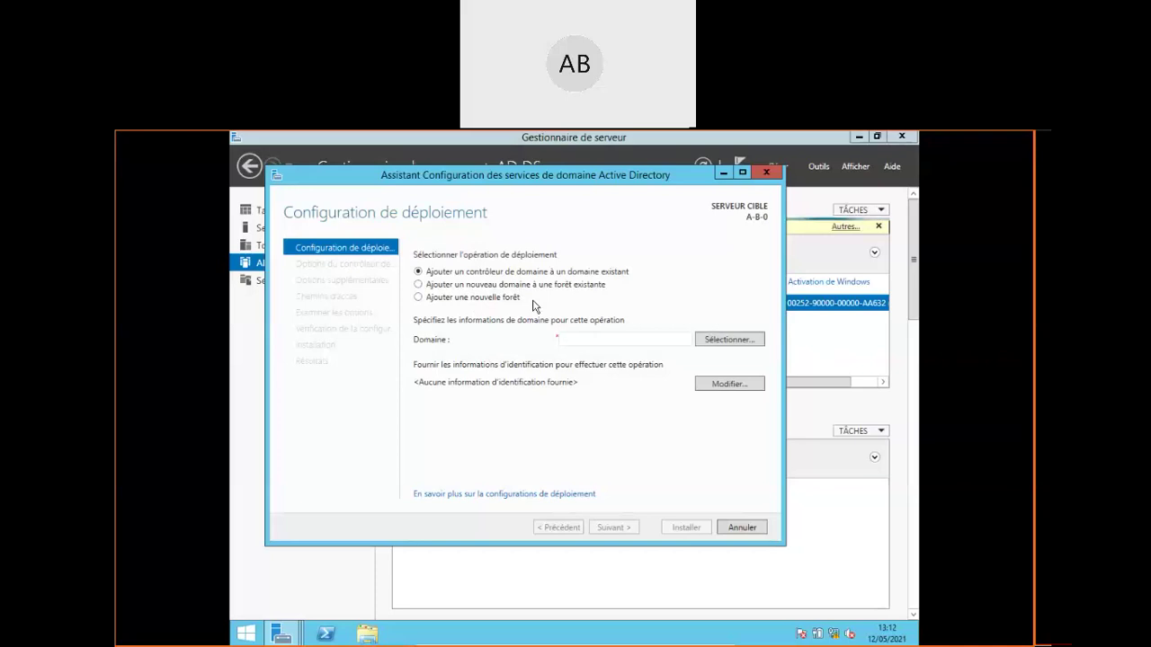
Choose 'Ajouter une nouvelle forêt' as the AD DS deployment operation
click(485, 300)
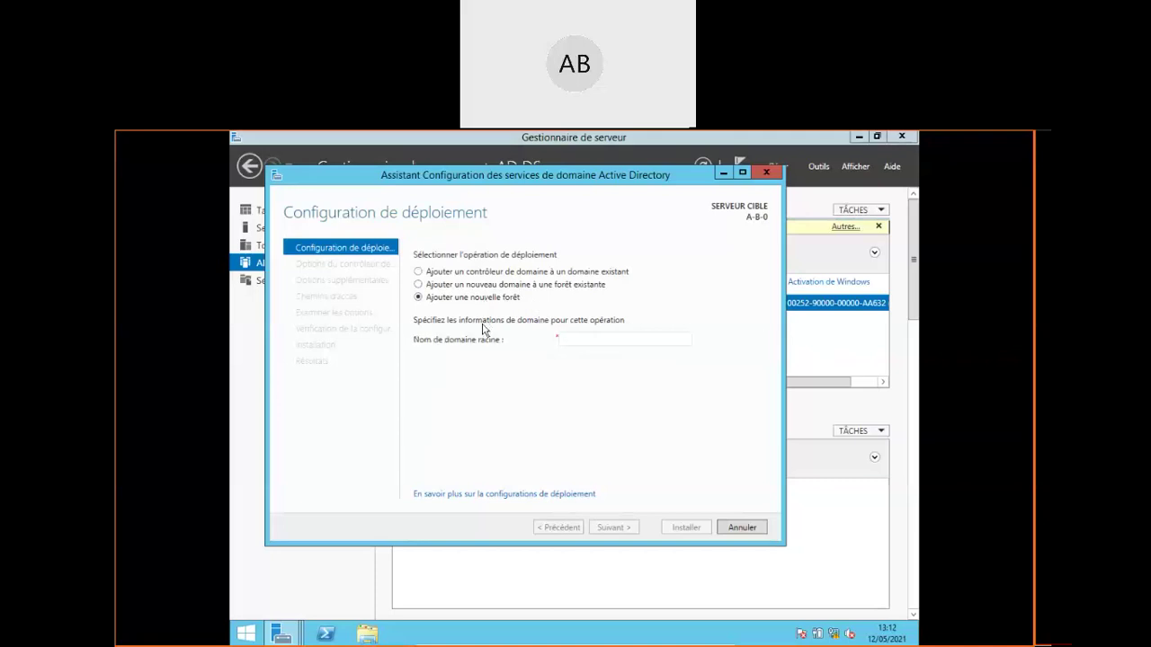
Enter domainetest.GTR as the root domain name and continue to Domain Controller Options
click(592, 340)
text(G)
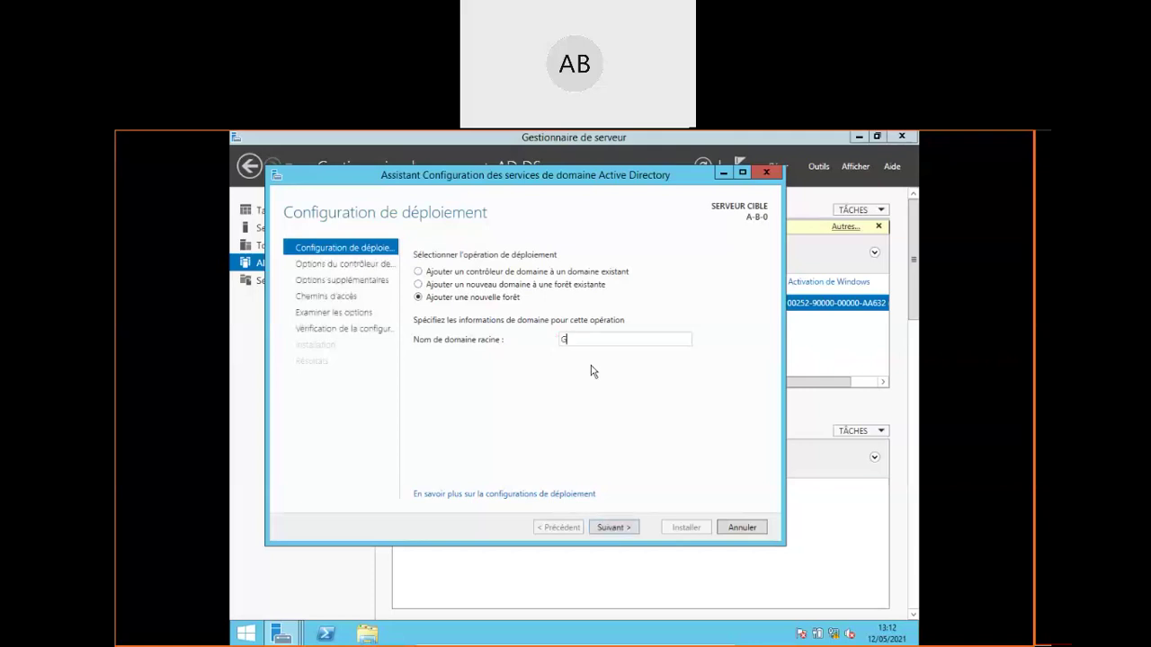
key(BackSpace)
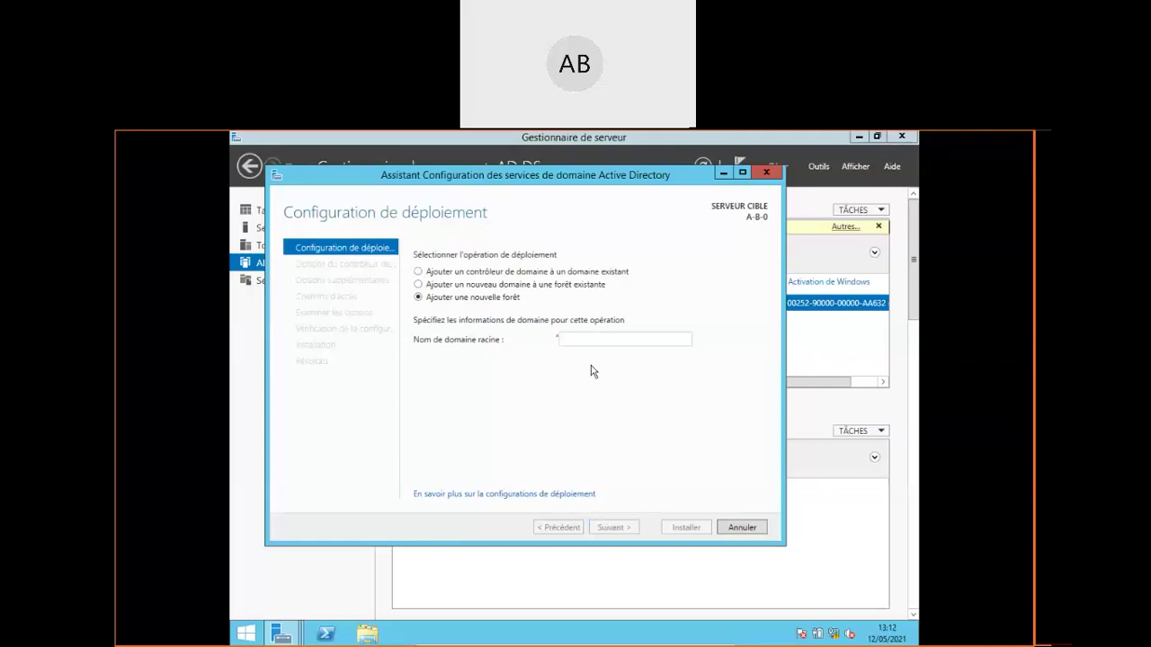
text(GTR)
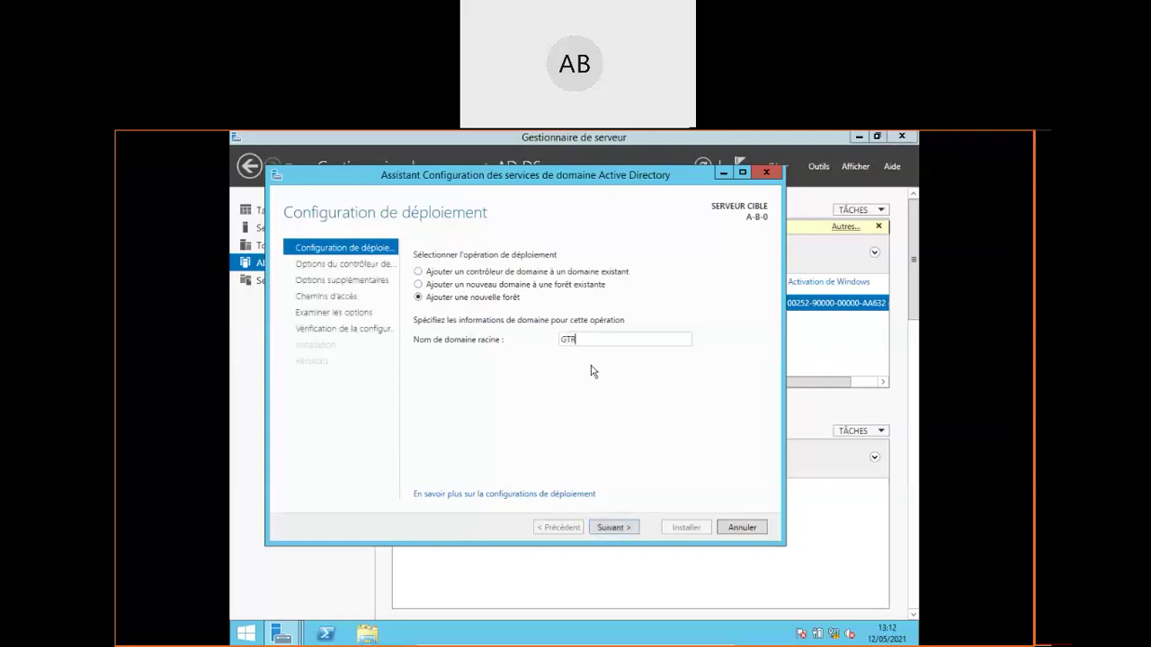
text(-)
key(BackSpace)
key(BackSpace)
key(BackSpace)
key(BackSpace)
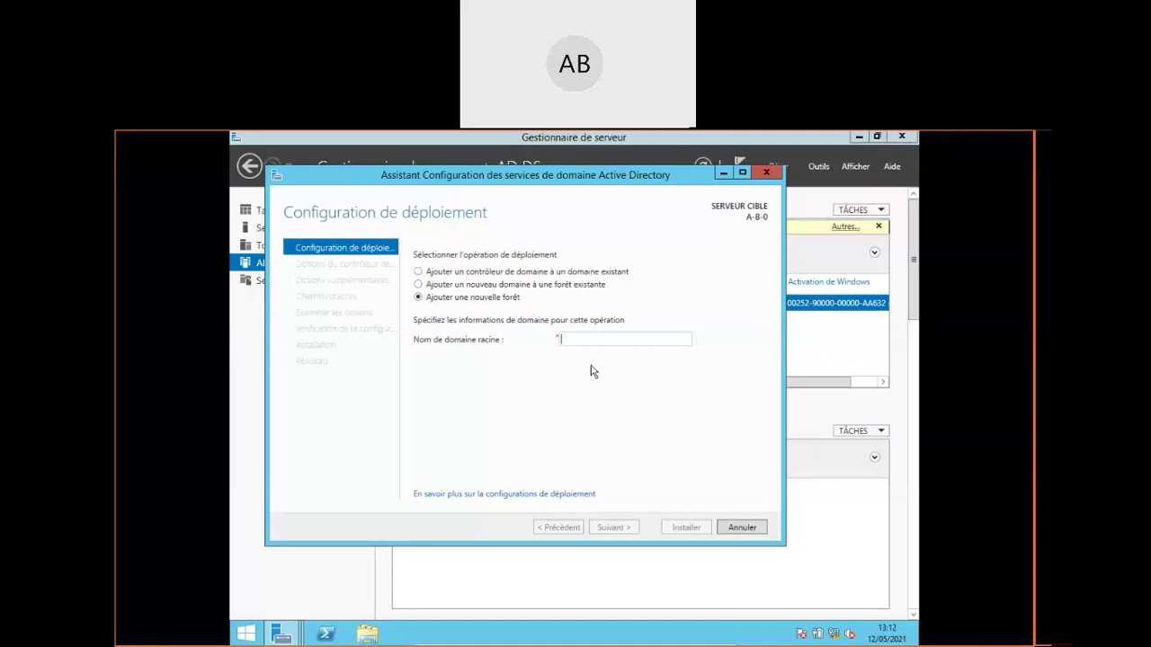
text(Test)
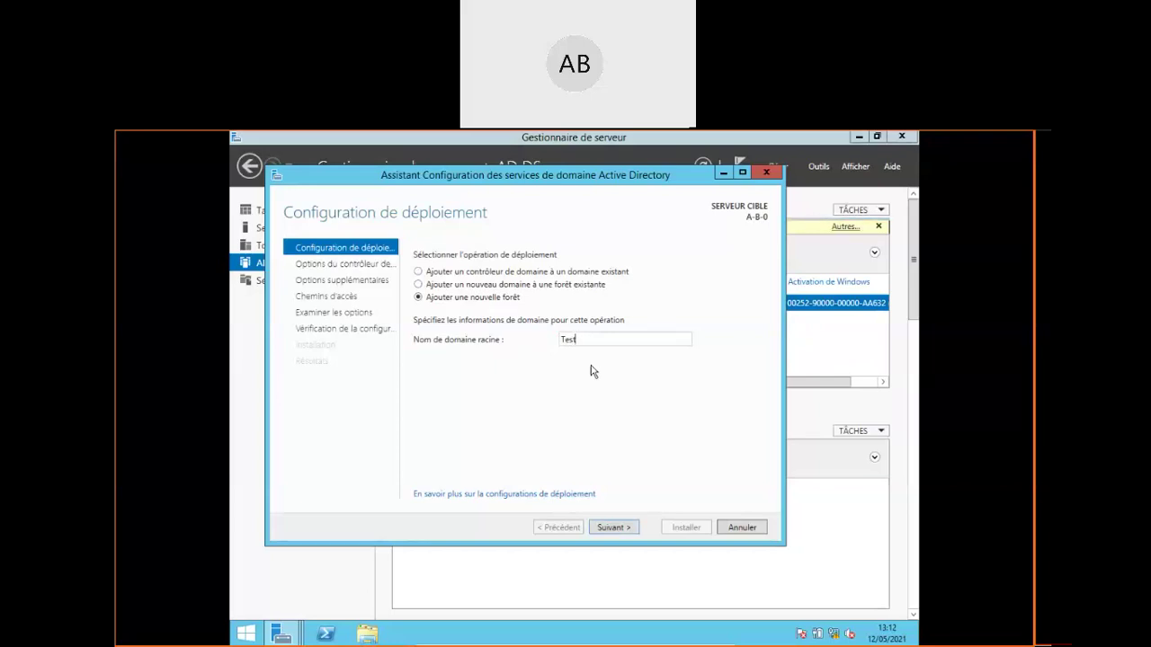
text(.GTR)
key(Home)
text(Domaine)
key(ctrl+a)
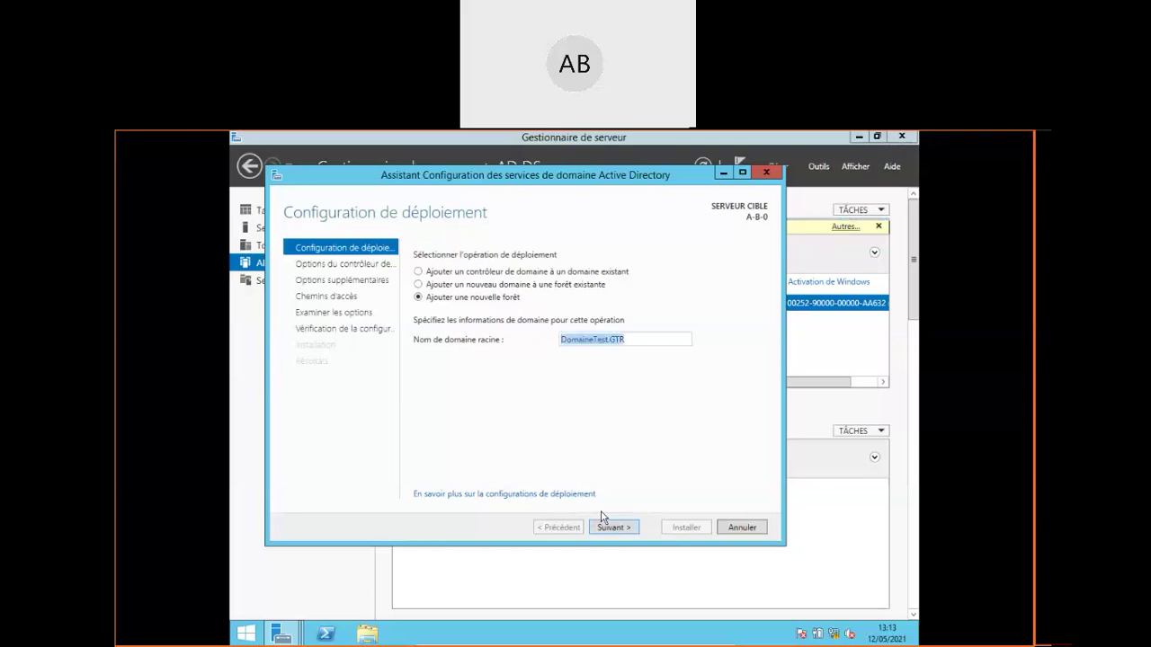
text(domainet)
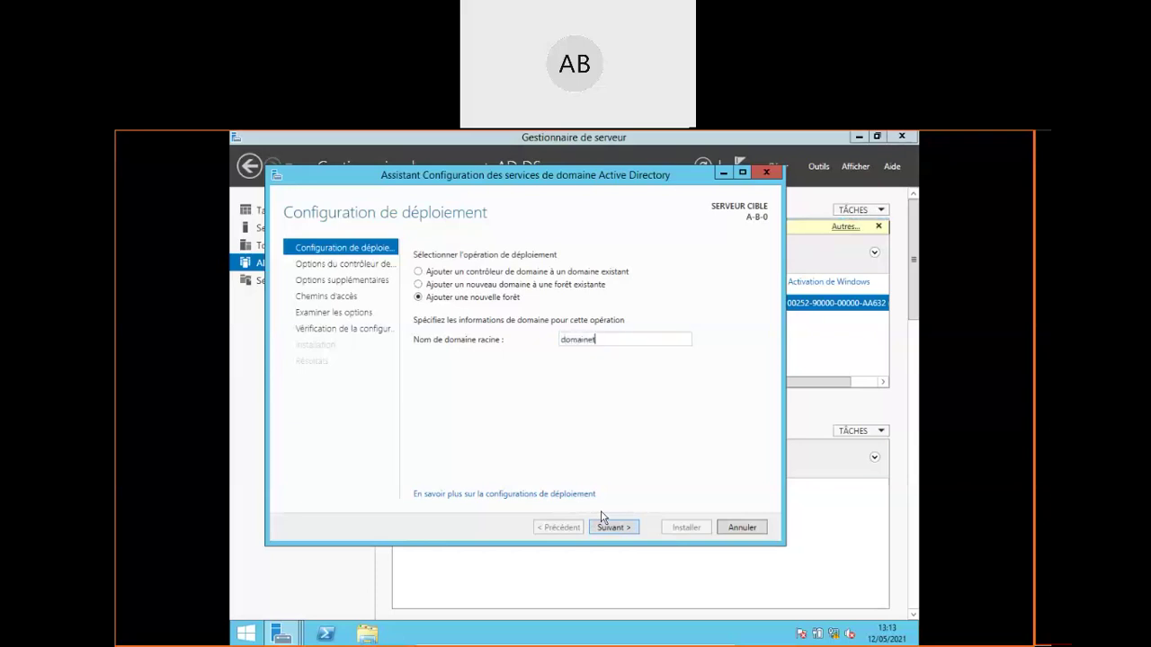
text(est.GTR)
click(612, 528)
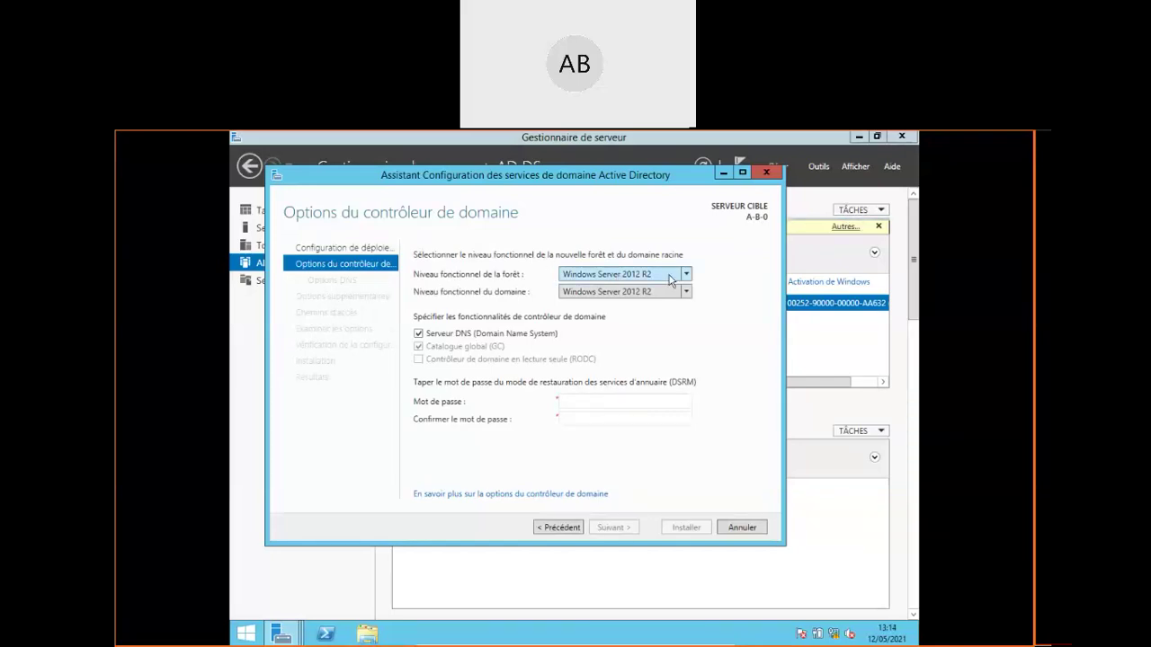
Keep the forest functional level at Windows Server 2012 R2 in its dropdown
click(686, 281)
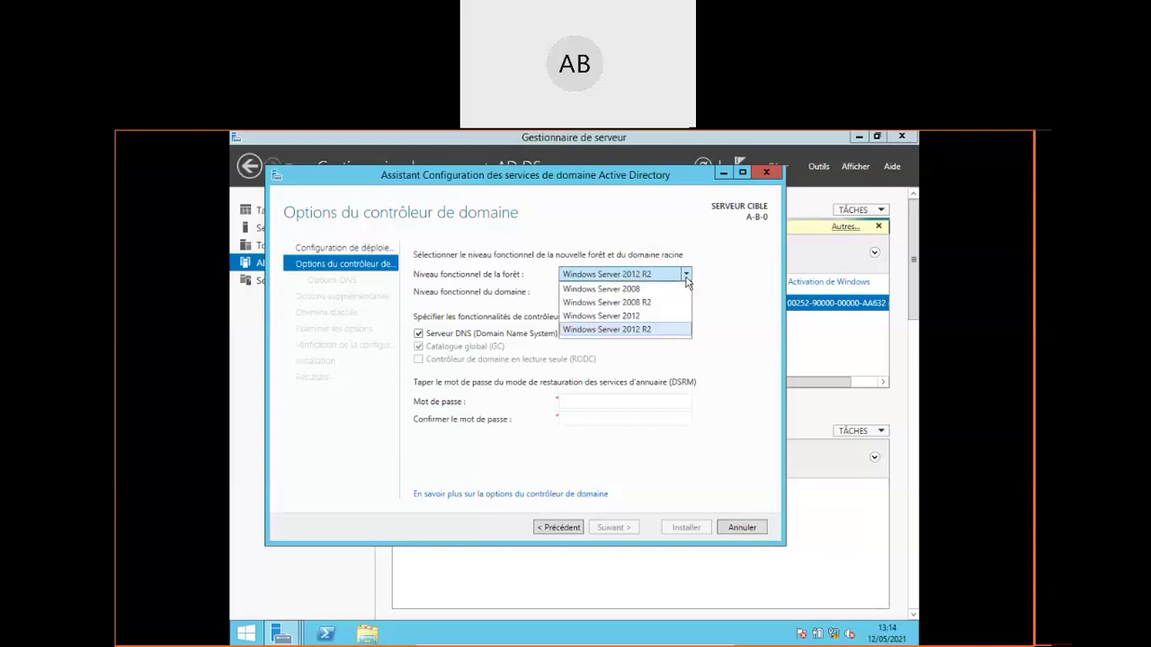
click(687, 281)
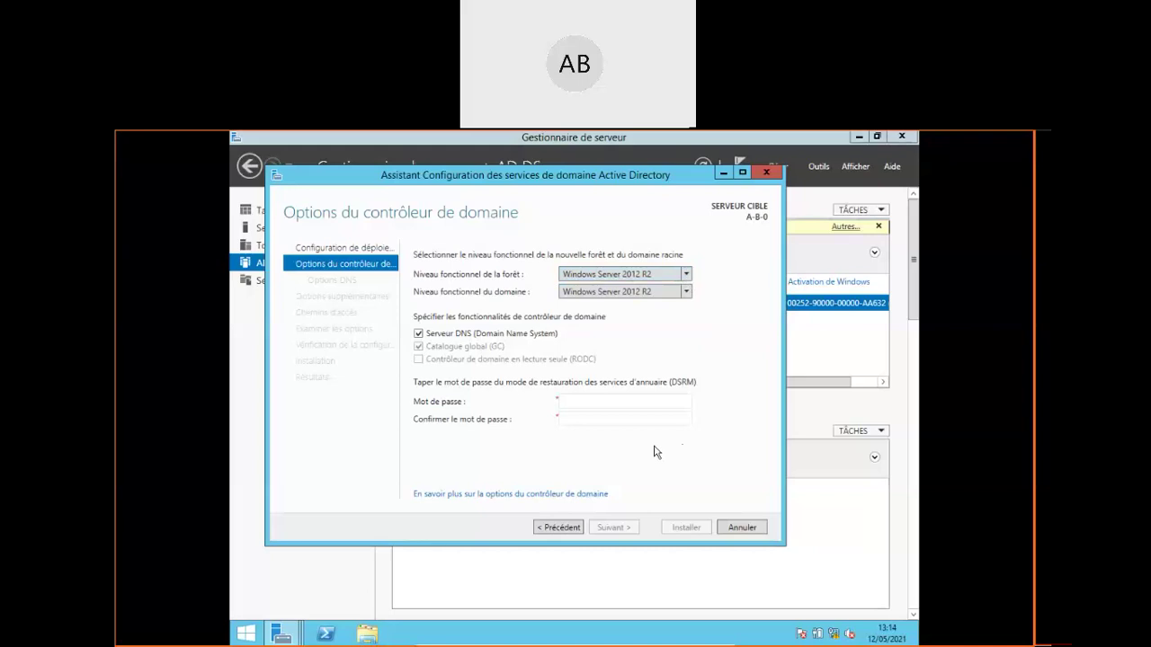
Type the DSRM password in Mot de passe and retype it in Confirmer le mot de passe
click(582, 400)
text(•••••••••••)
key(Tab)
text(•••••••••)
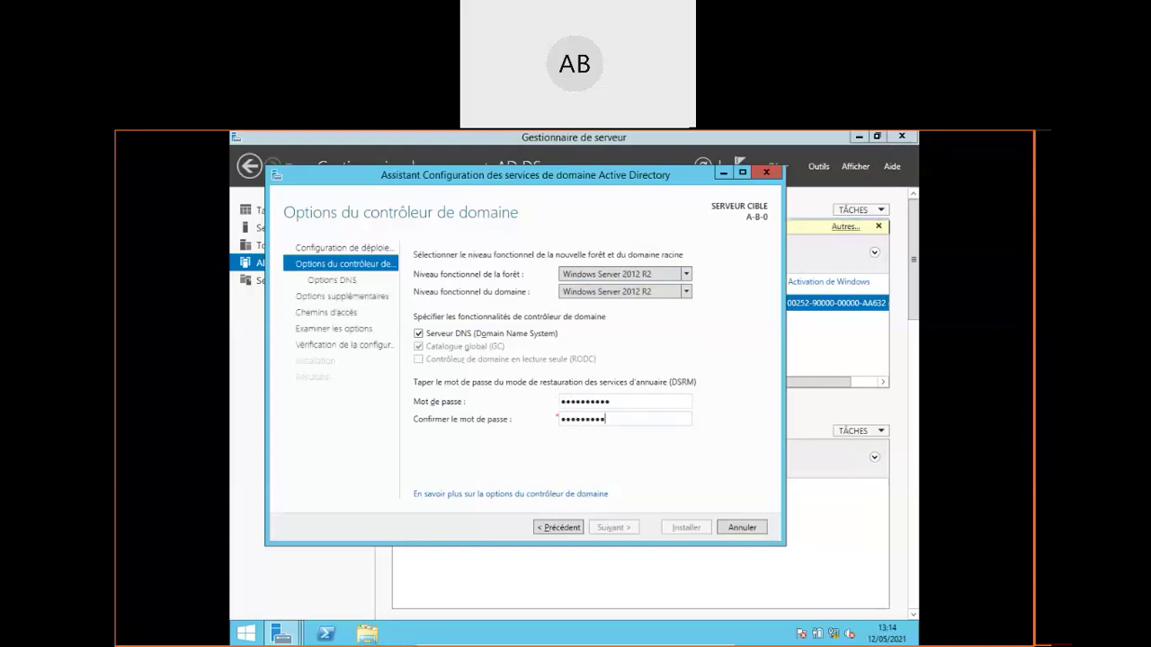
text(•)
Accept the controller options, skip DNS delegation, and keep the NetBIOS name DOMAINETEST
click(620, 532)
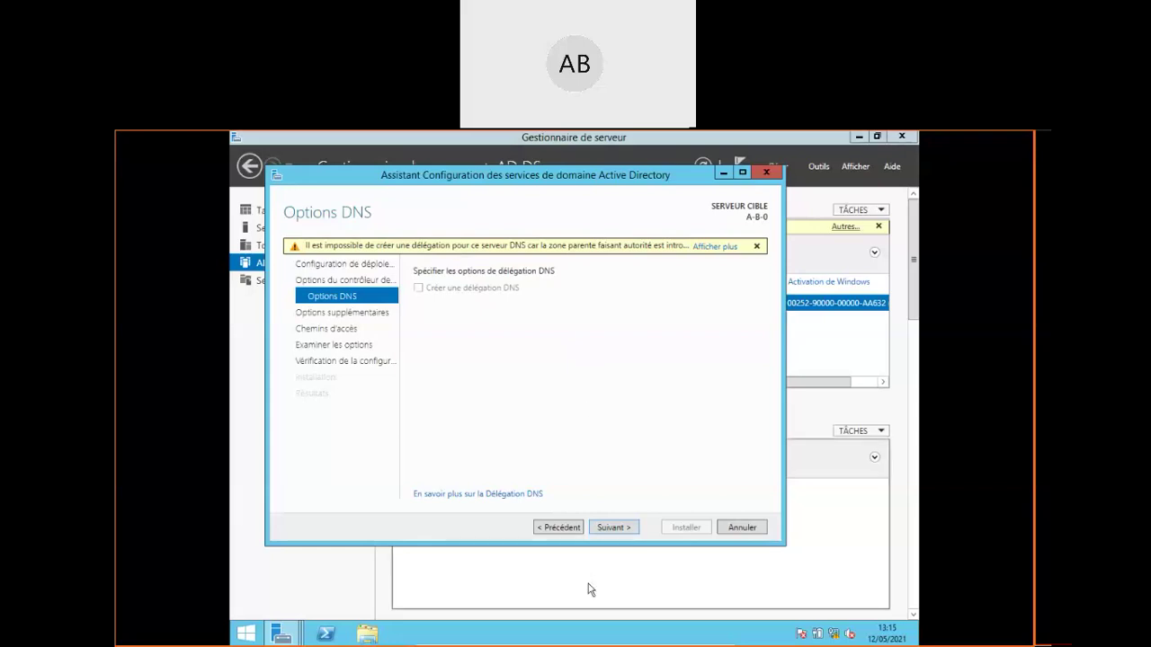
click(617, 531)
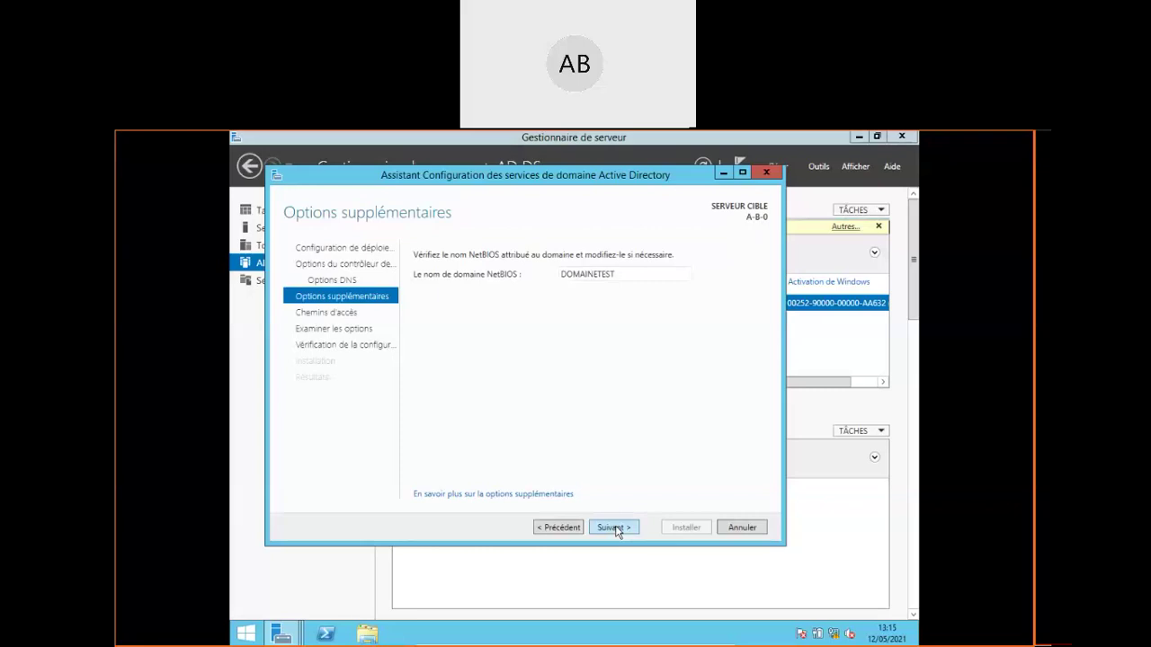
click(615, 529)
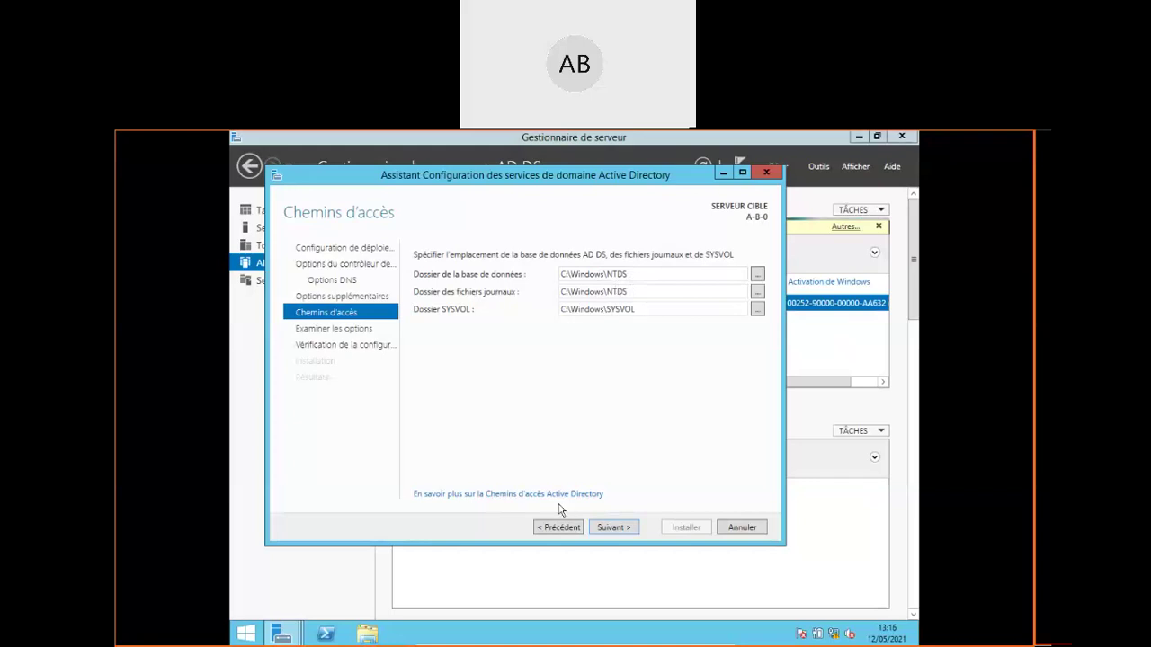
Leave the database, logs and SYSVOL folders at C:\Windows\NTDS and C:\Windows\SYSVOL
click(607, 531)
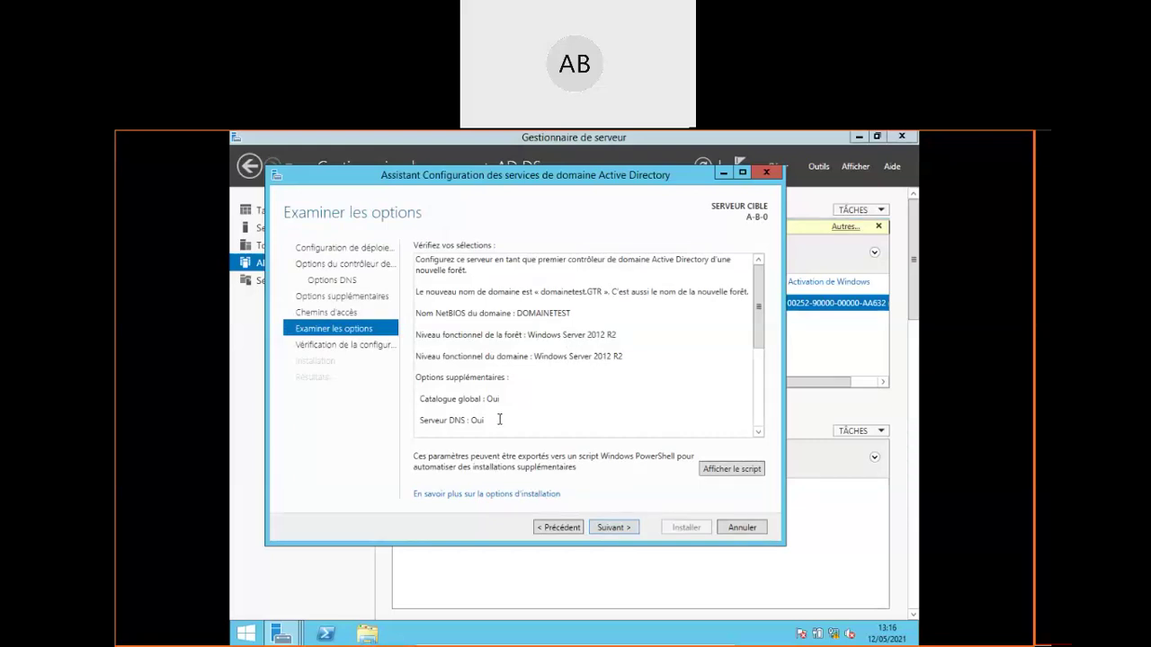
Review the summary for forest domainetest.GTR, then move on to the prerequisite checks
drag(760, 302, 762, 392)
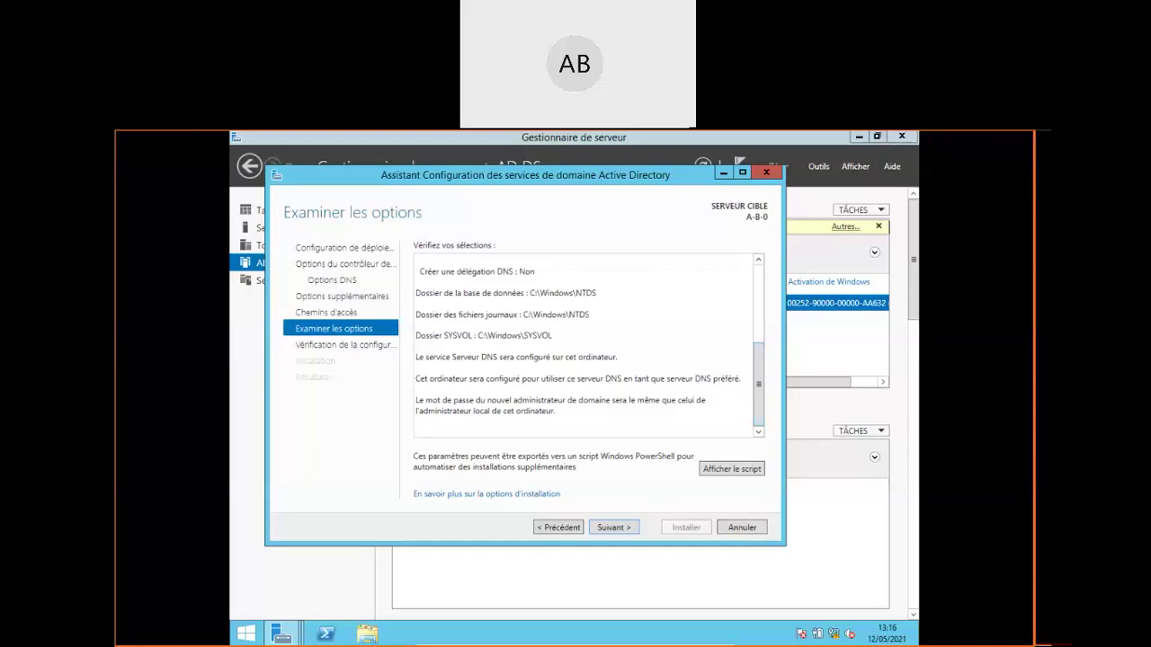
click(617, 528)
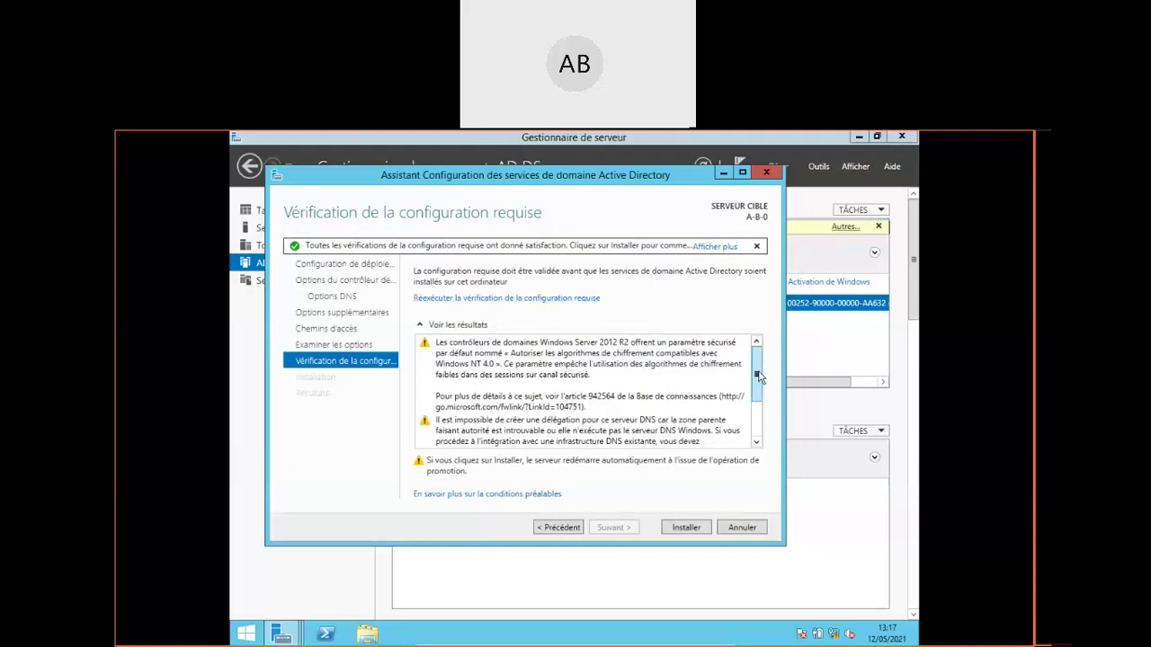
Scroll the prerequisite results to confirm all checks passed with only warnings
drag(755, 378, 759, 436)
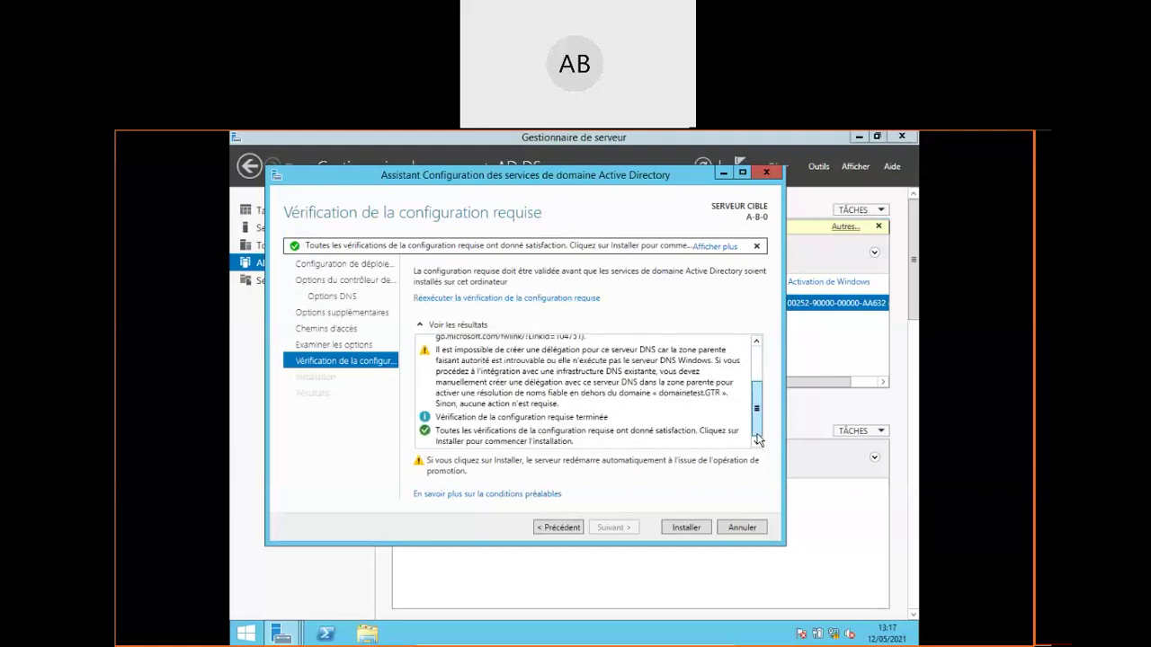
Install AD DS to configure the server as the domain controller of domainetest.GTR
click(687, 528)
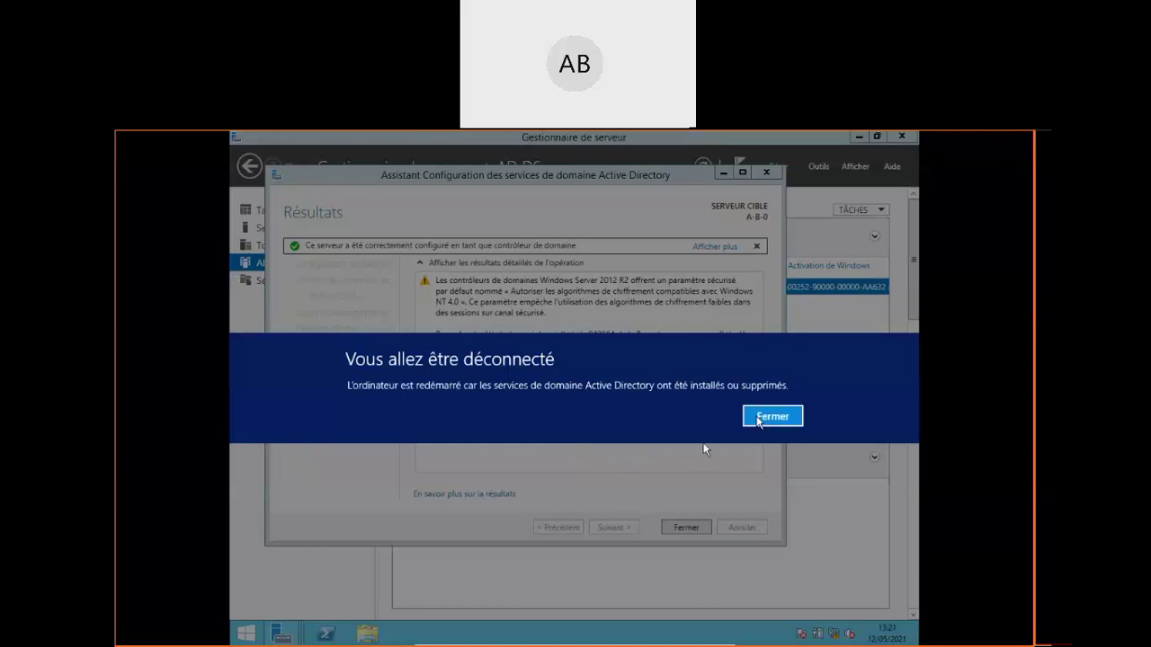
Close the sign-out notice and the AD DS wizard so the server restarts
click(772, 417)
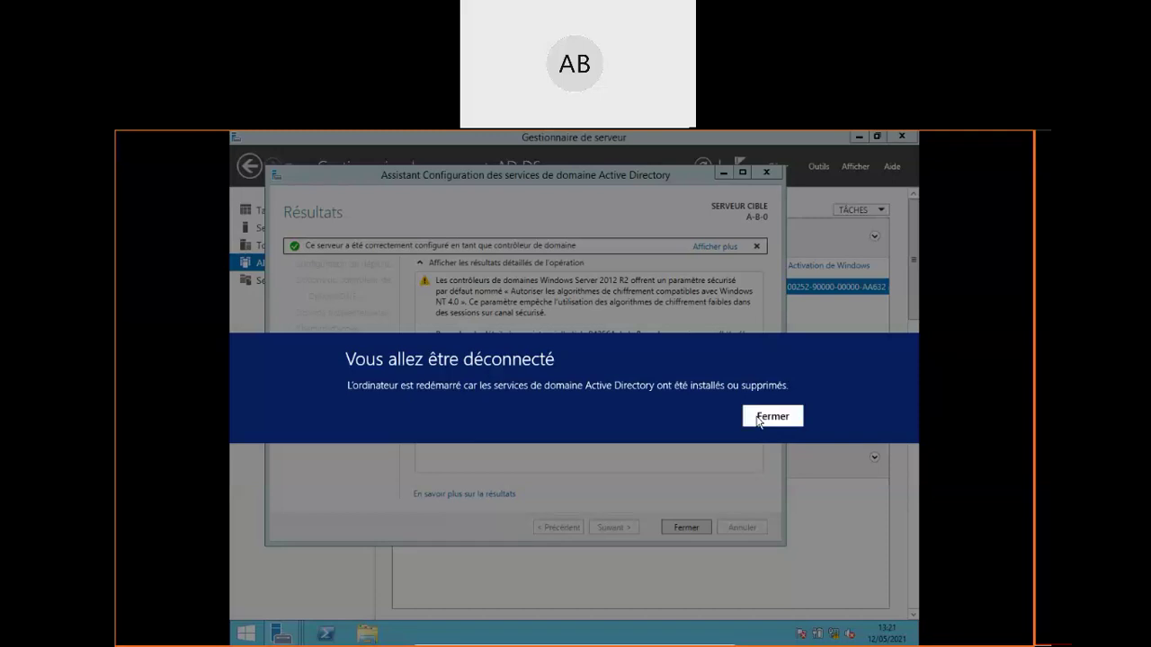
click(687, 528)
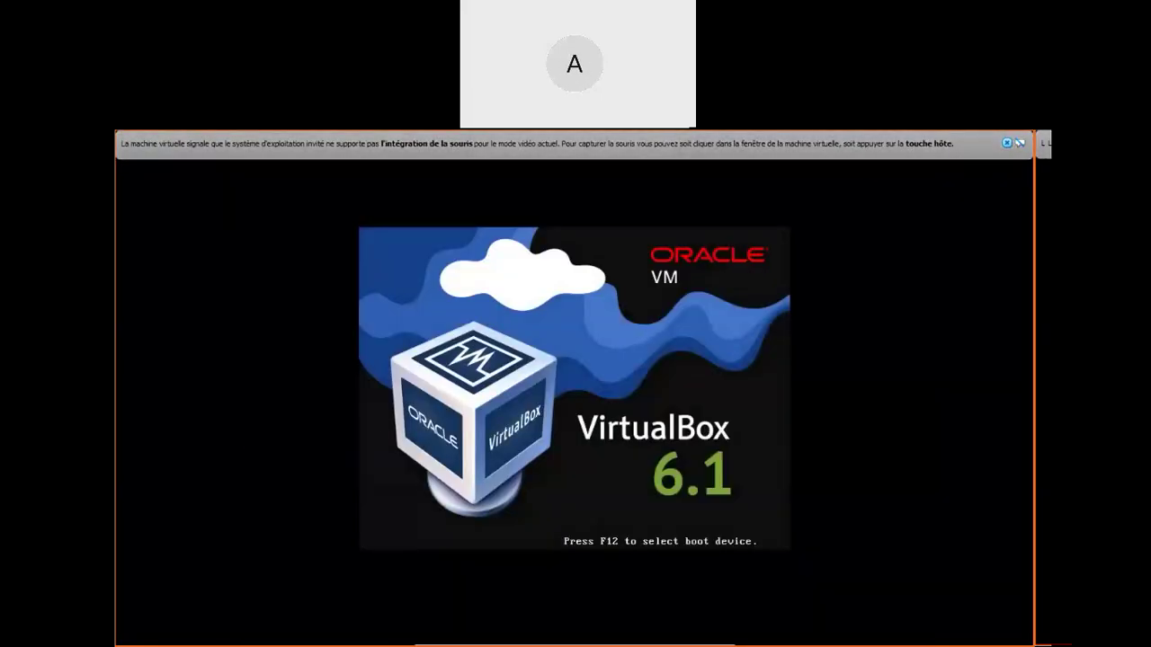
Boot the restarted server past the CD/DVD prompt to the Windows loading screen
click(1007, 143)
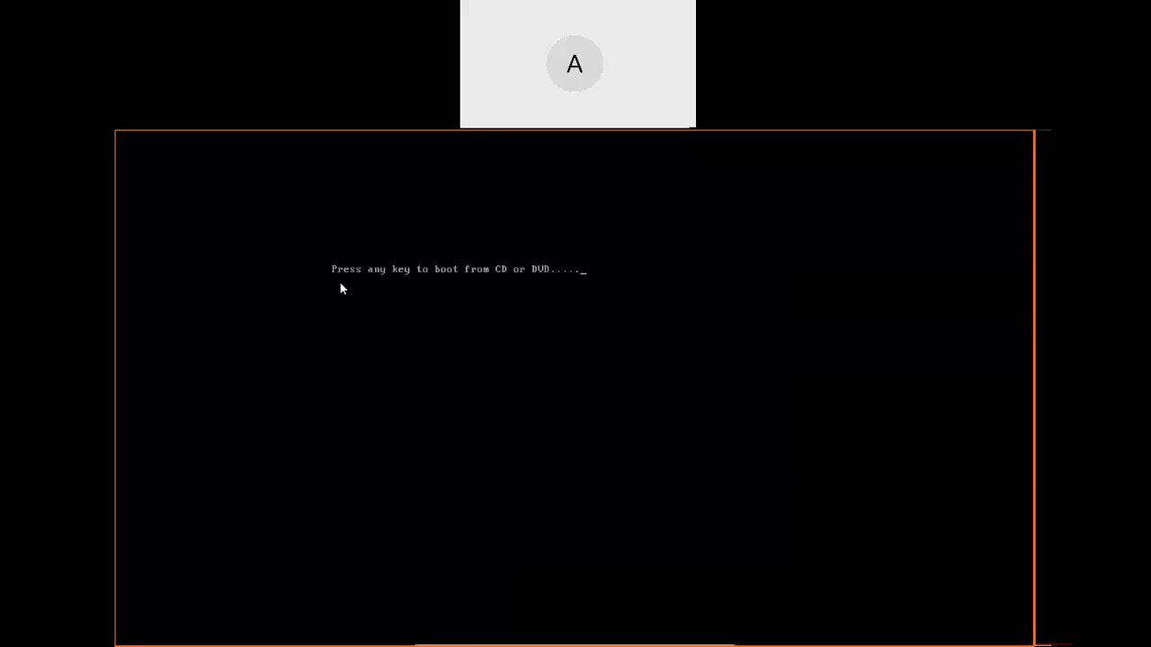
key(Return)
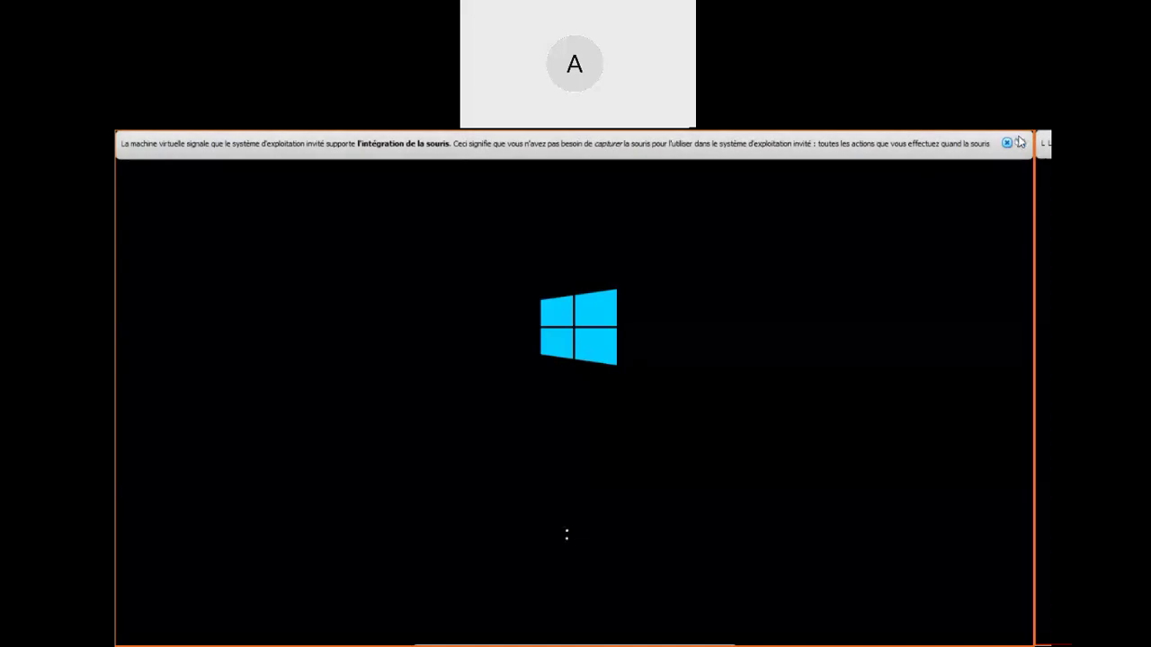
click(1008, 144)
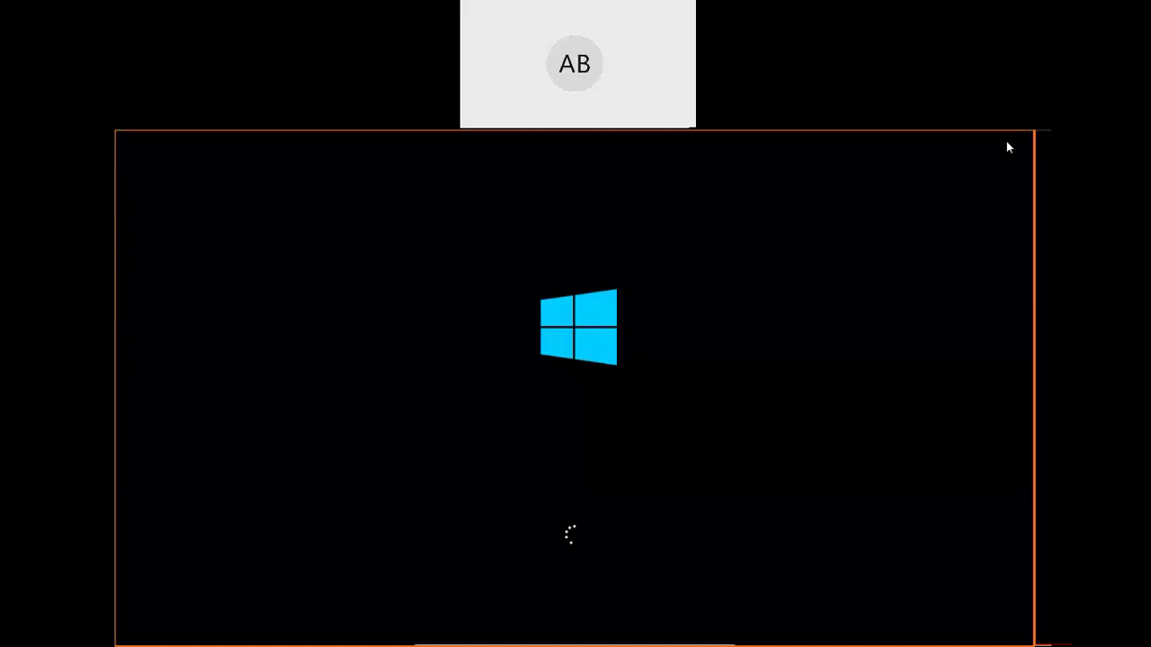
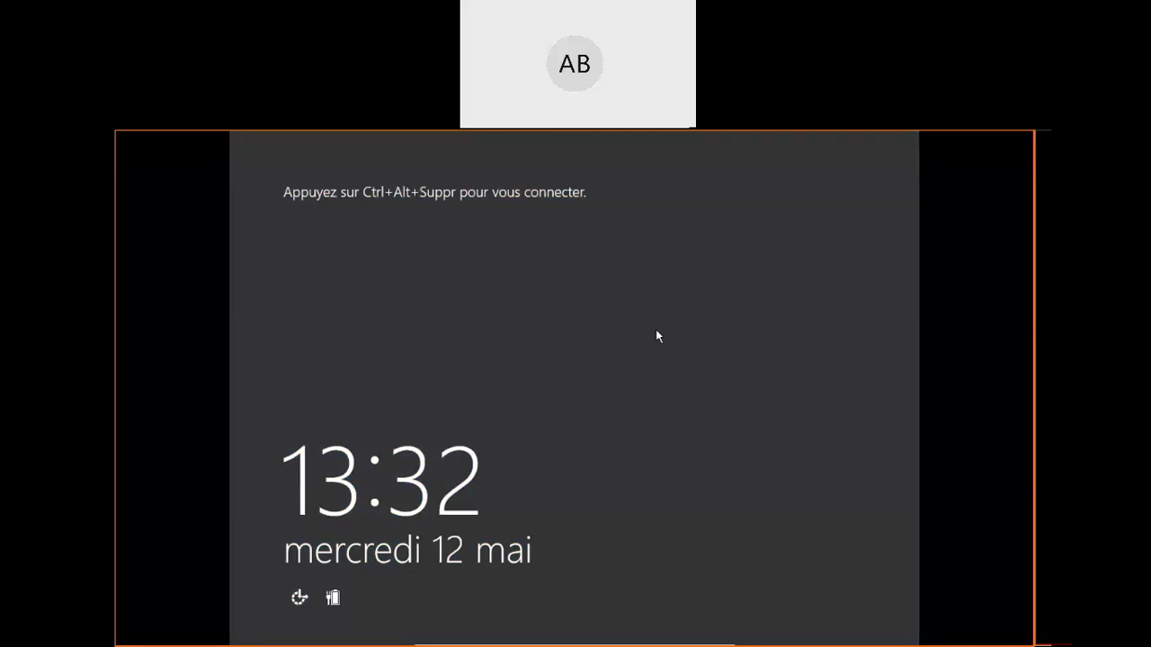
Sign in as the domain Administrator with Ctrl+Alt+Del and the account password
key(ctrl+alt+Delete)
key(ctrl+alt+Delete)
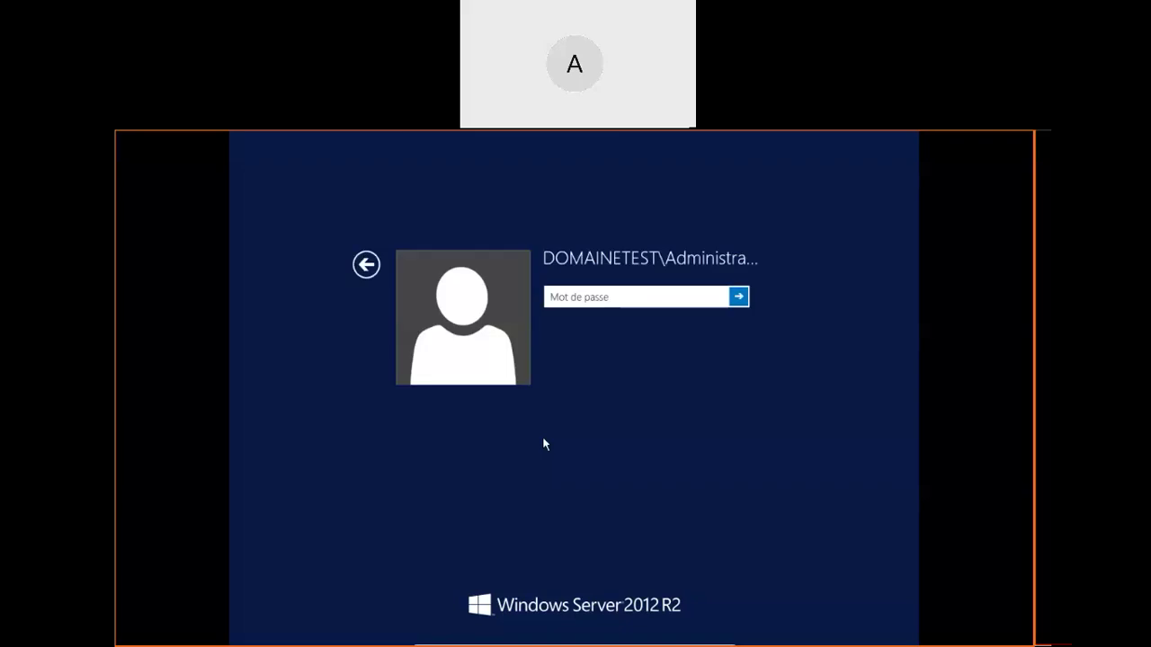
text(*********)
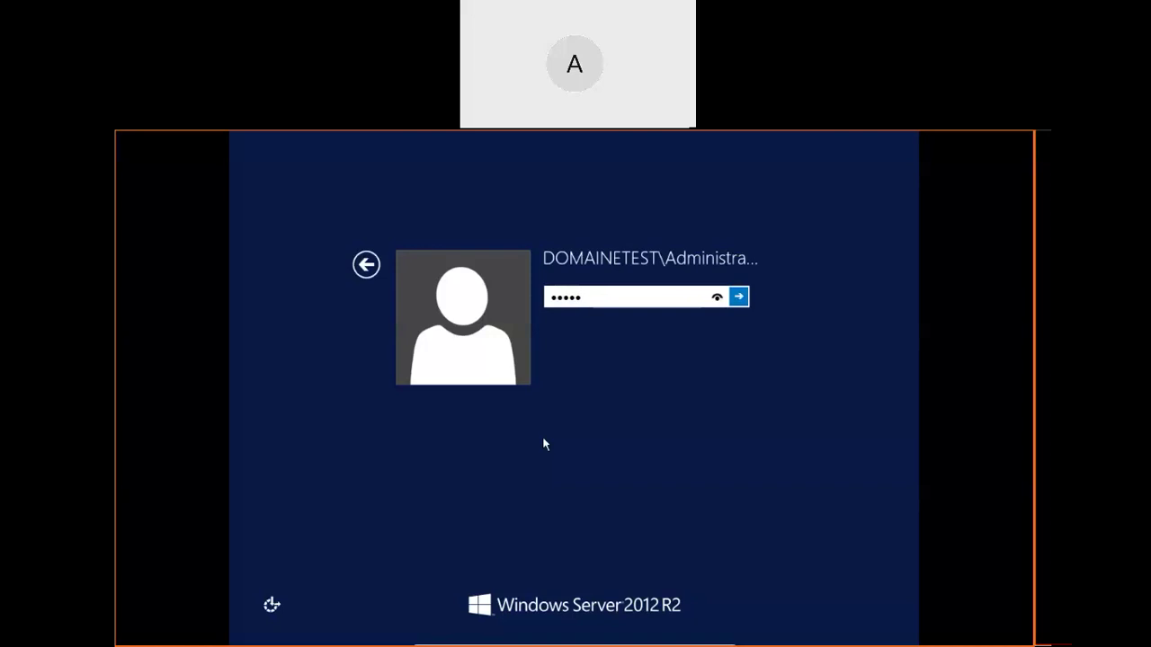
key(Return)
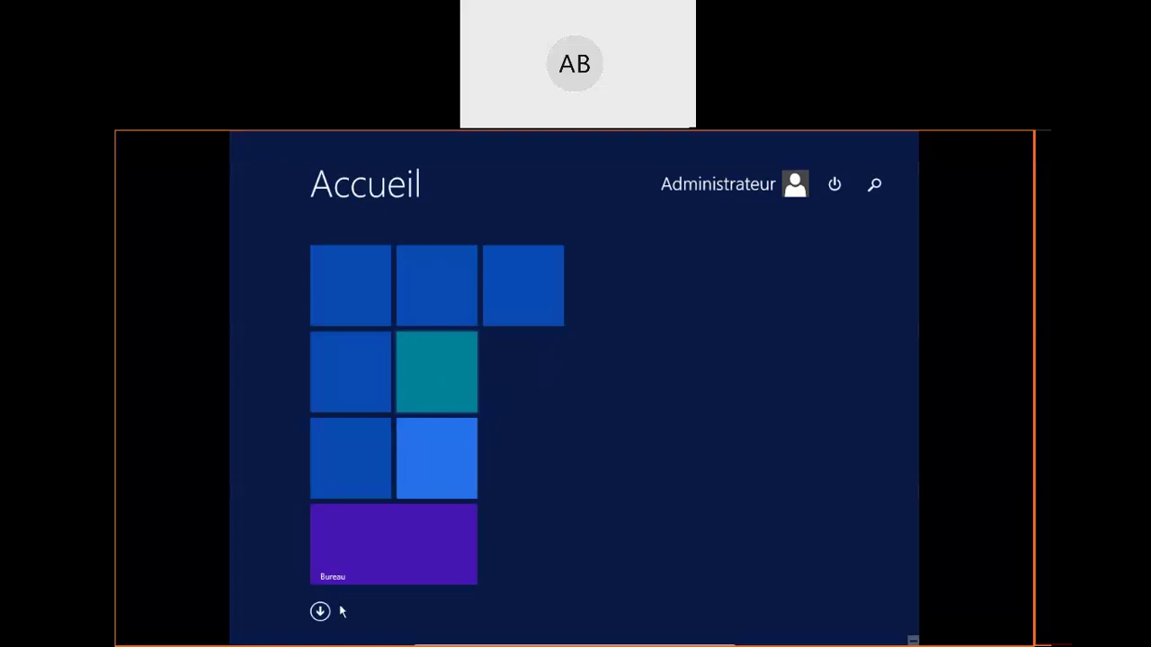
Switch from the Start screen to the desktop and launch Server Manager from the taskbar
click(342, 558)
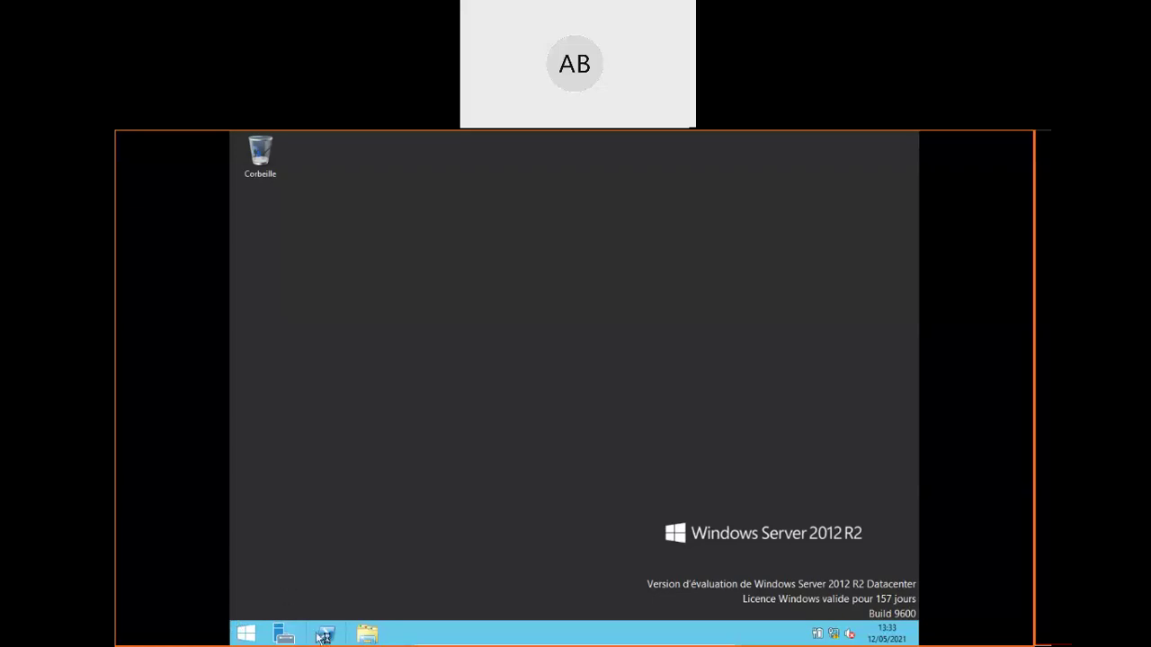
click(292, 638)
click(283, 635)
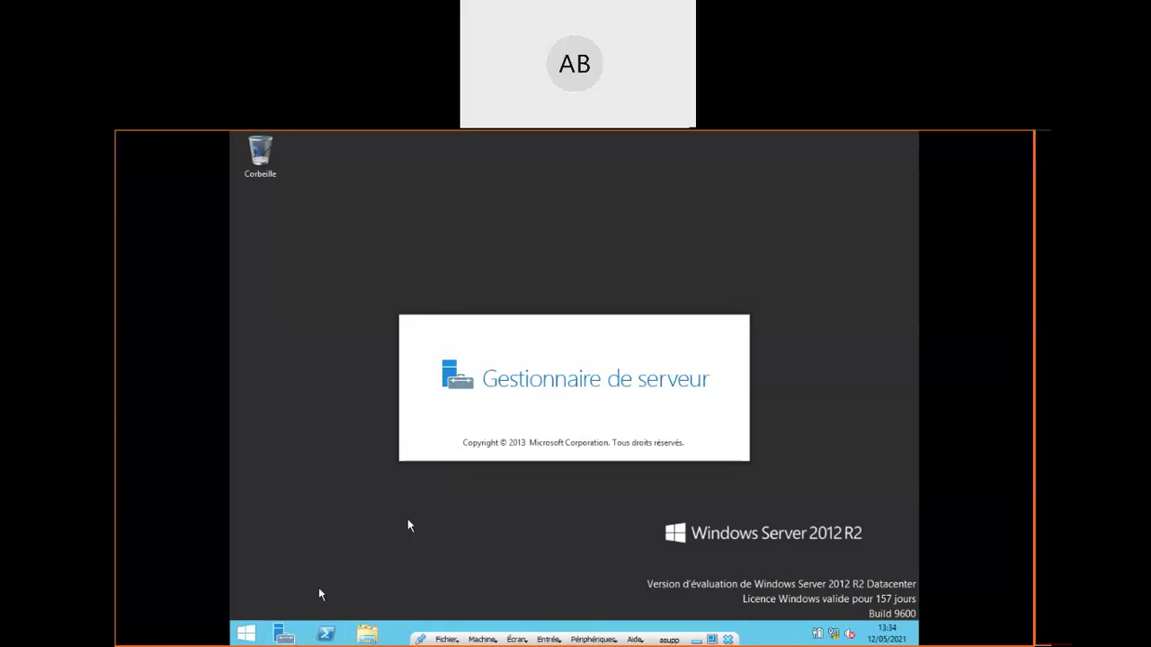
From Start, open Outils d'administration and choose Utilisateurs et ordinateurs Active Directory
click(246, 637)
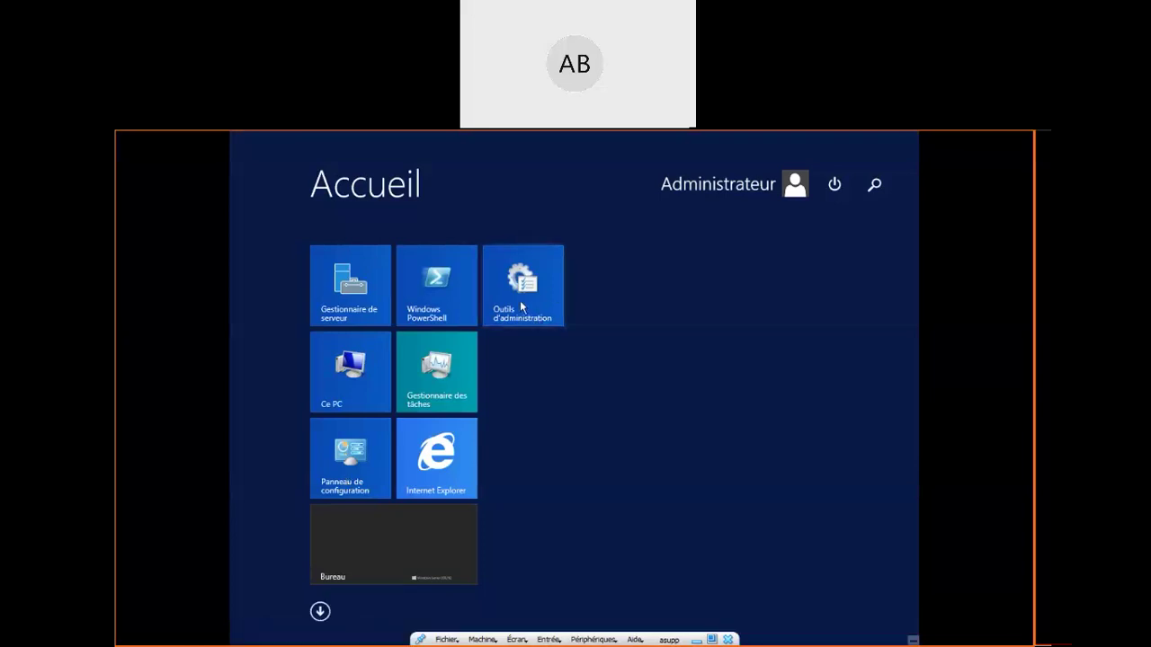
click(521, 307)
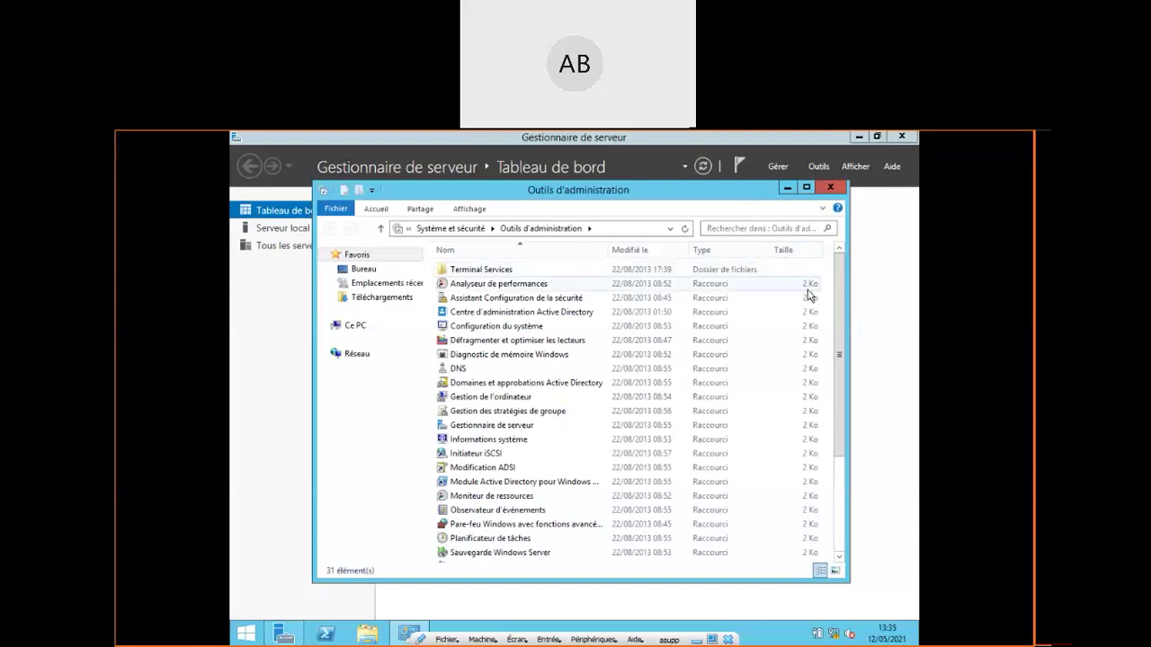
drag(836, 284, 856, 385)
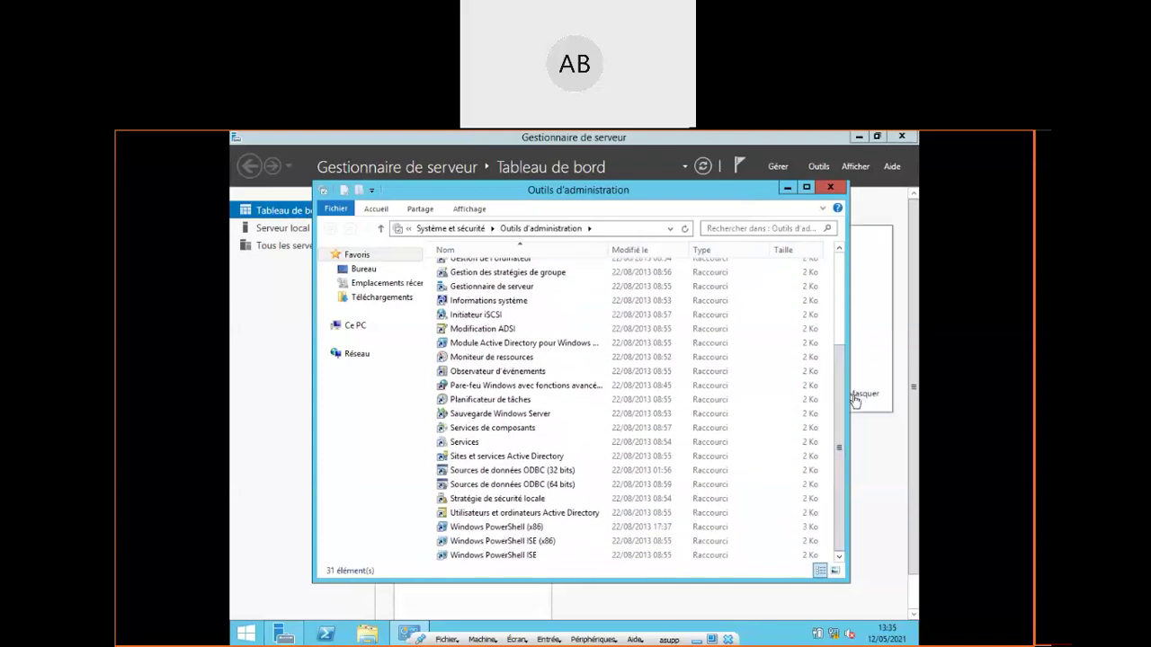
click(526, 516)
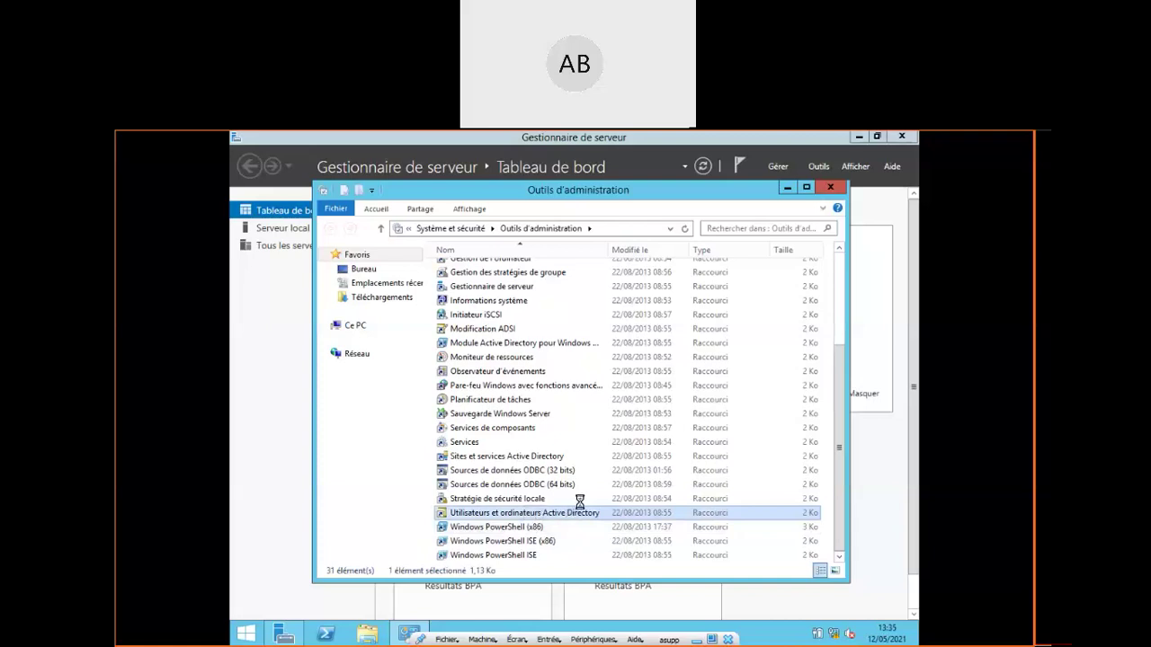
Minimize the tools folder, view Serveur local in Server Manager, then bring AD Users and Computers forward
click(787, 189)
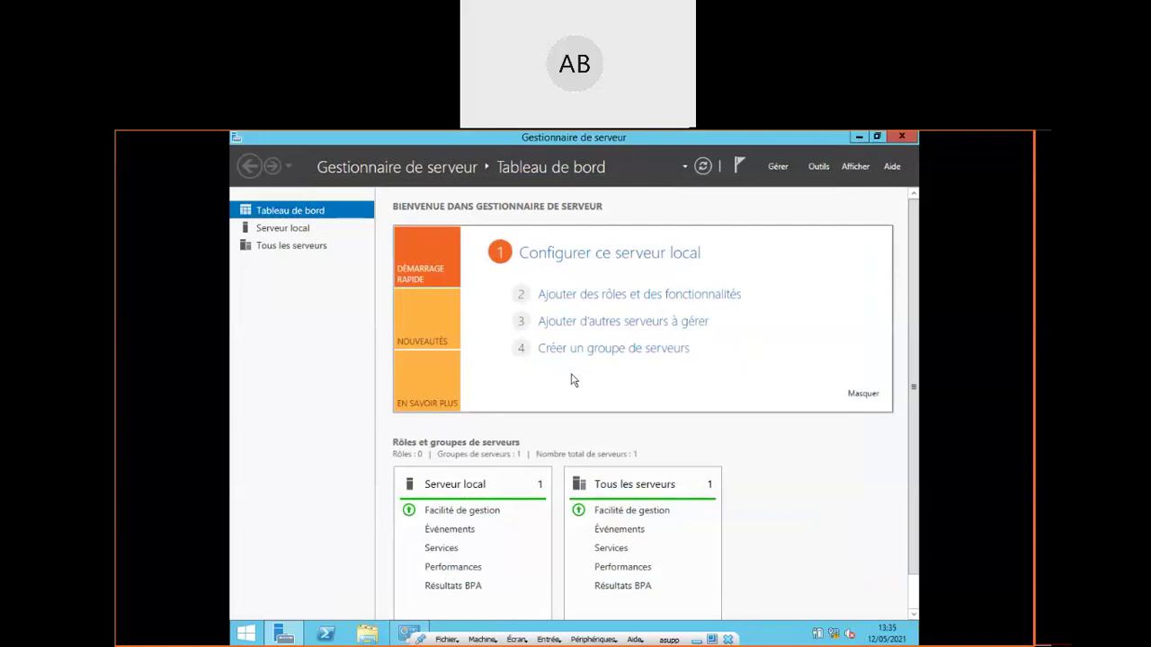
click(282, 228)
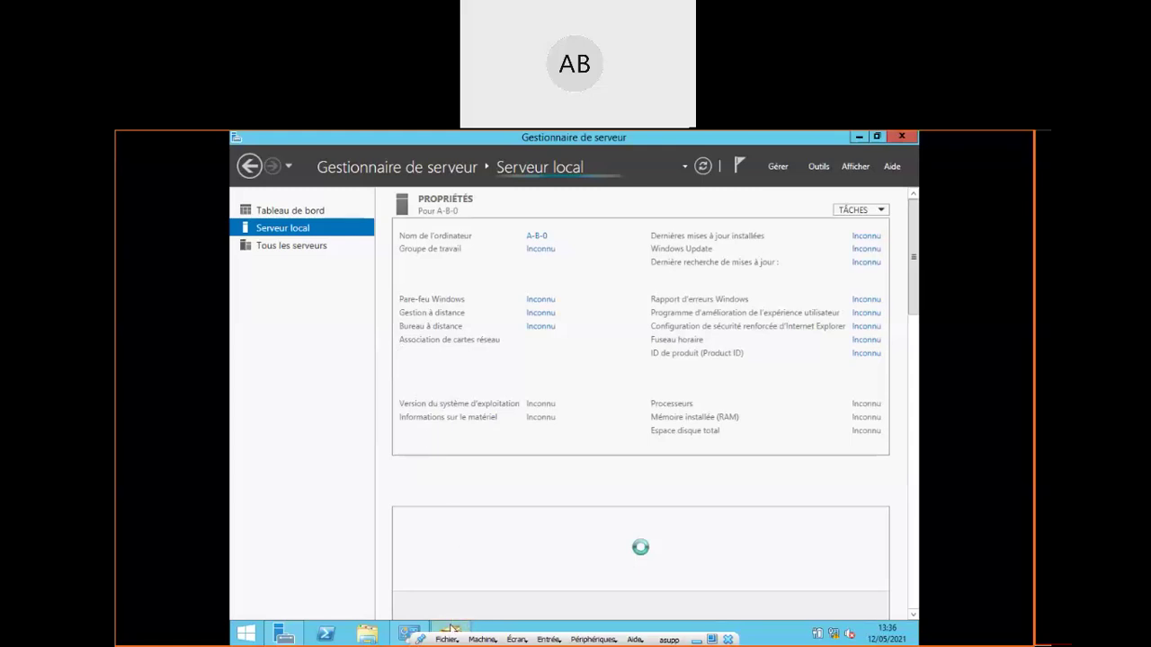
click(449, 631)
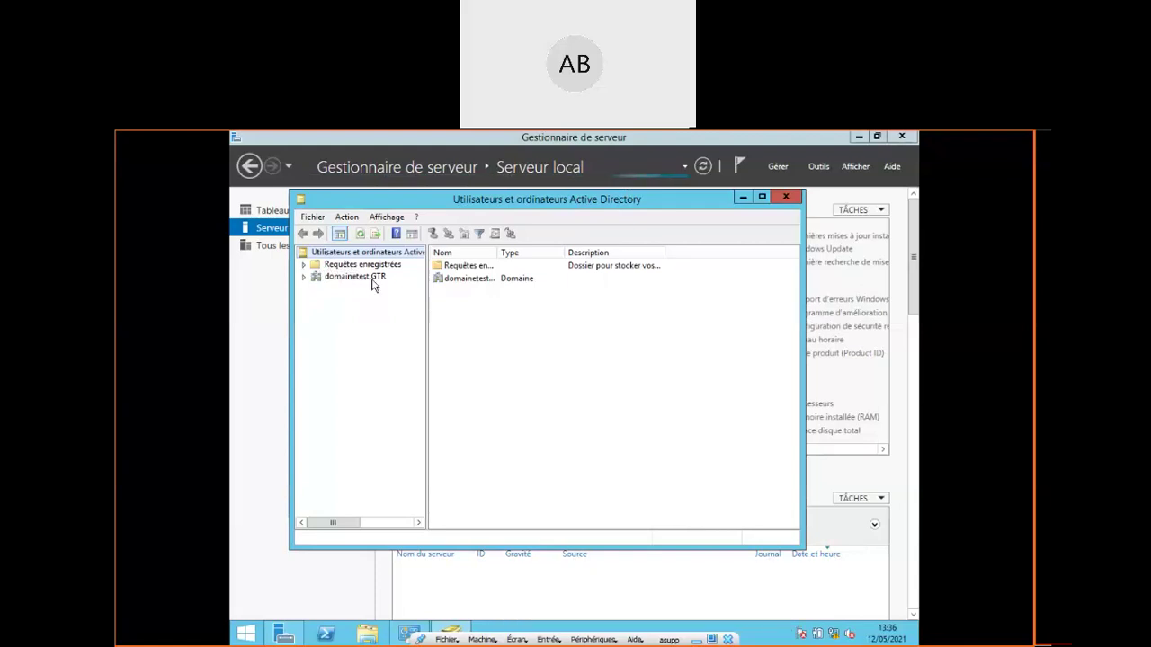
Expand domainetest.GTR, widen the Users list's Nom column, and open Administrateur's properties
click(304, 277)
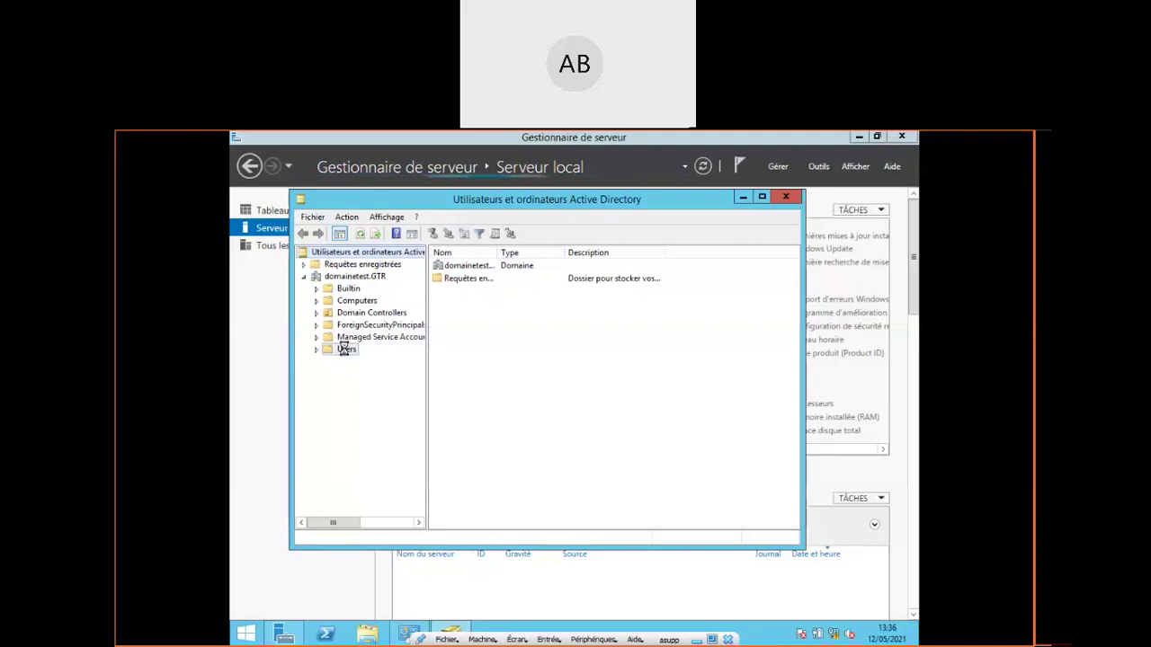
click(345, 351)
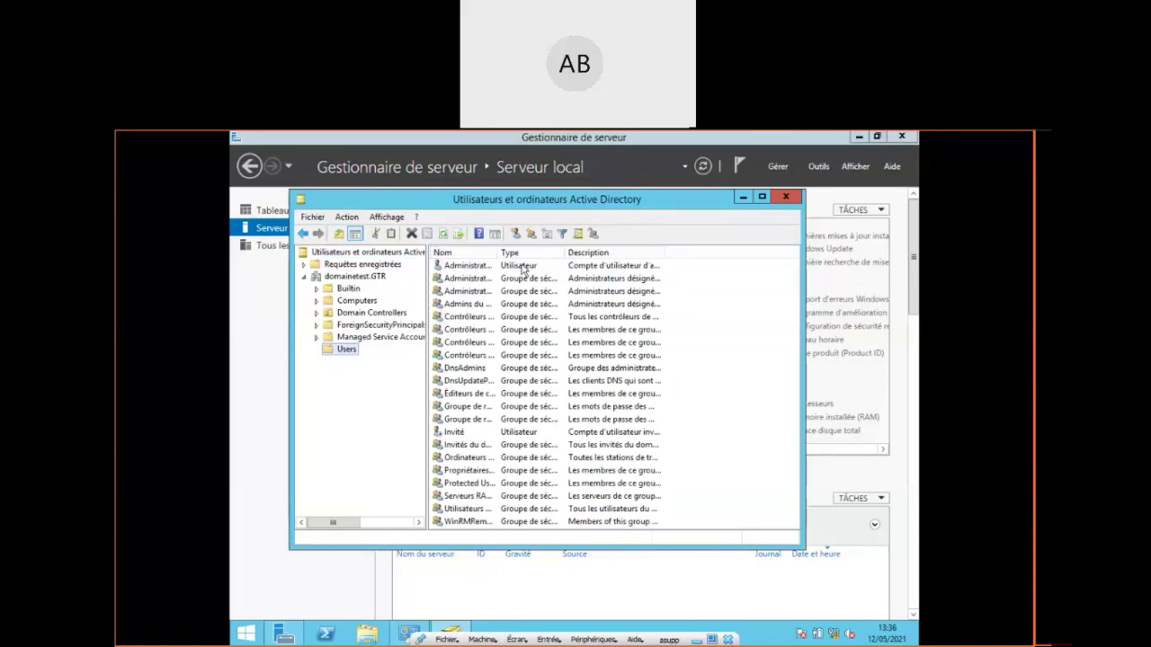
drag(497, 253, 544, 253)
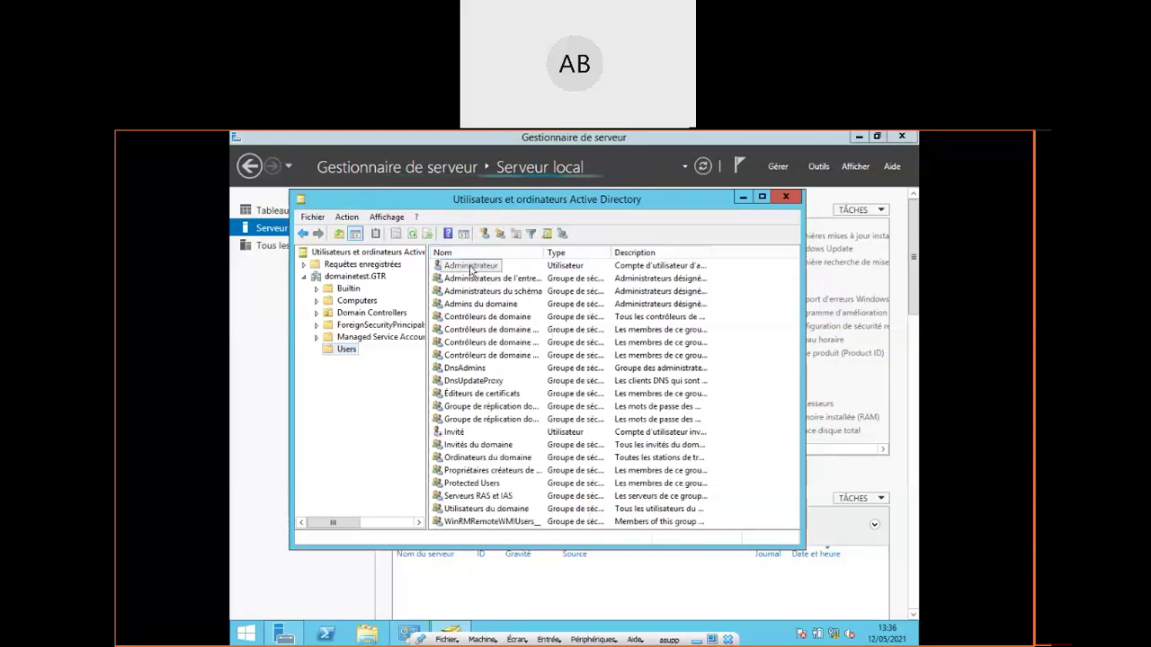
click(471, 267)
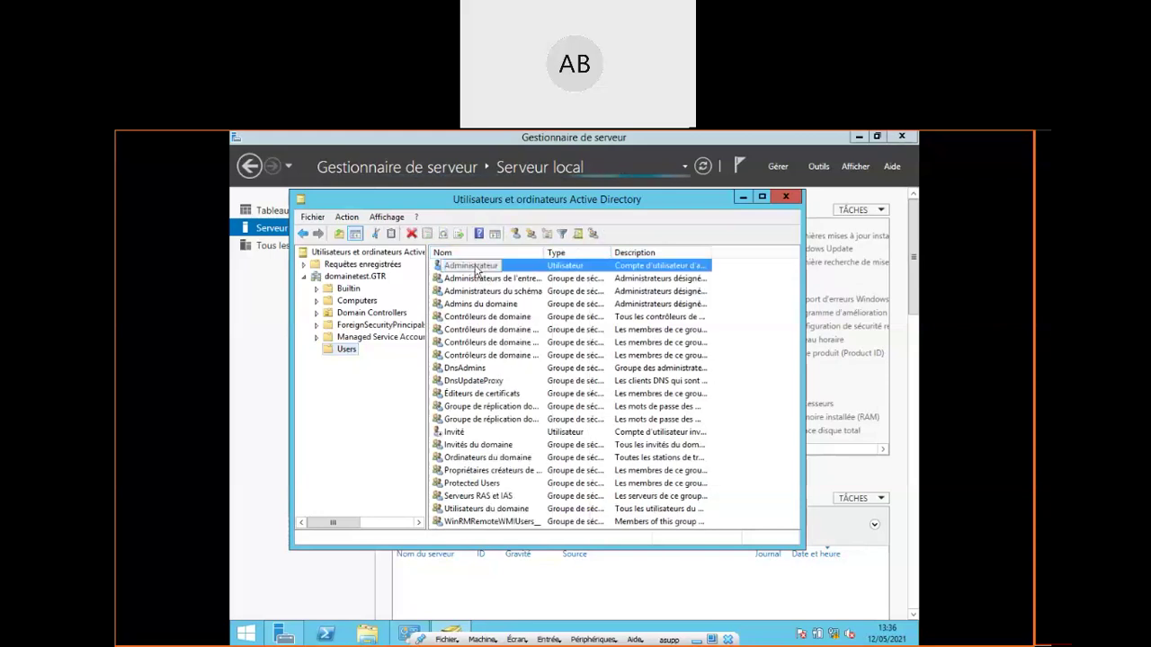
click(474, 267)
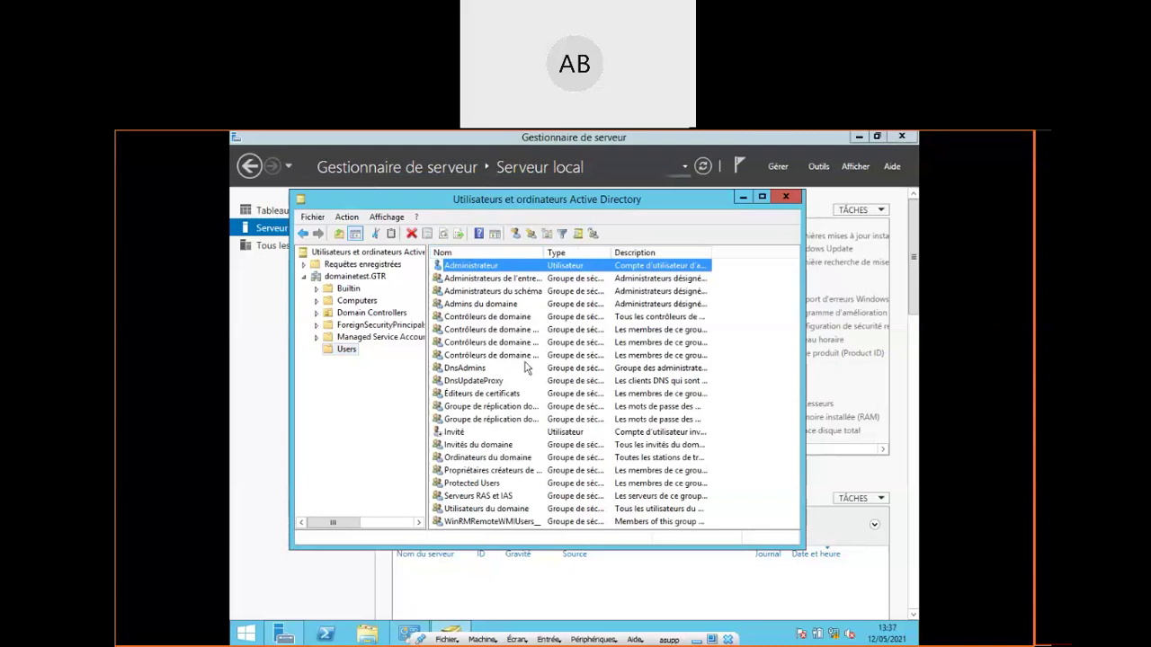
key(Return)
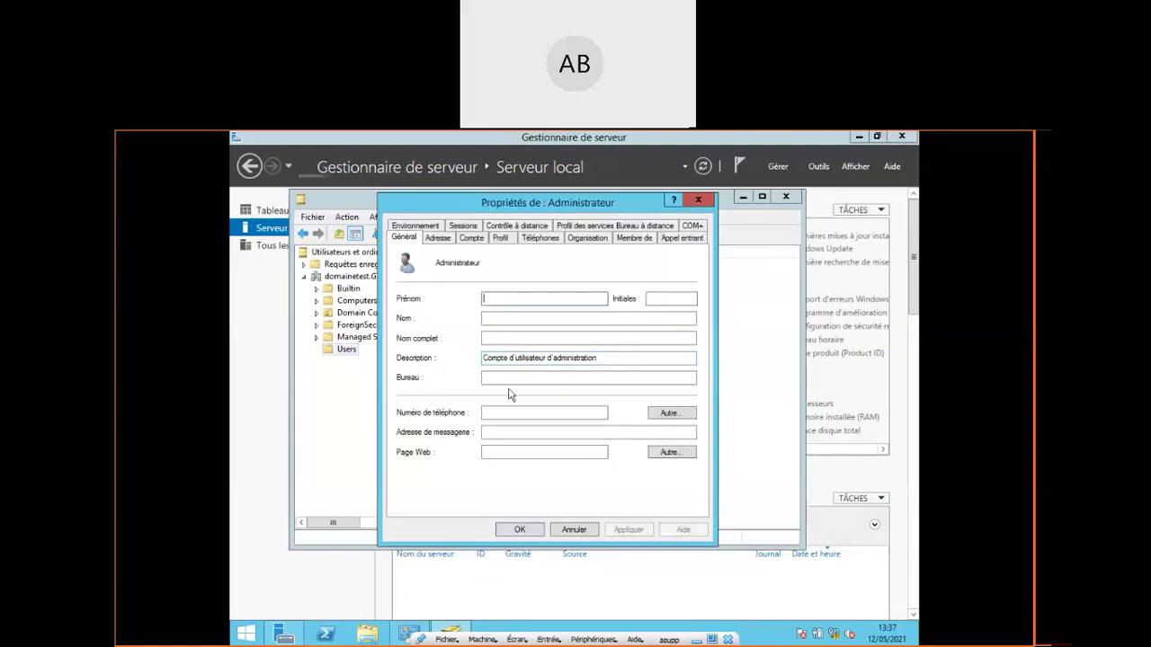
Look over Administrateur's Adresse, Compte and Profil tabs, then cancel the dialog unchanged
click(443, 239)
click(471, 239)
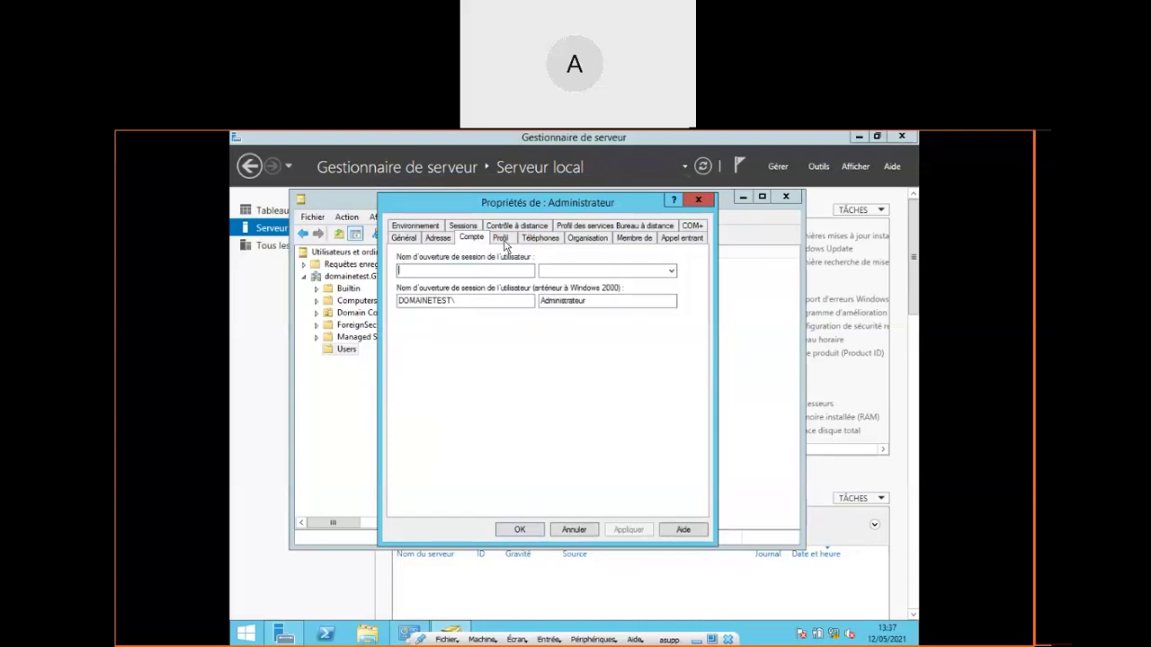
click(510, 244)
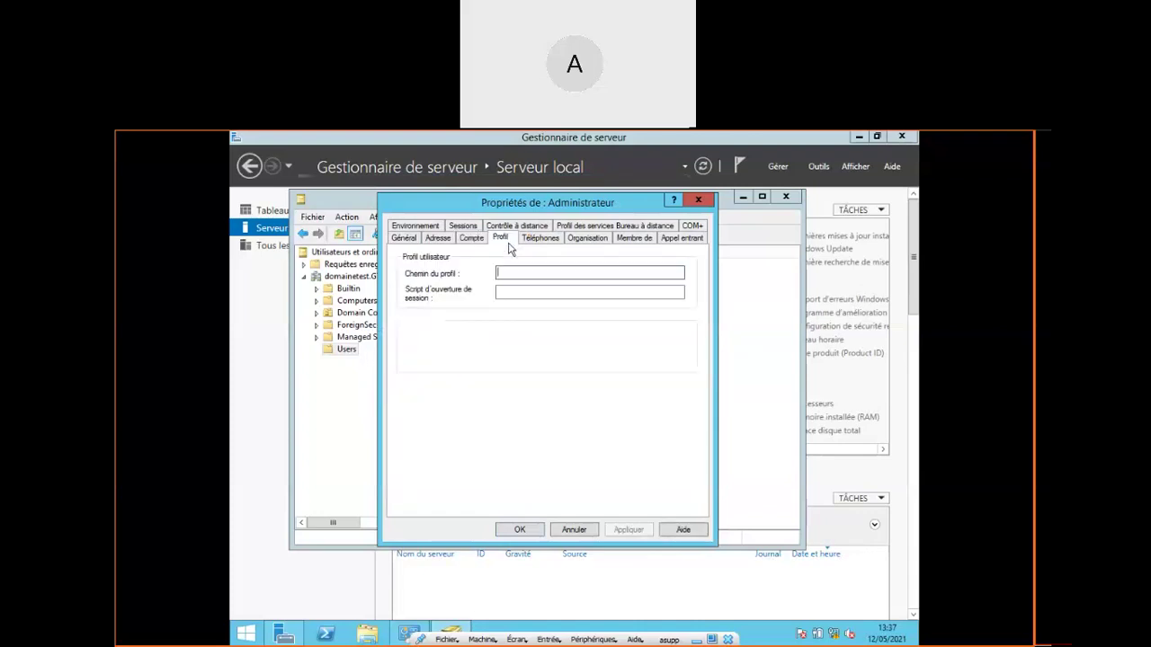
click(573, 531)
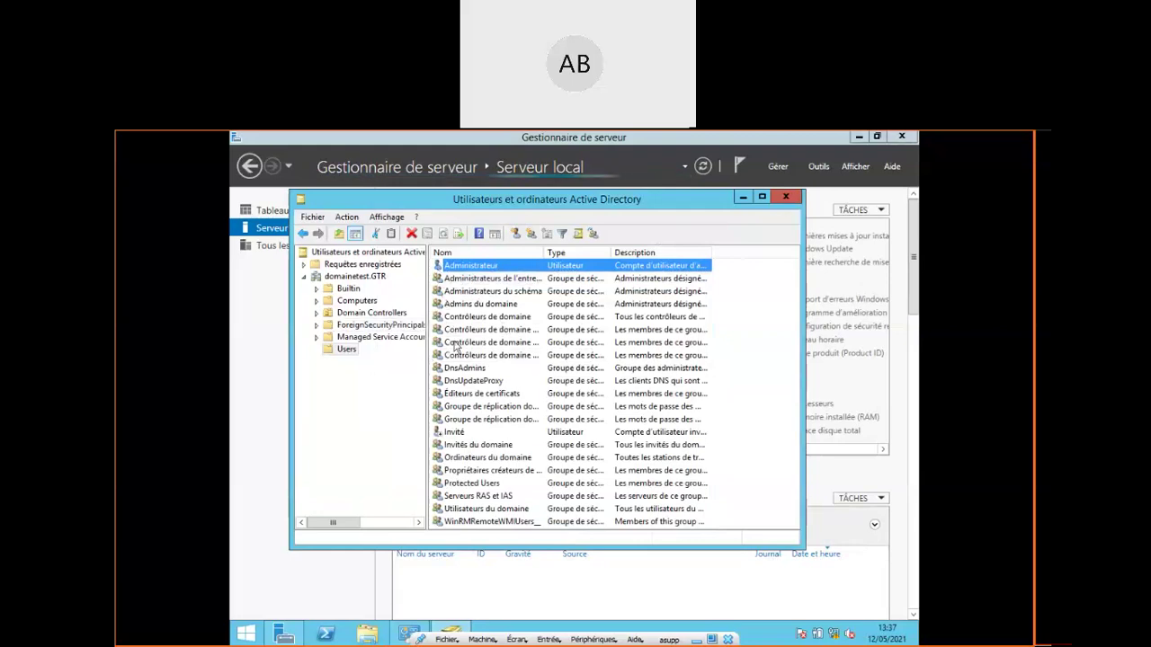
Sort Users by Type, inspect Admins du domaine, Invités du domaine, Administrateur and Invité, then open Computers
click(565, 252)
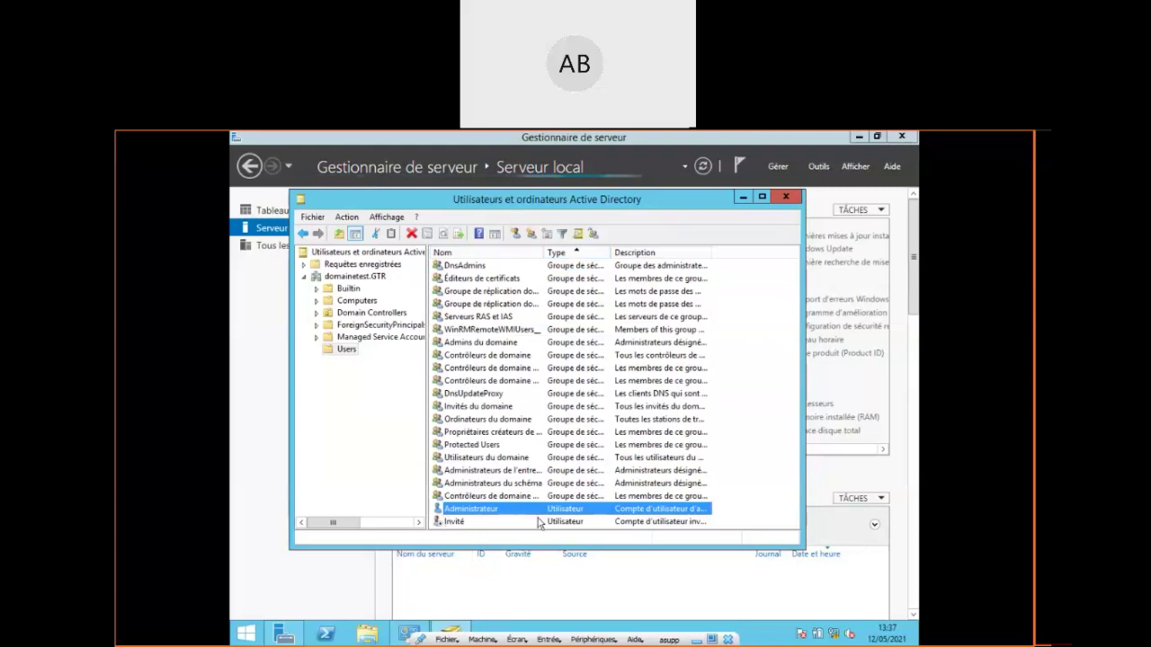
click(441, 344)
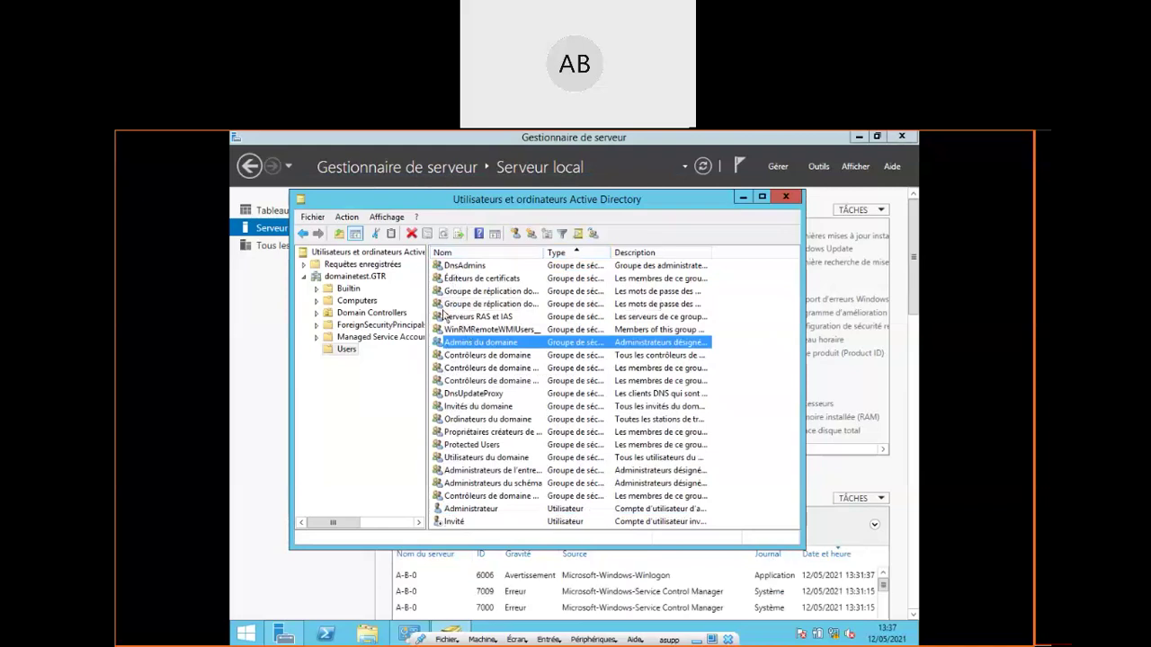
click(439, 510)
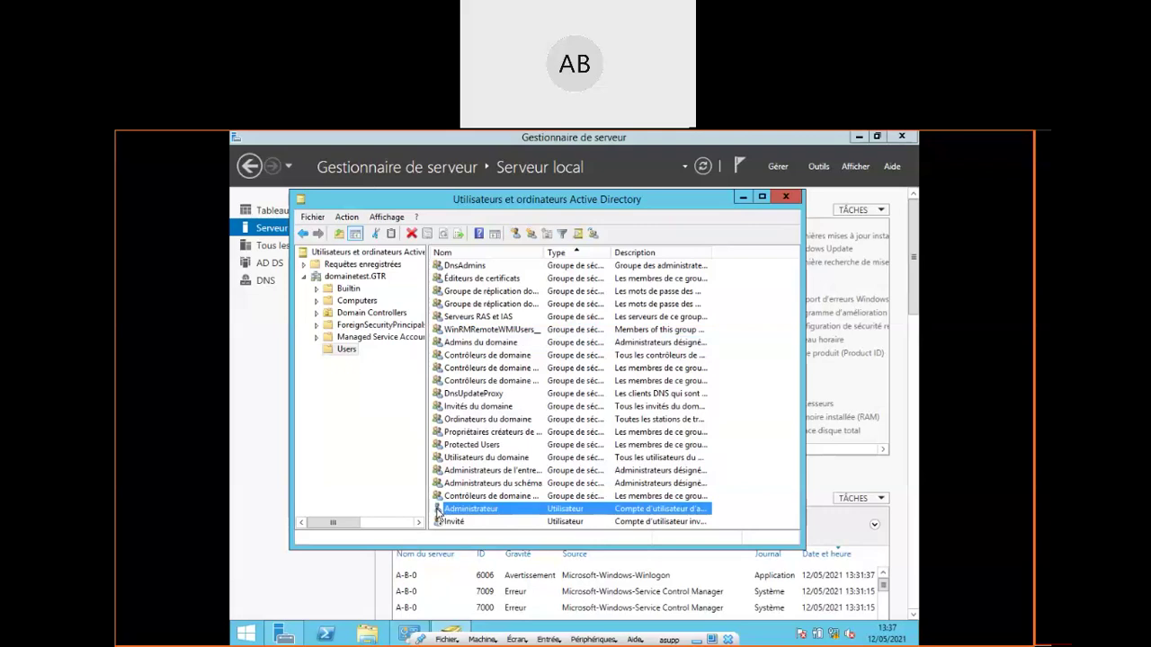
click(439, 407)
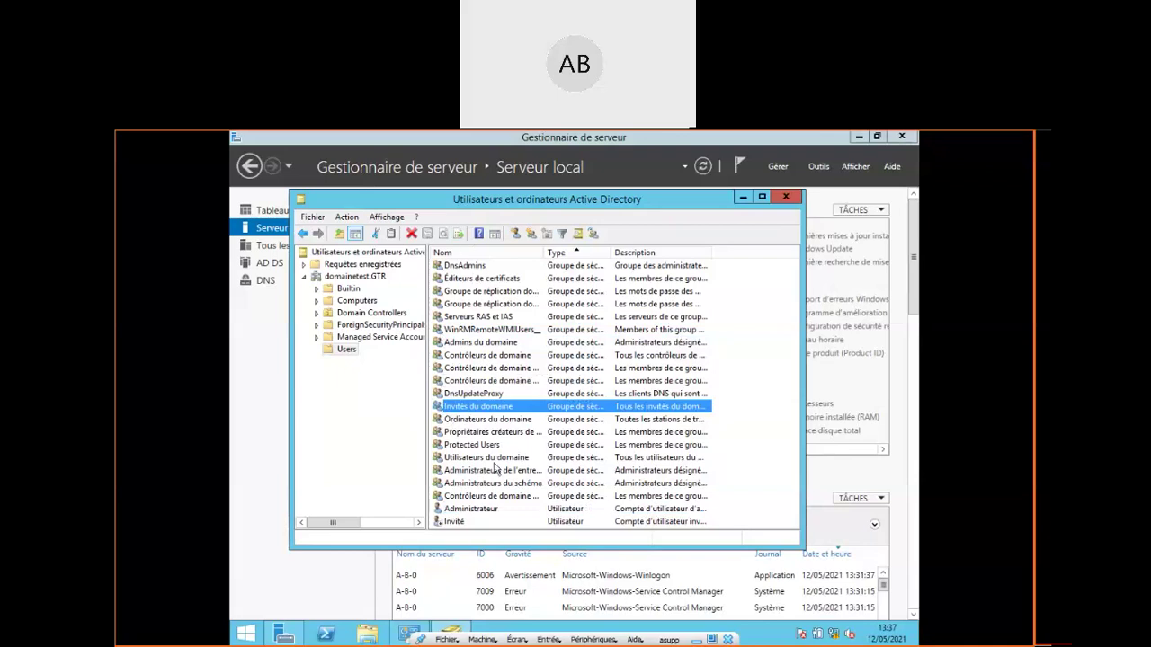
click(489, 511)
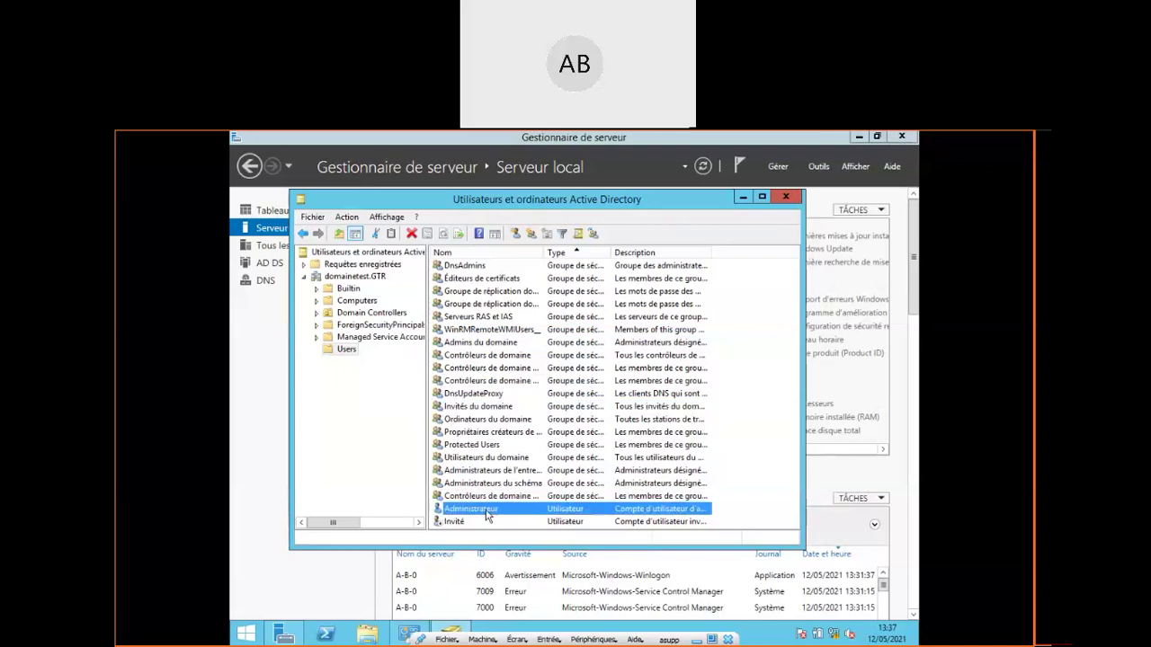
click(473, 523)
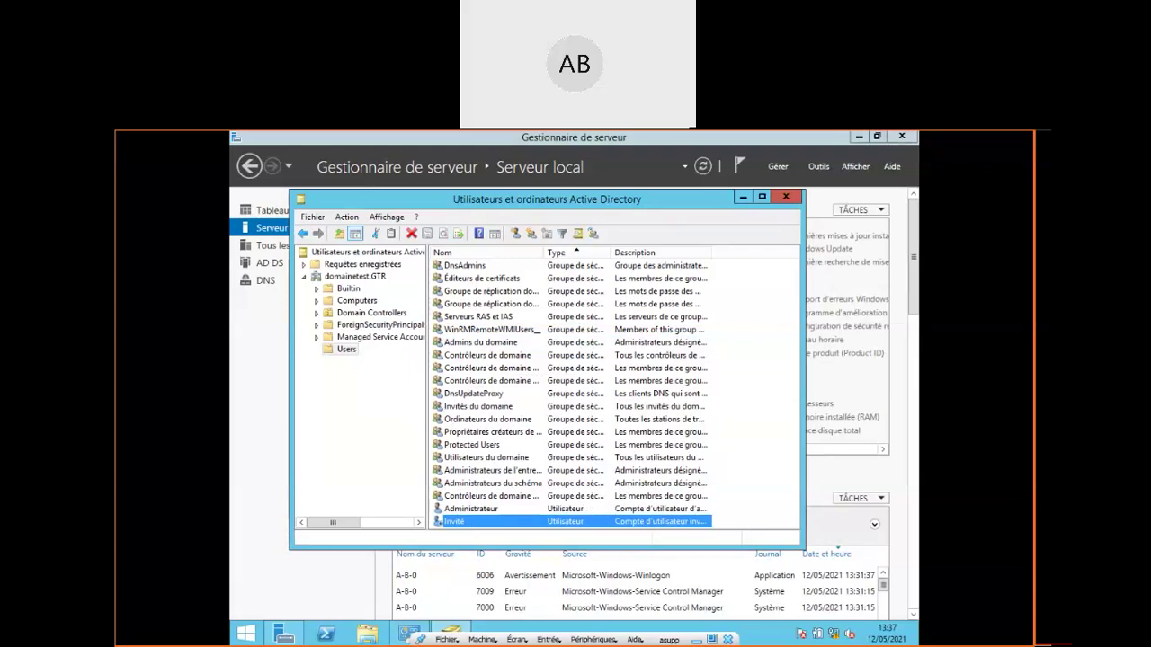
click(356, 302)
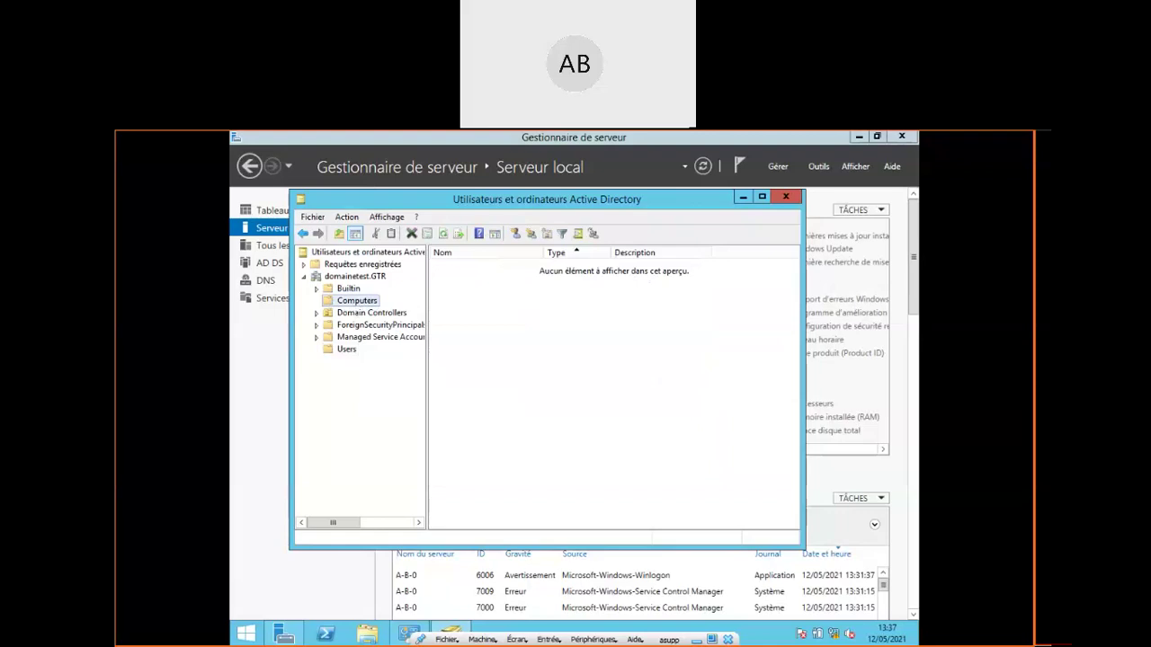
Browse Domain Controllers (A-B-0) and Builtin, close AD Users and Computers, and show the Start screen
click(359, 314)
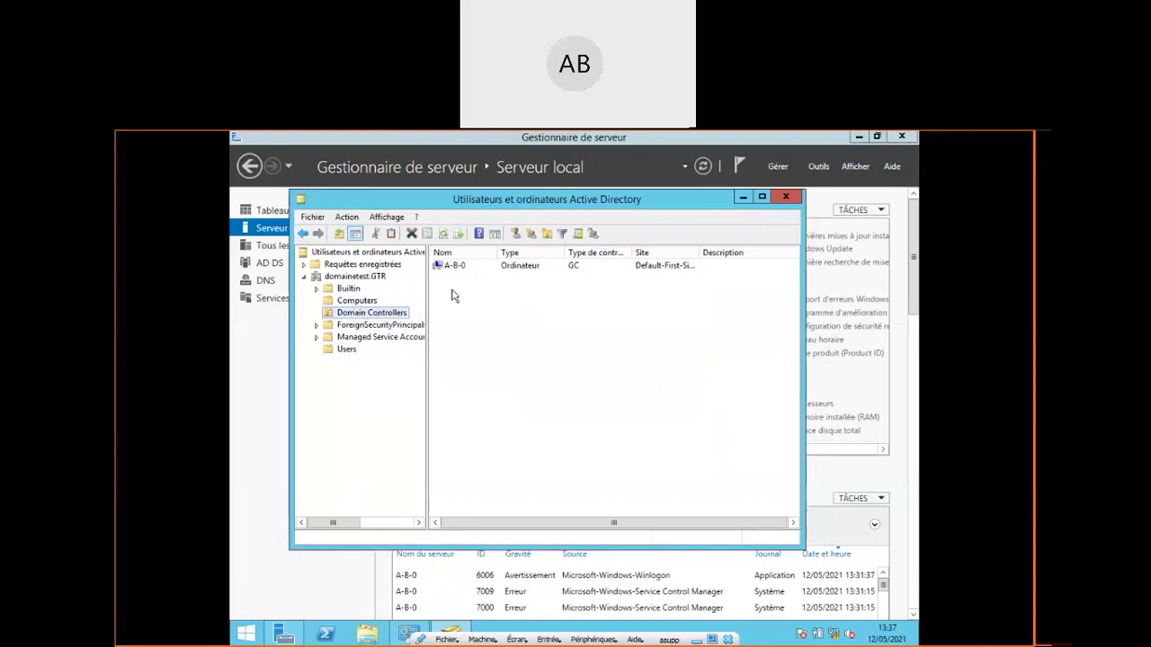
click(453, 270)
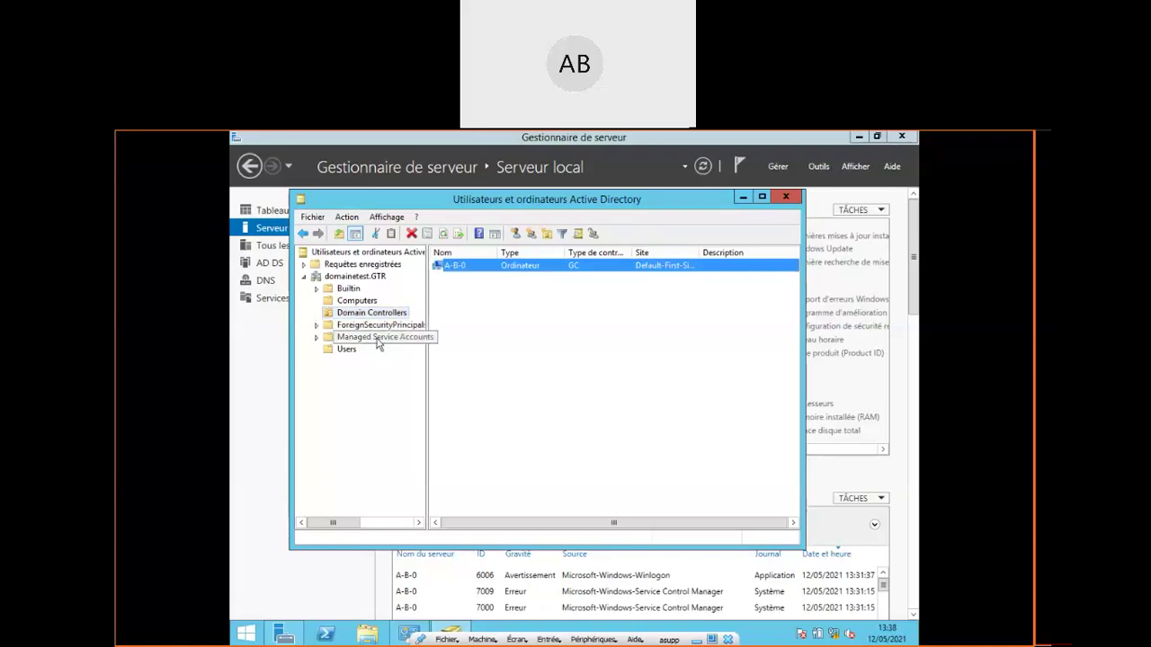
click(348, 289)
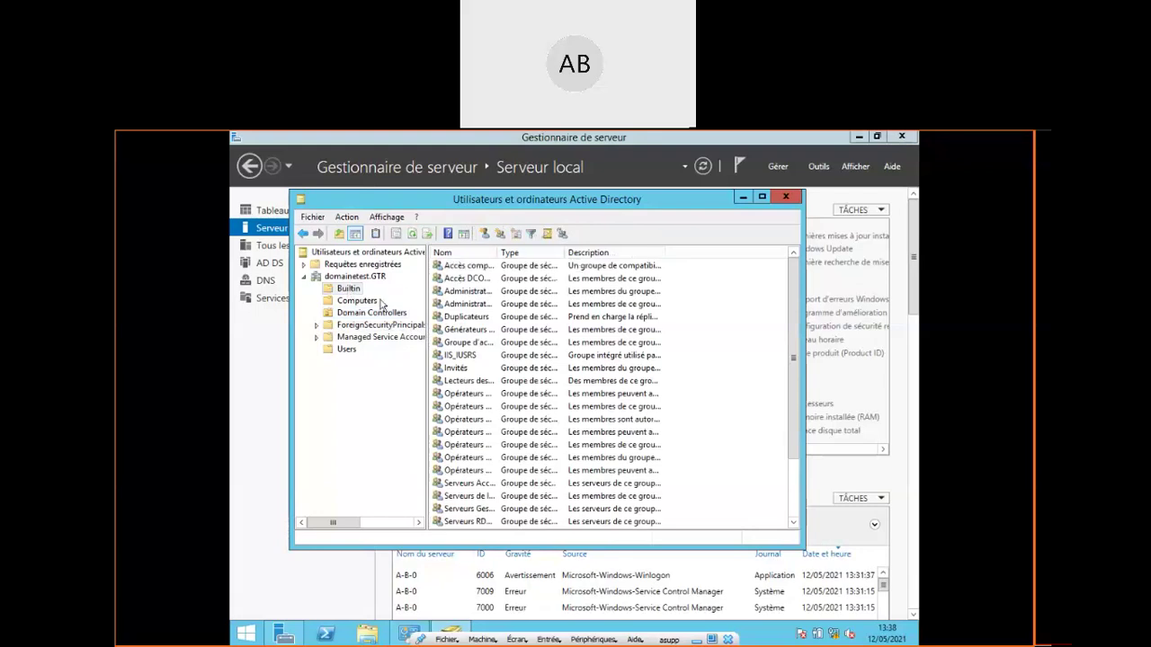
click(347, 290)
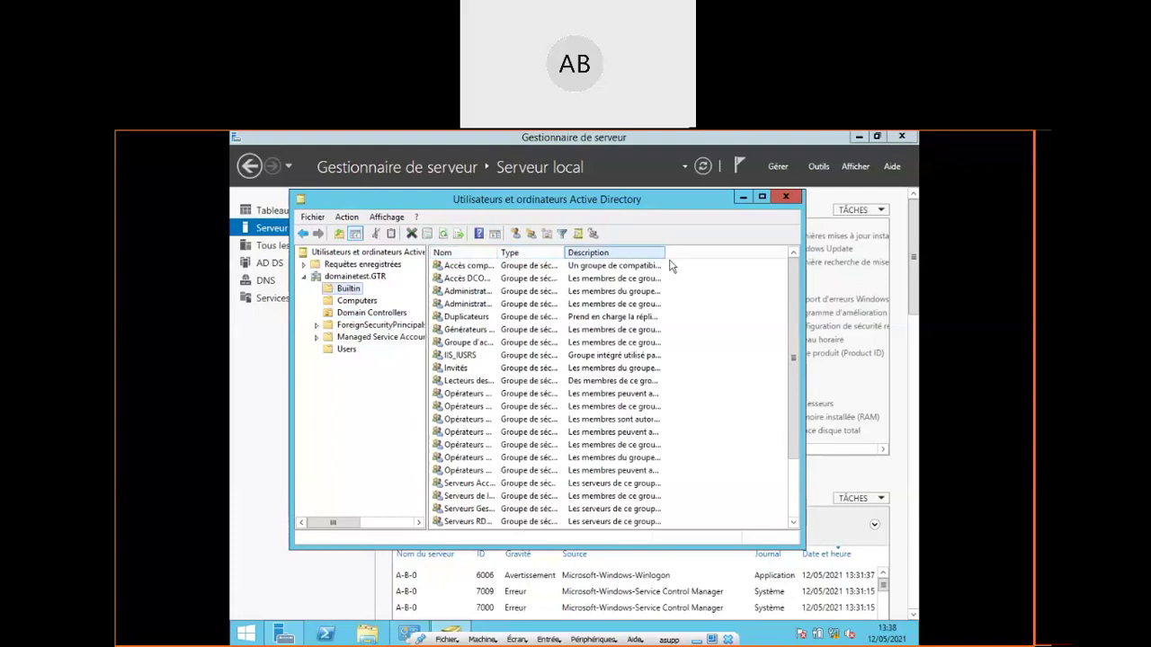
drag(797, 322, 804, 386)
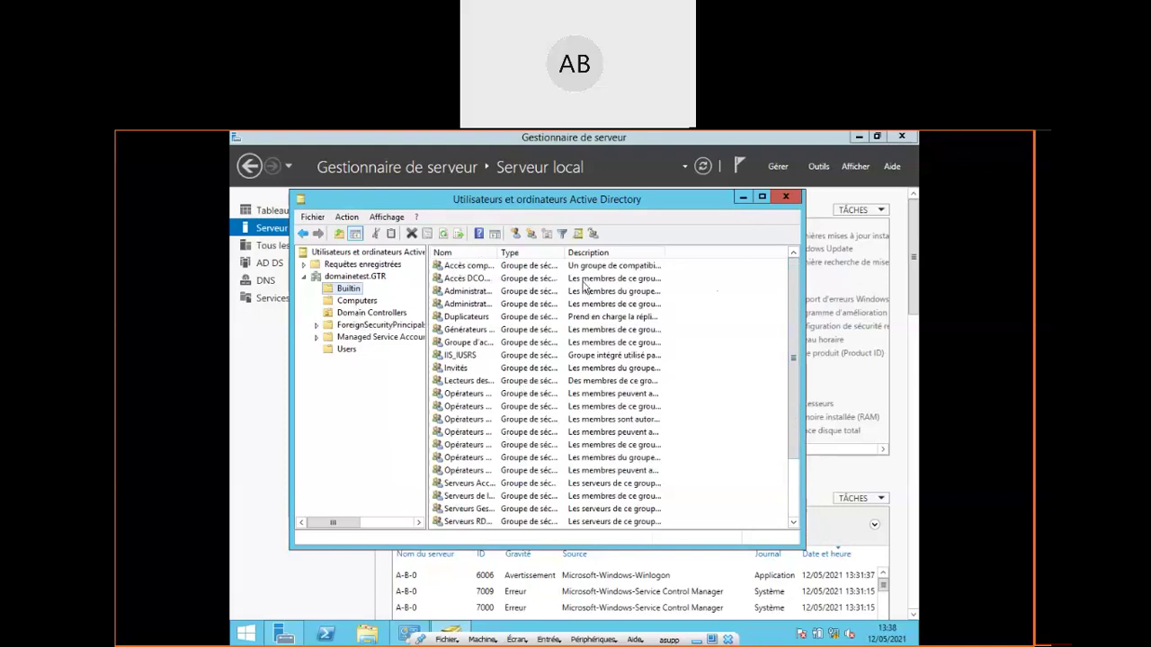
click(784, 196)
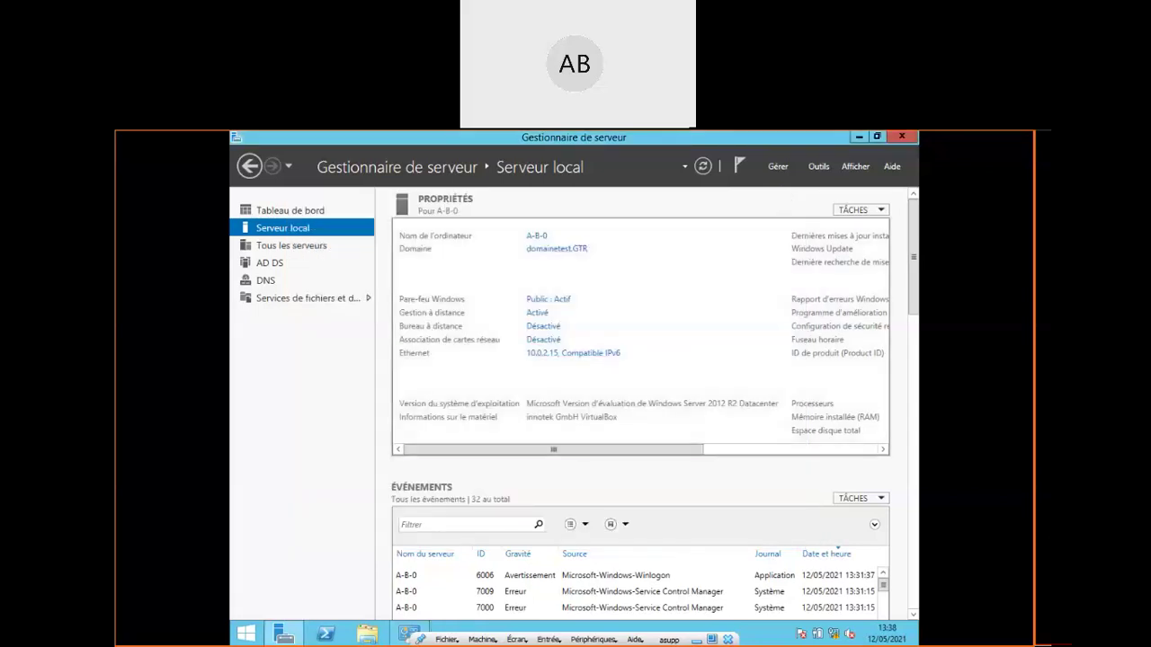
click(246, 635)
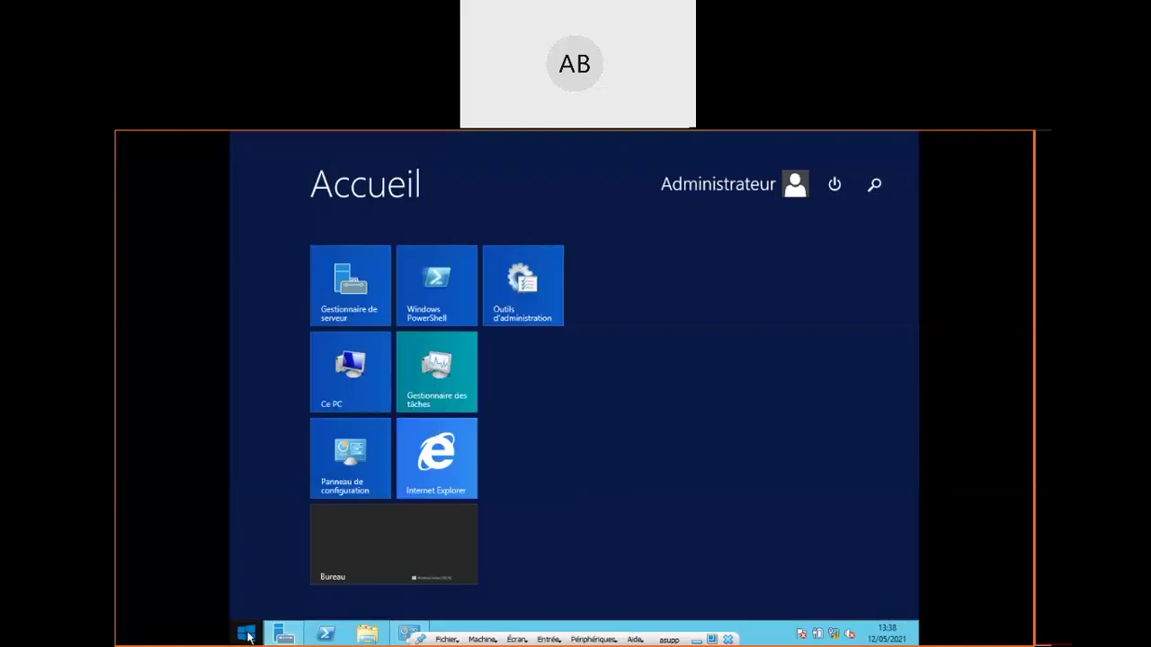